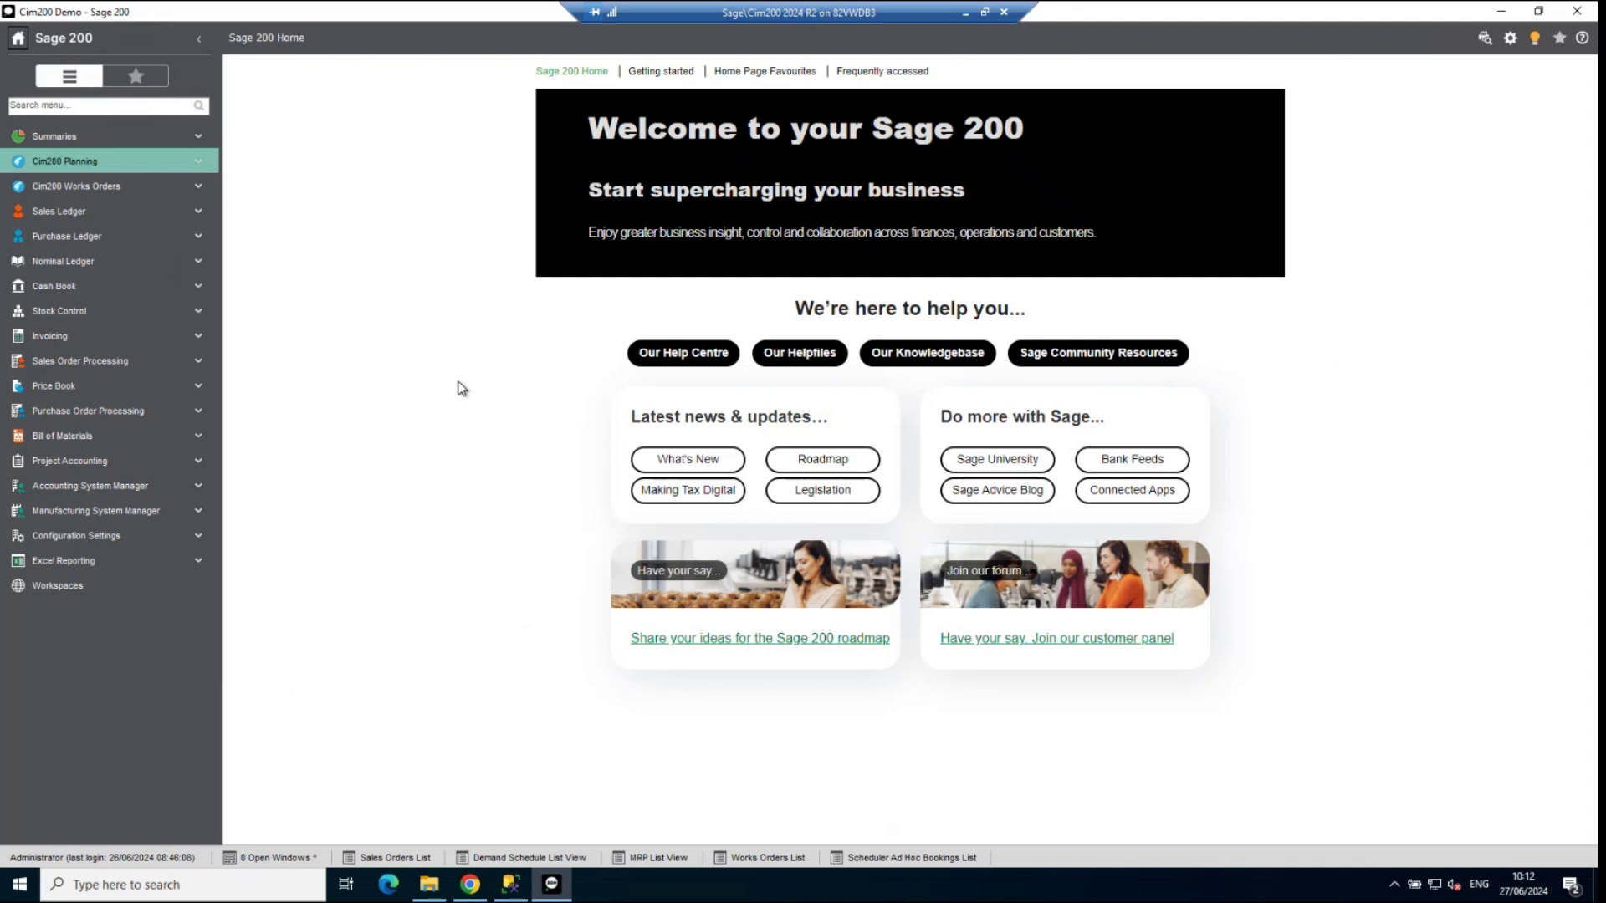
Step: Open the Cim200 works order system settings and review the scheduler preferences and ad hoc booking codes
left_click(125, 188)
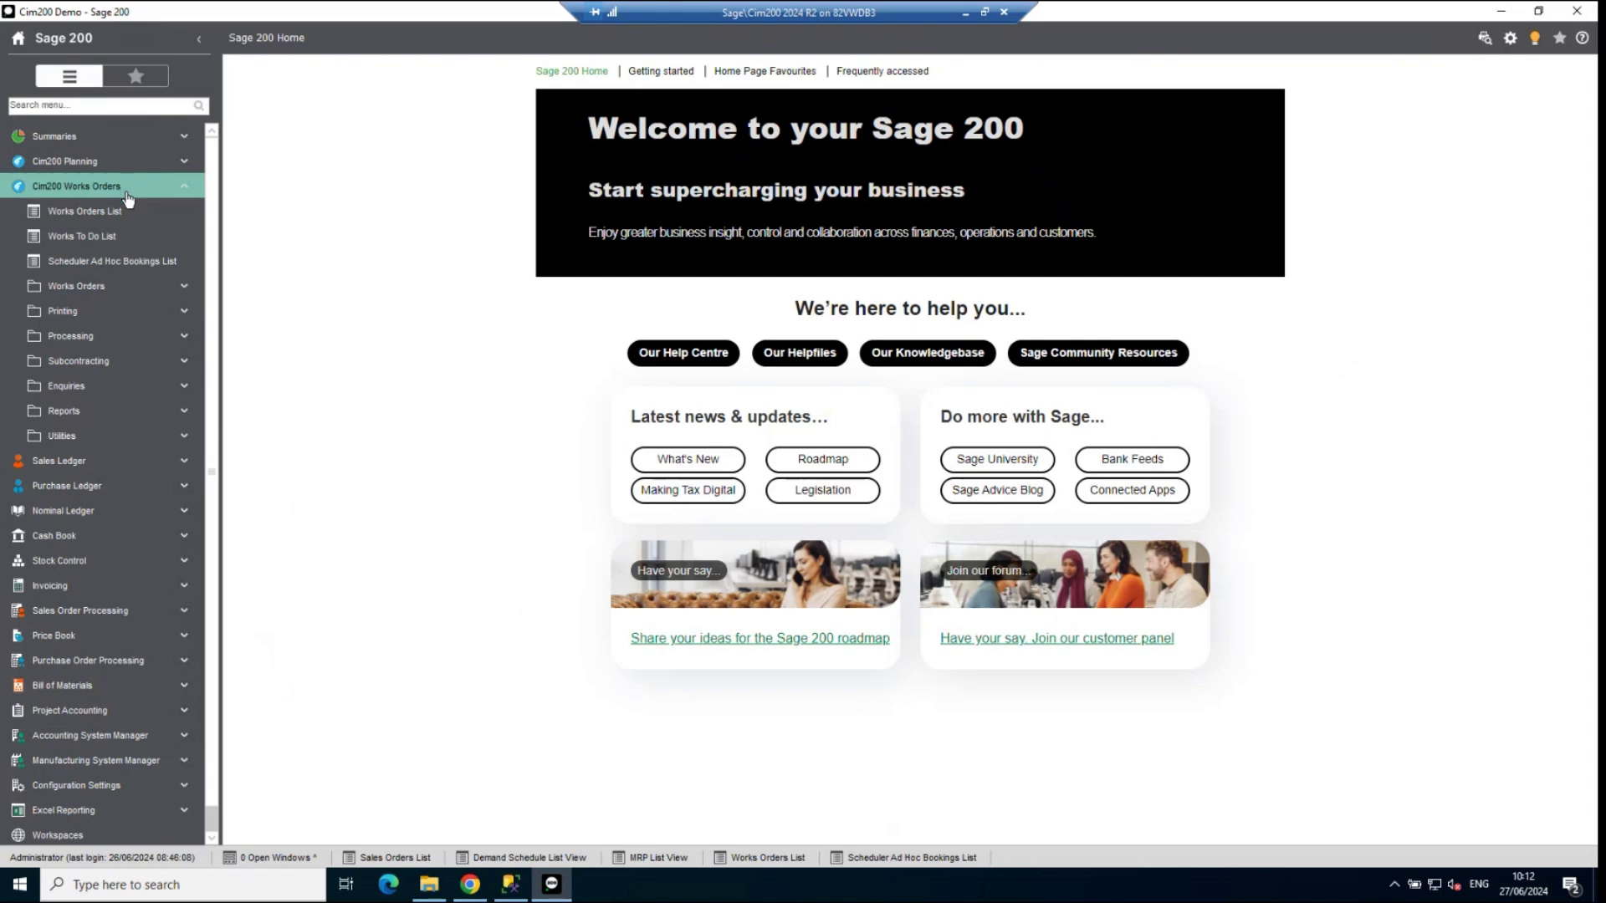
left_click(107, 436)
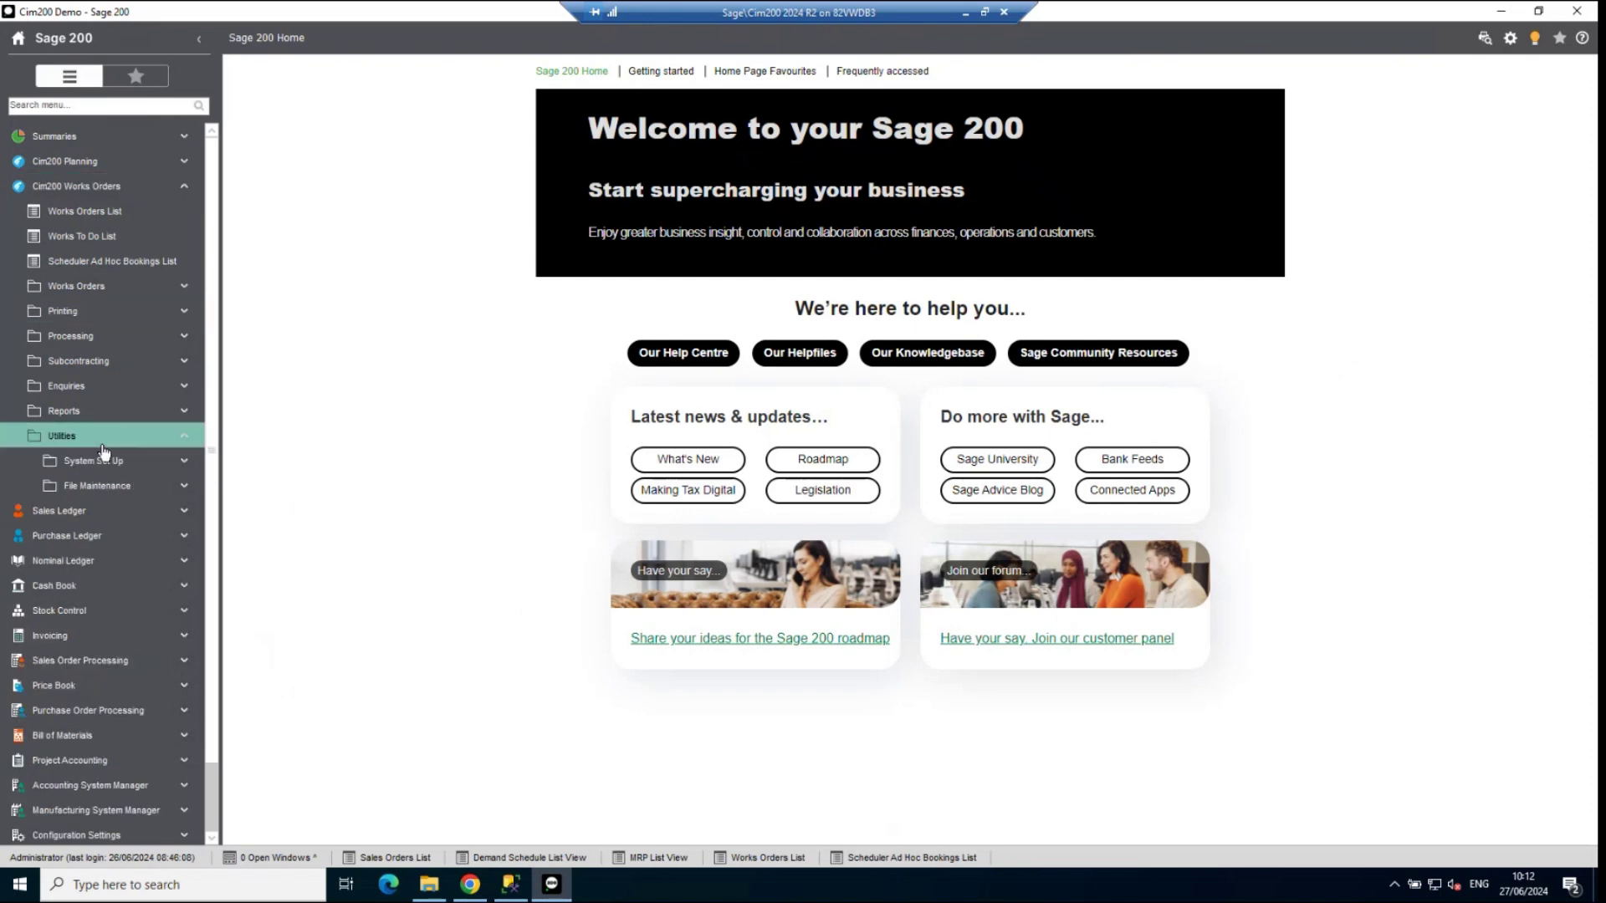
left_click(101, 467)
left_click(117, 486)
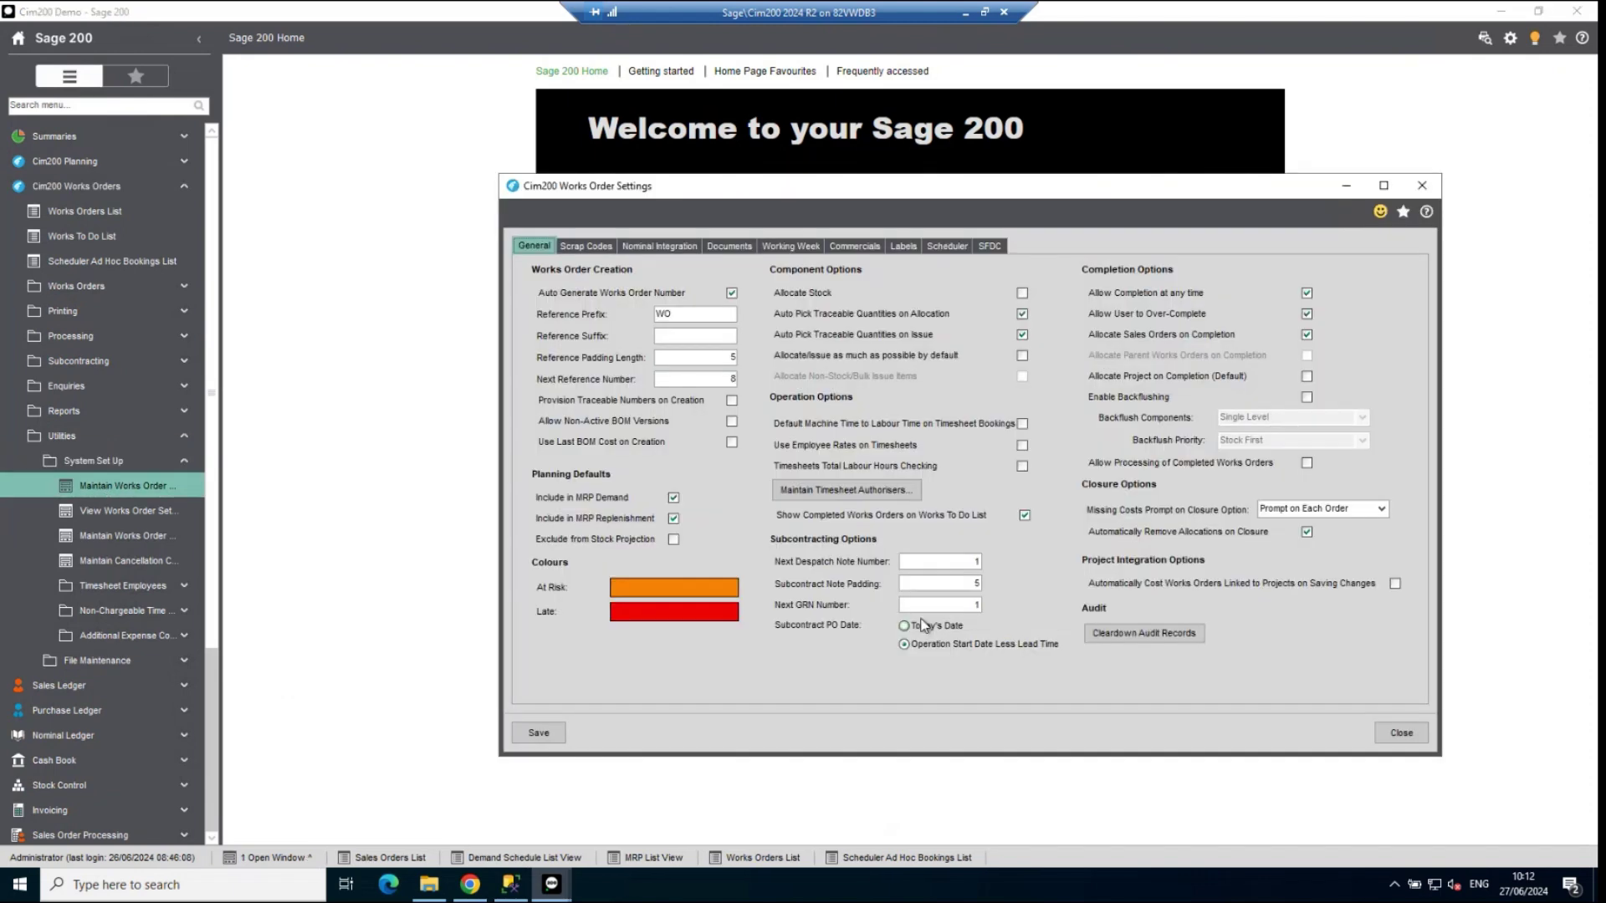
left_click(954, 252)
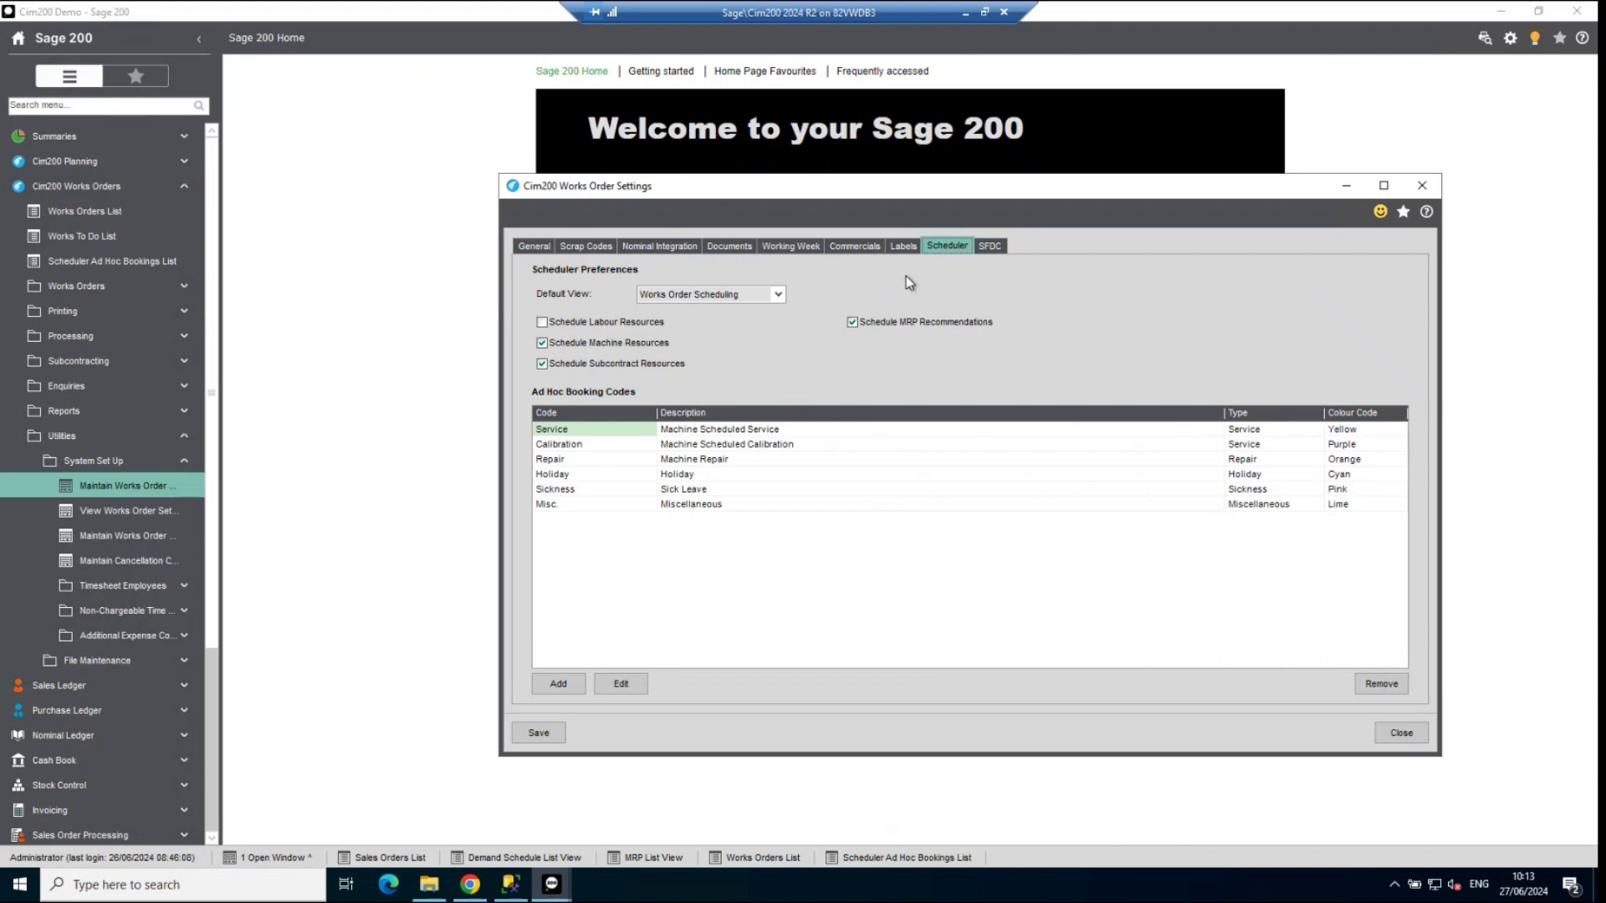
Step: Review the working week and the Default and Saturdays calendars, and close the works order settings
left_click(791, 250)
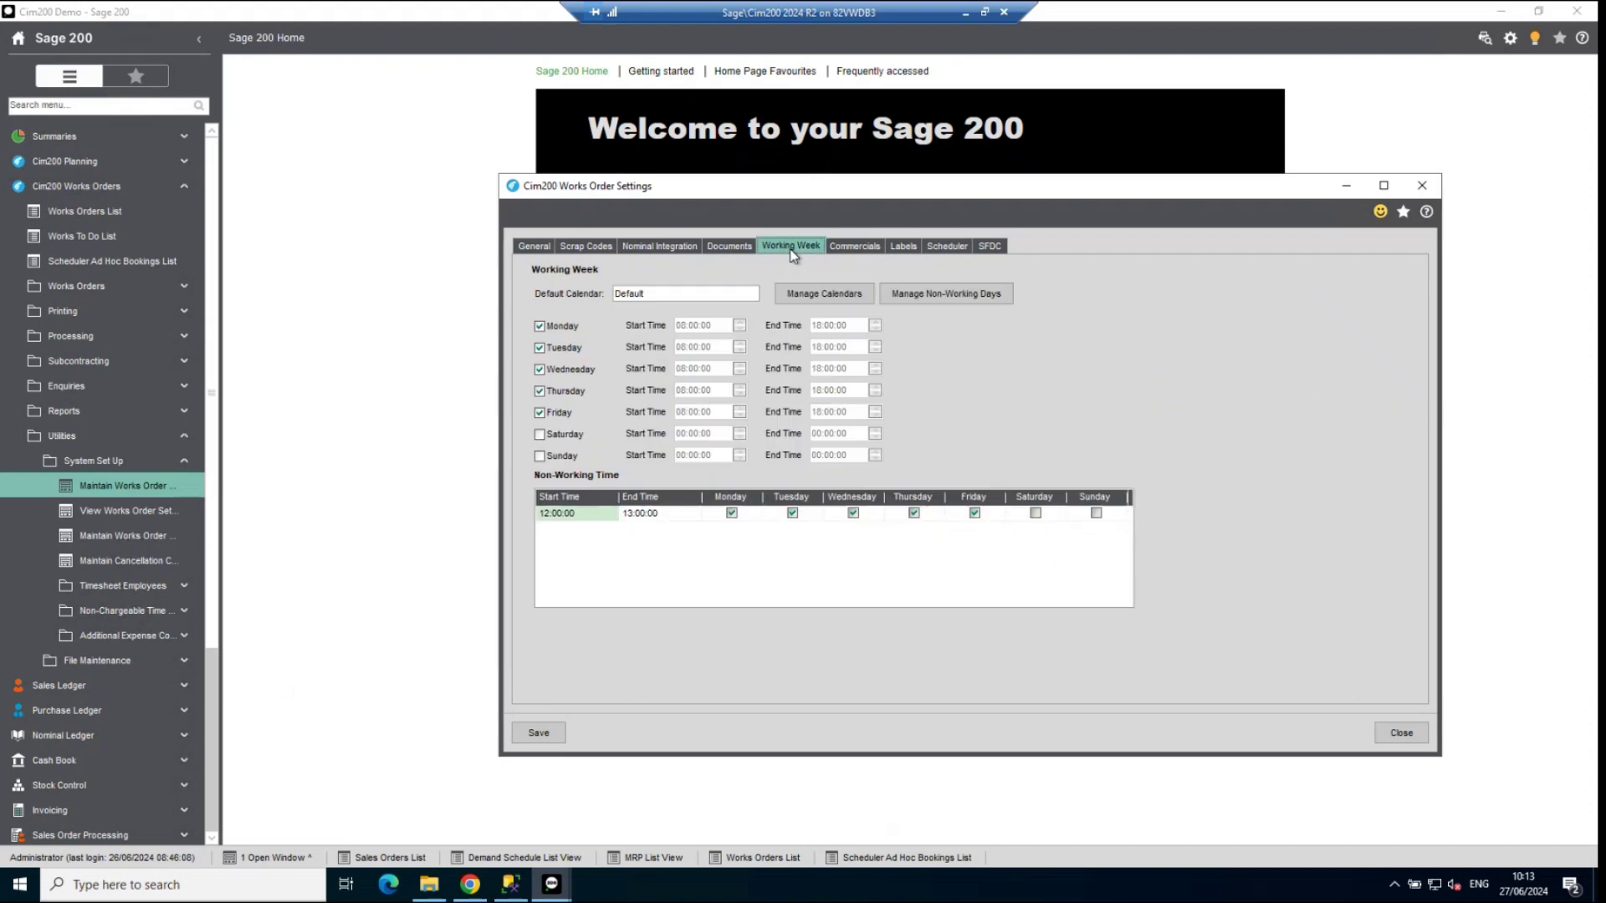
left_click(843, 298)
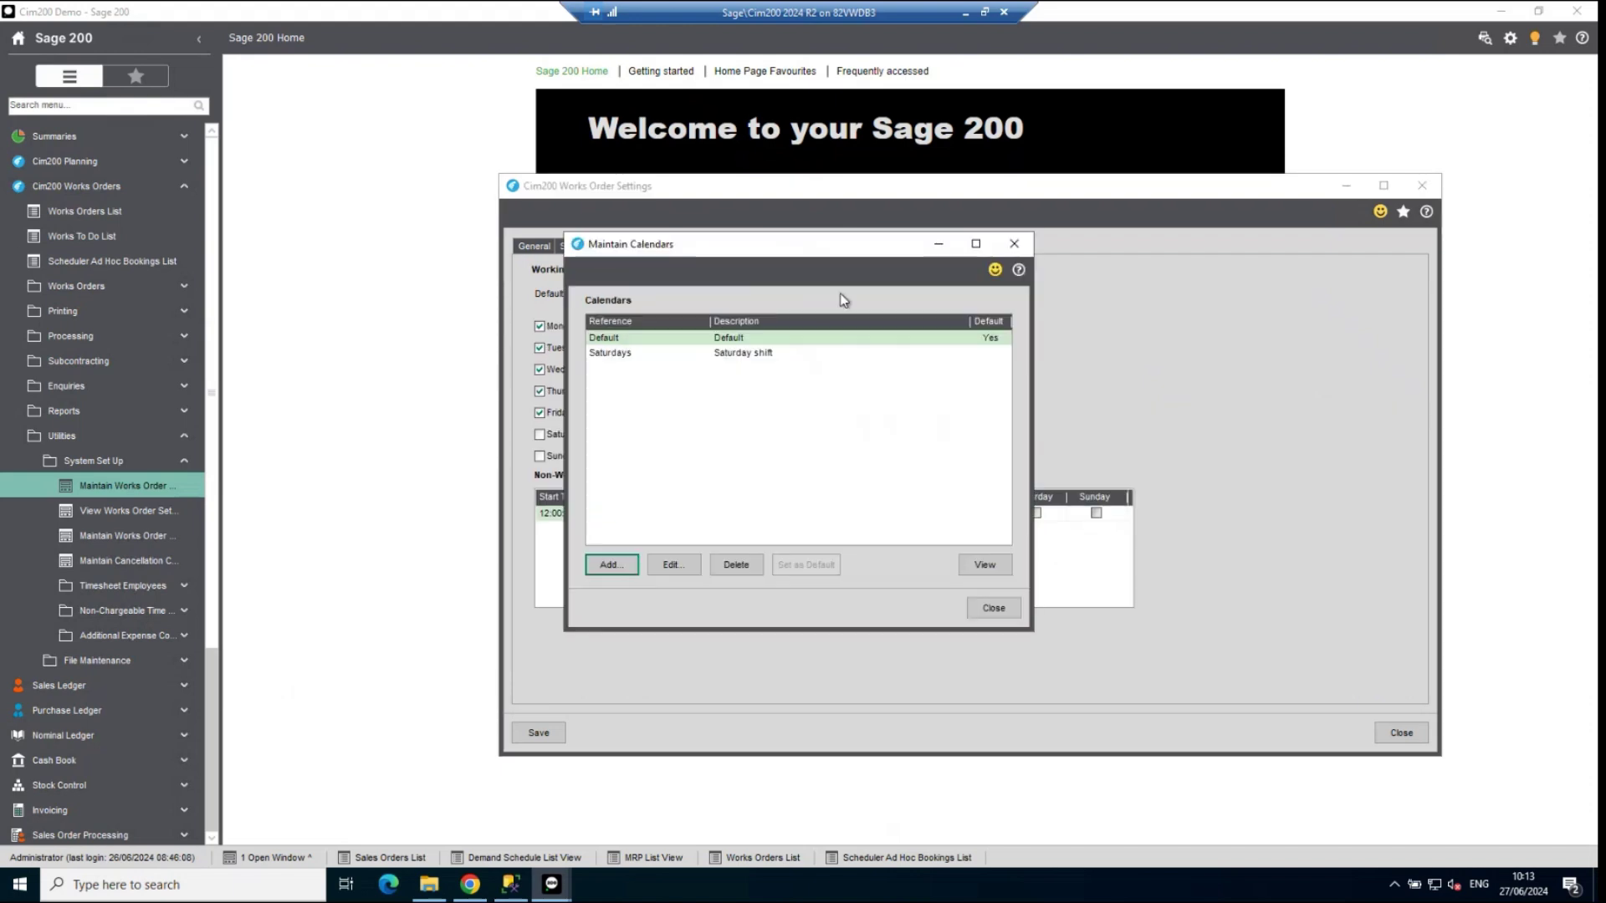
left_click(806, 341)
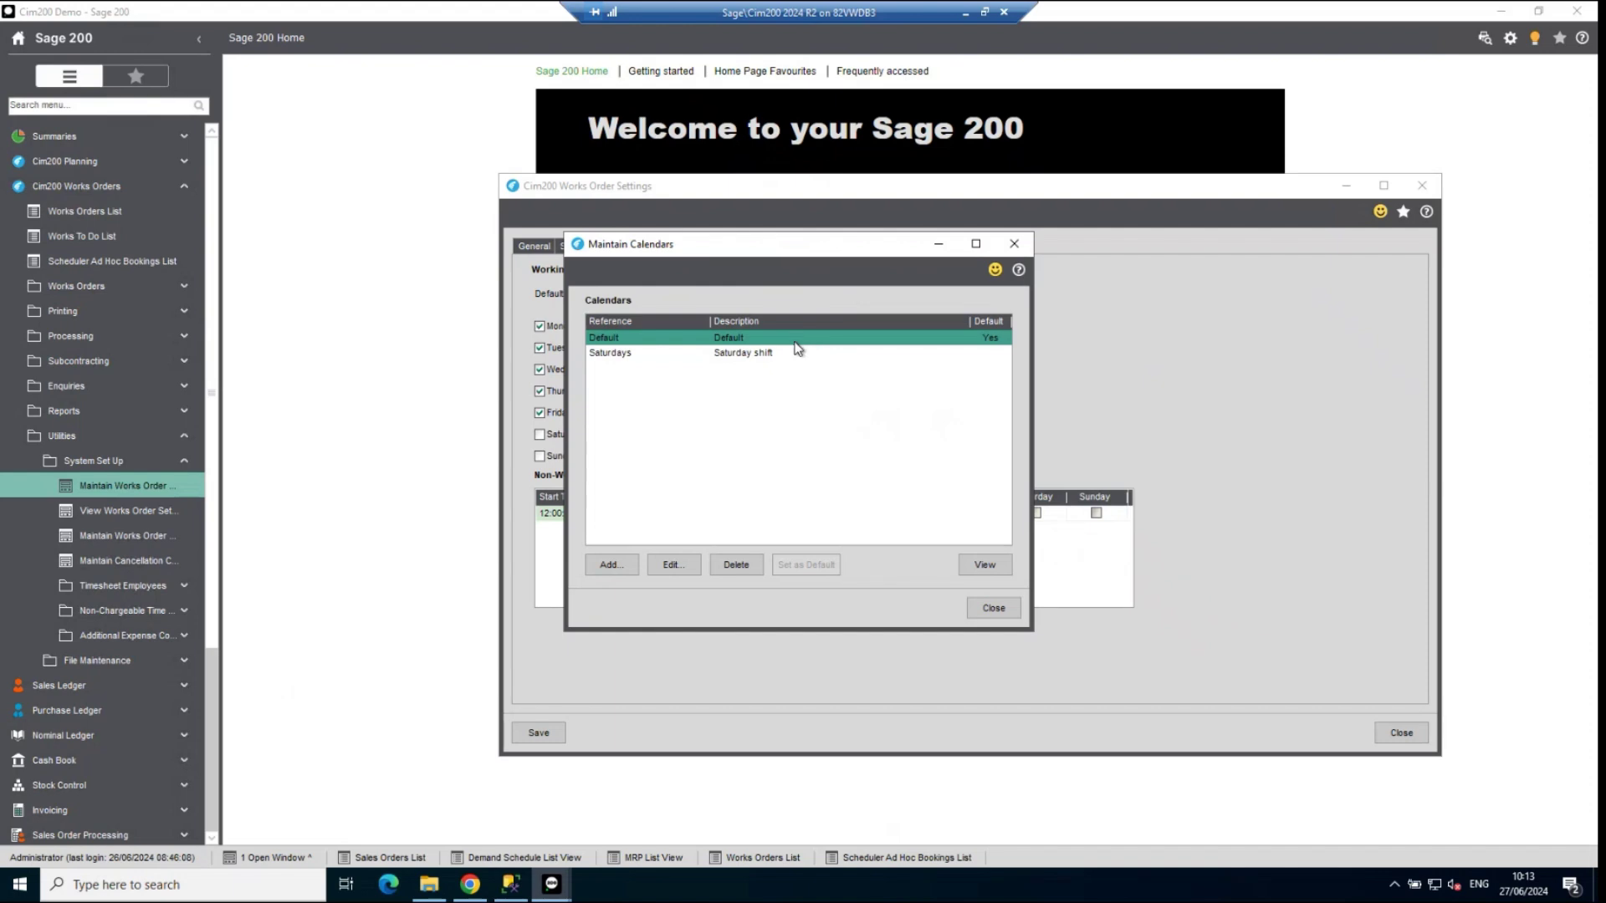
left_click(768, 355)
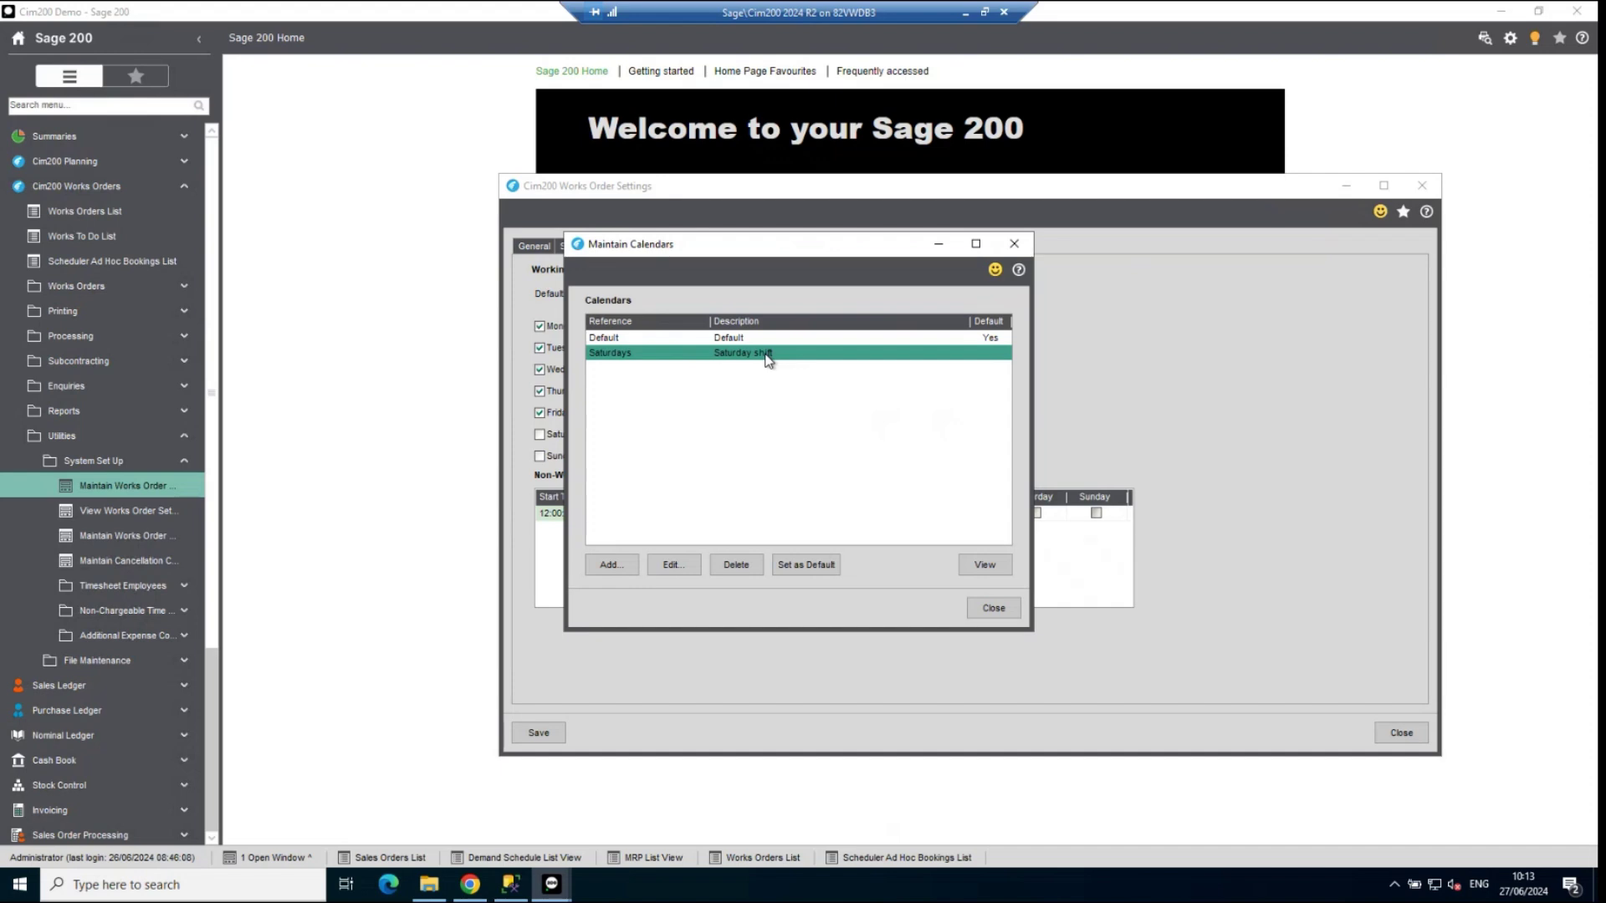
left_click(1000, 614)
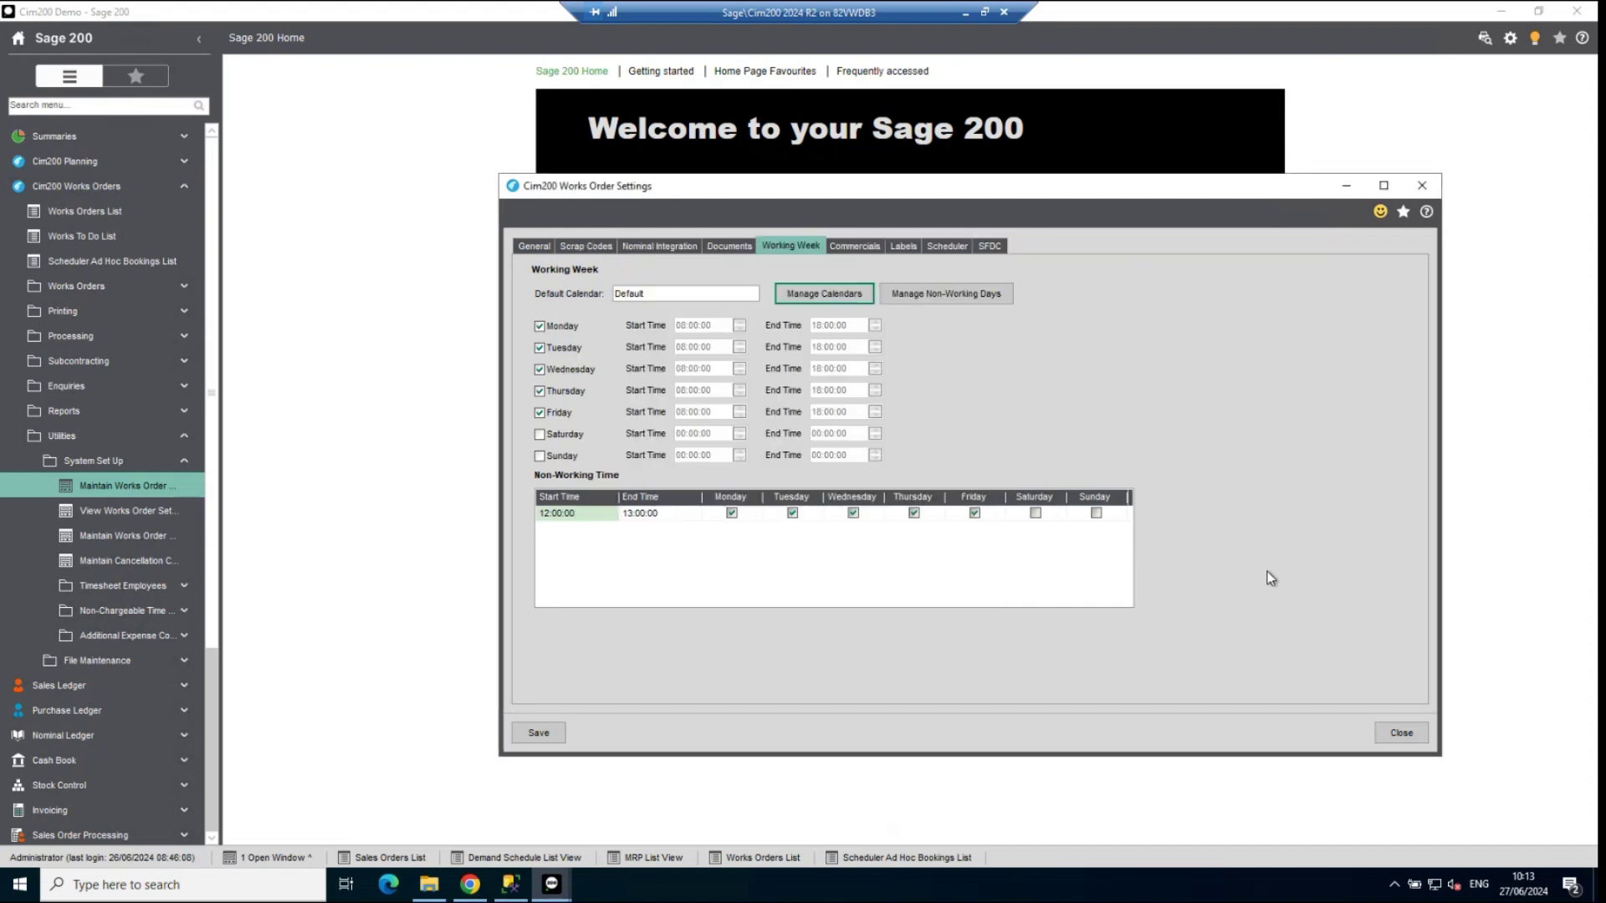
left_click(1398, 735)
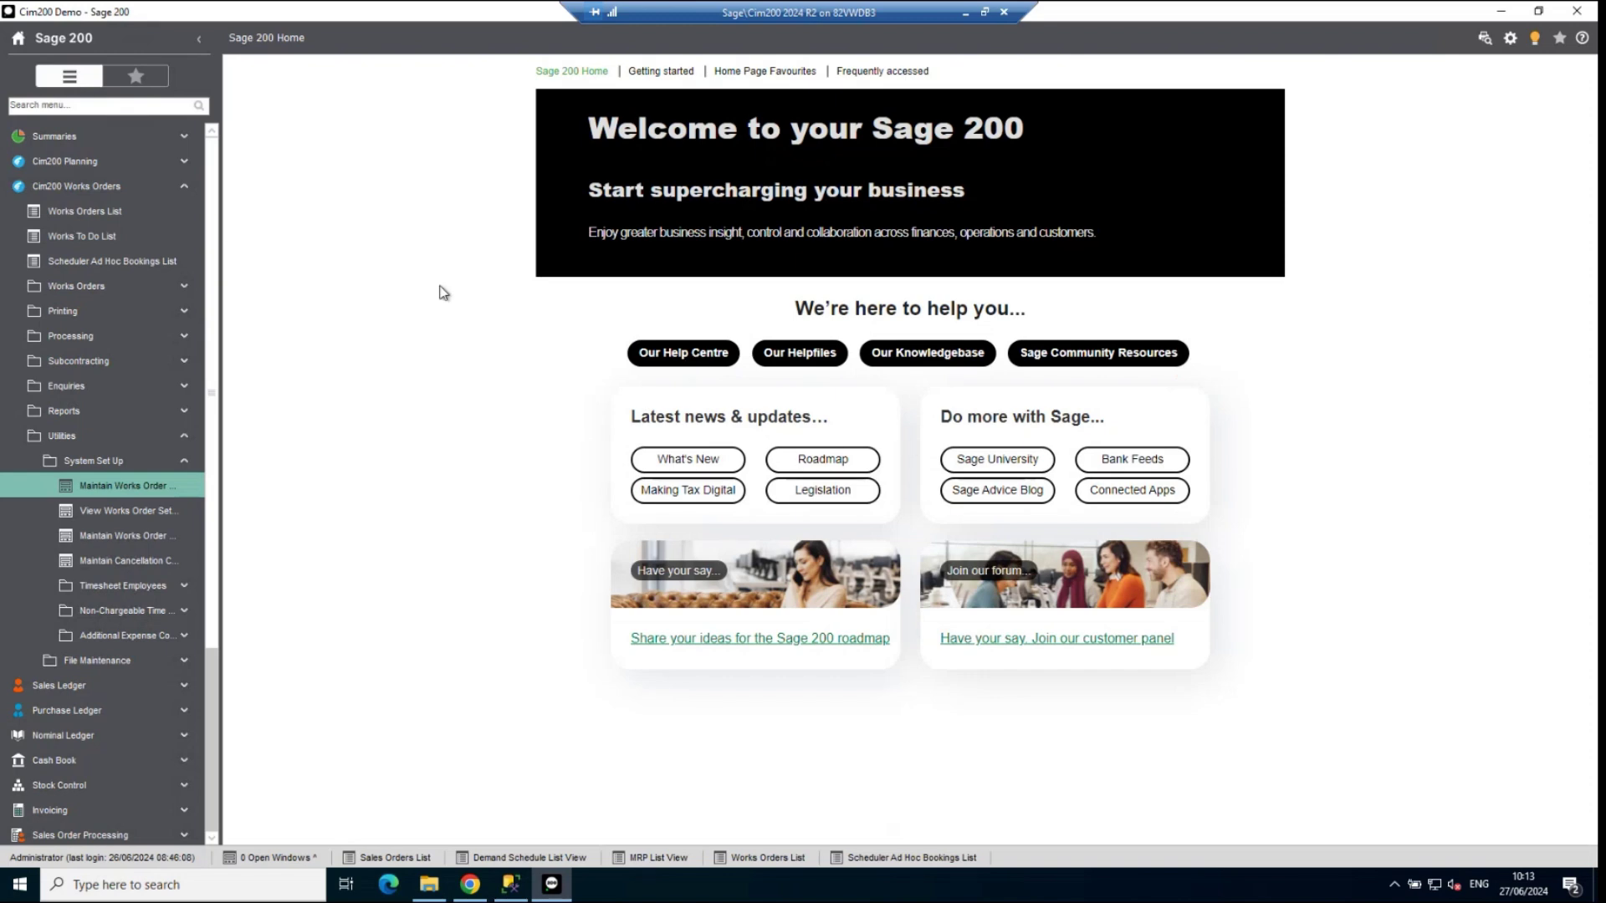
Step: Open the Scheduler Ad Hoc Bookings List and examine the weekly maintenance bookings for CNC Cutting Machine 1
left_click(102, 264)
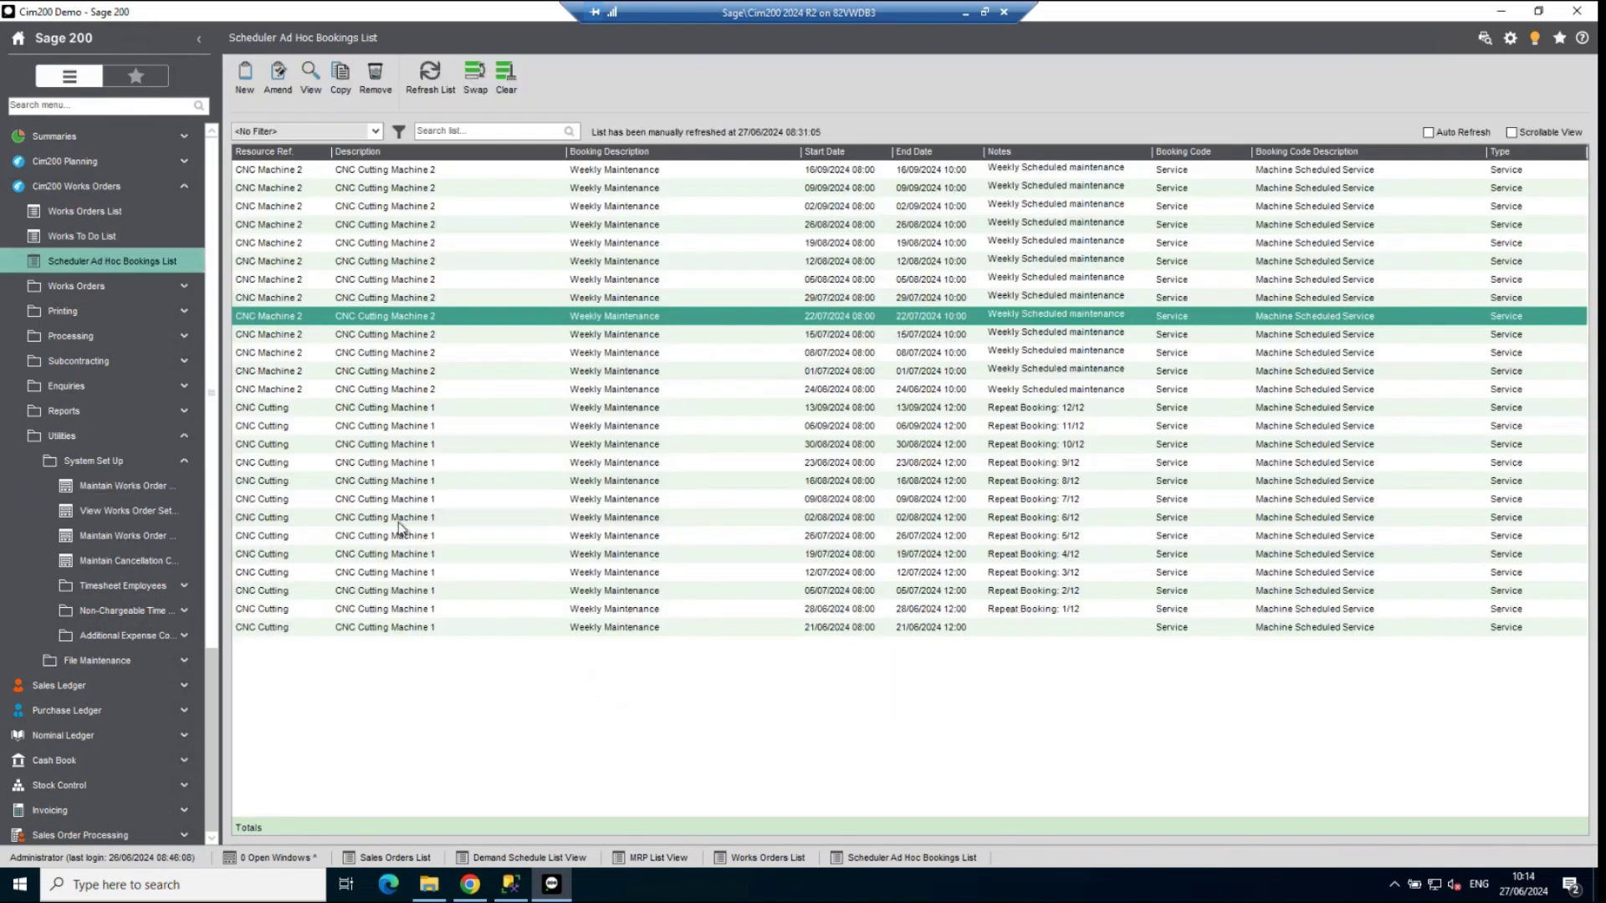
left_click(409, 498)
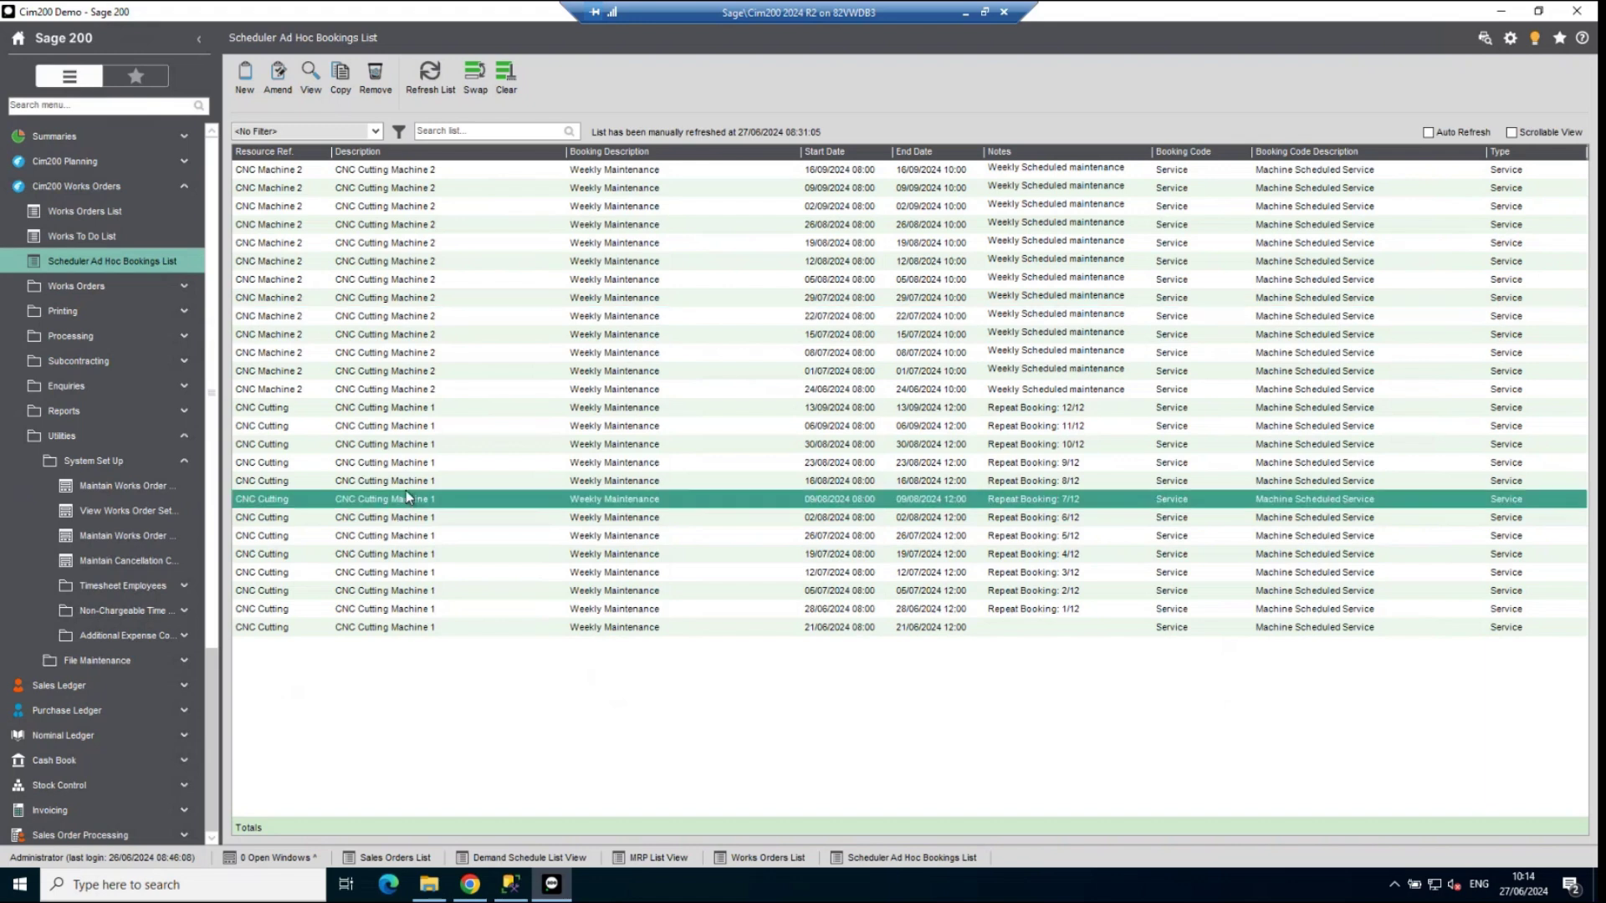
left_click(409, 427)
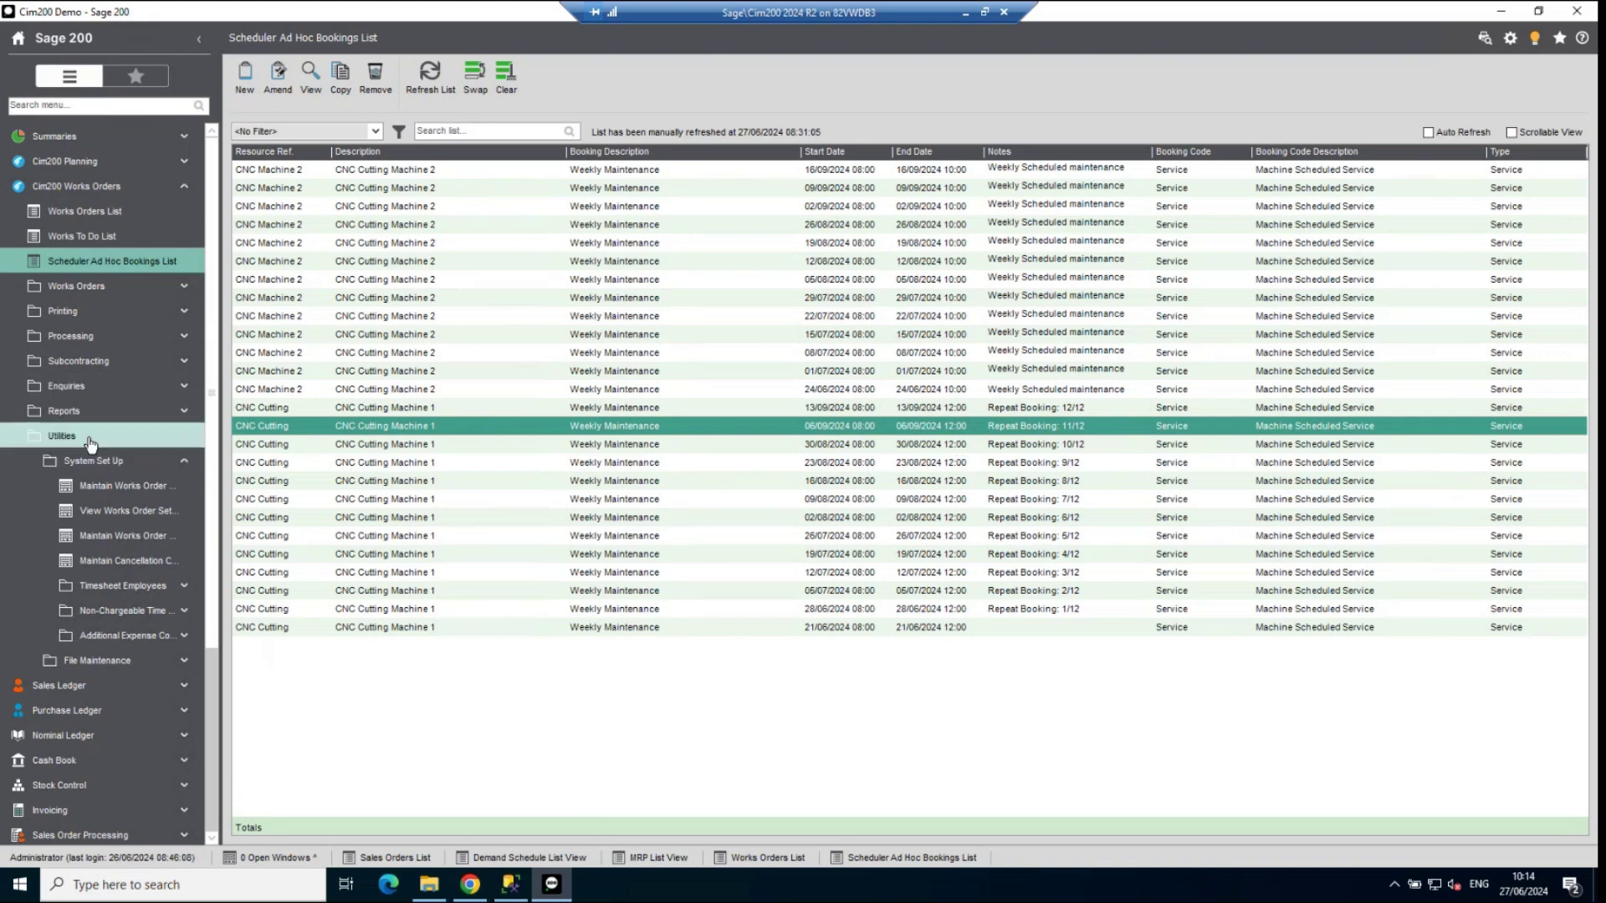
Step: Open the Cim200 Planning MRP list view and select the Birch Dining Set recommendation
left_click(63, 432)
left_click(67, 161)
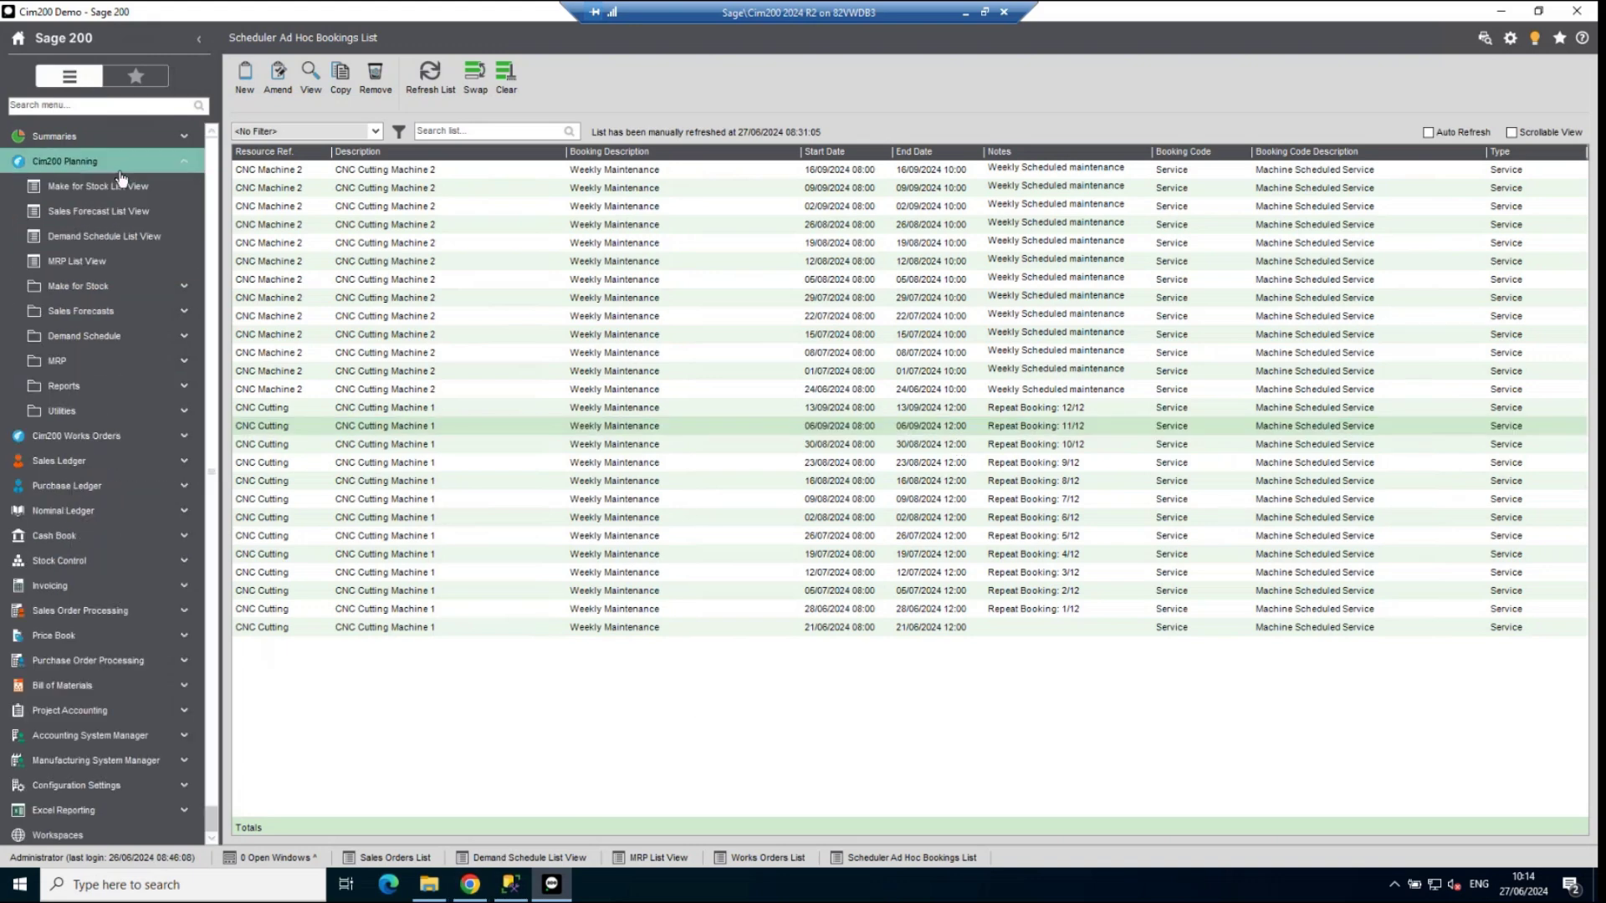
left_click(77, 261)
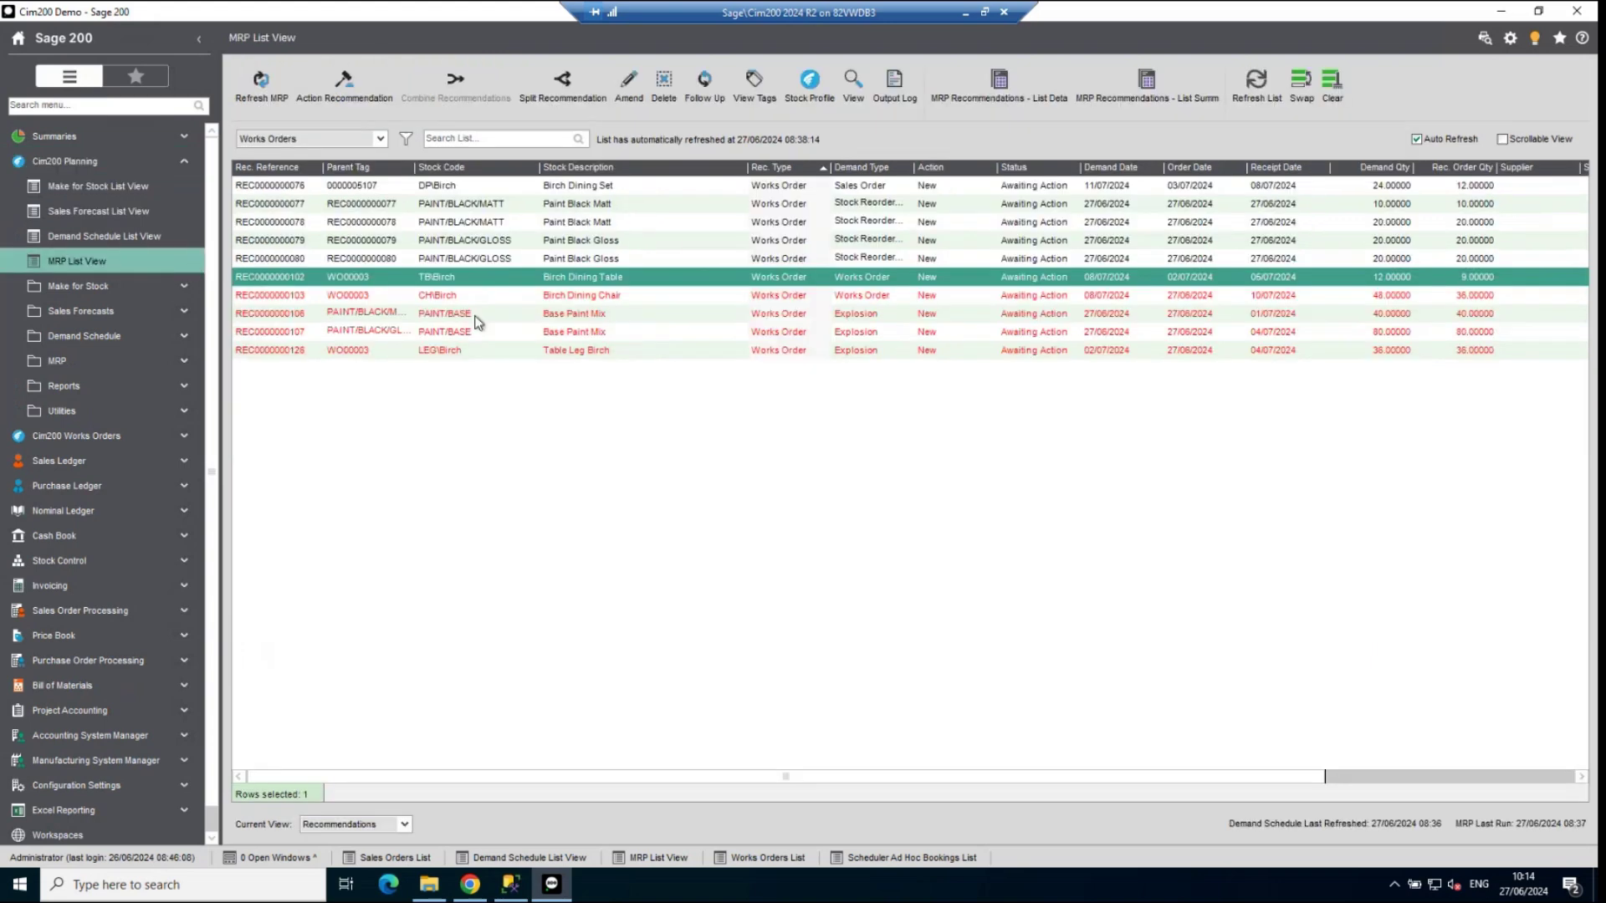
left_click(481, 192)
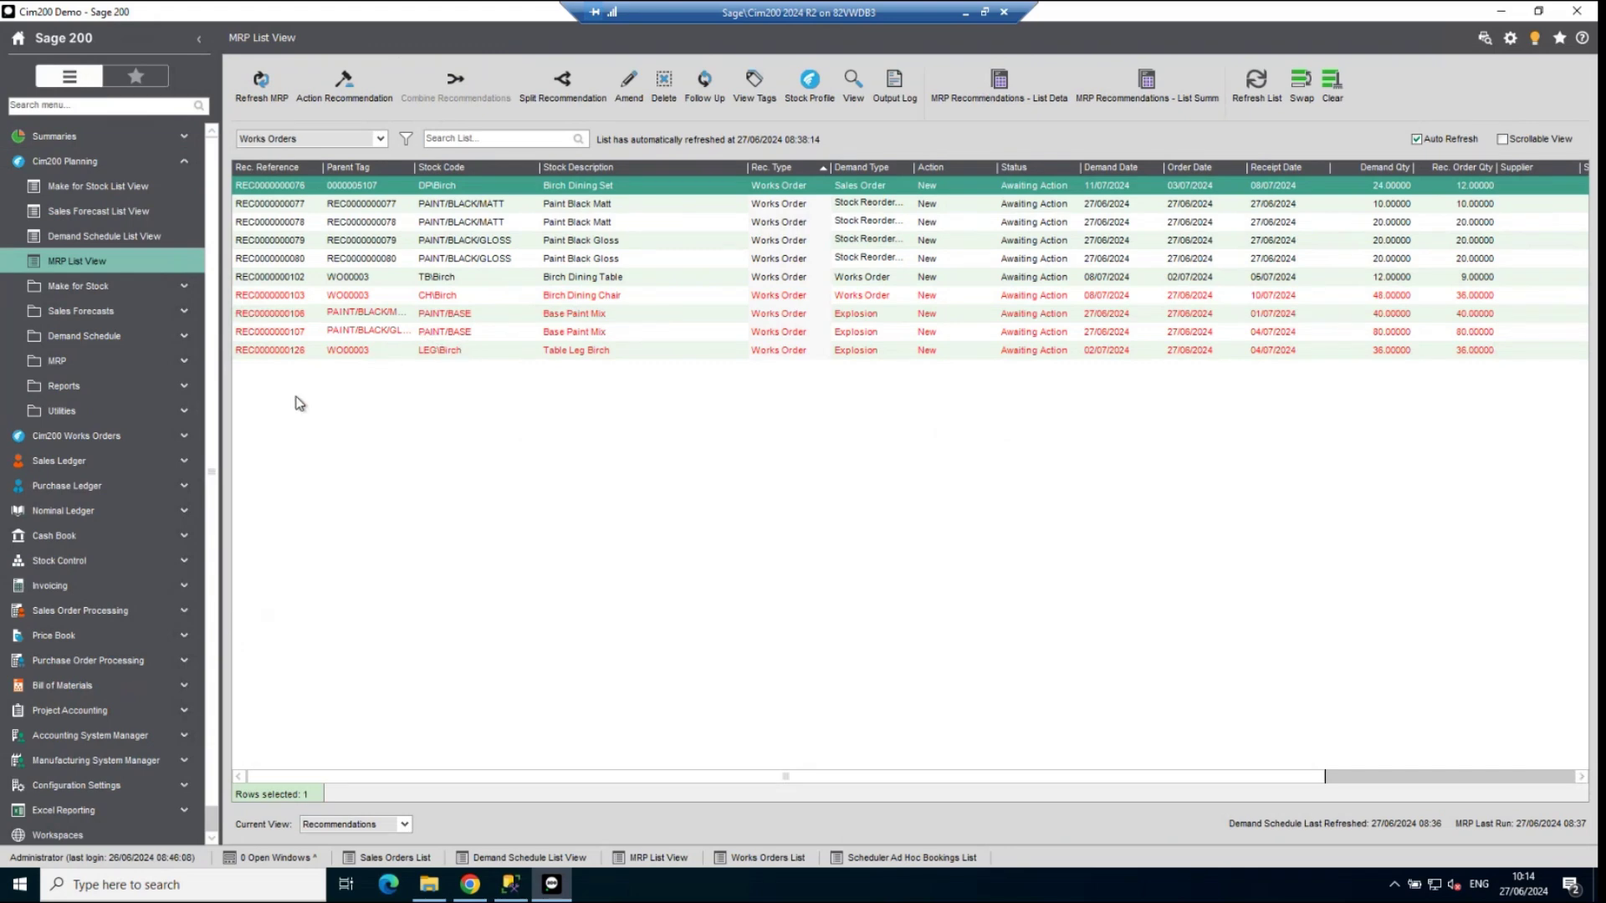
Step: Open the Works Orders List and select the Birch Dining Table works order WO00005
left_click(127, 460)
left_click(127, 438)
left_click(125, 461)
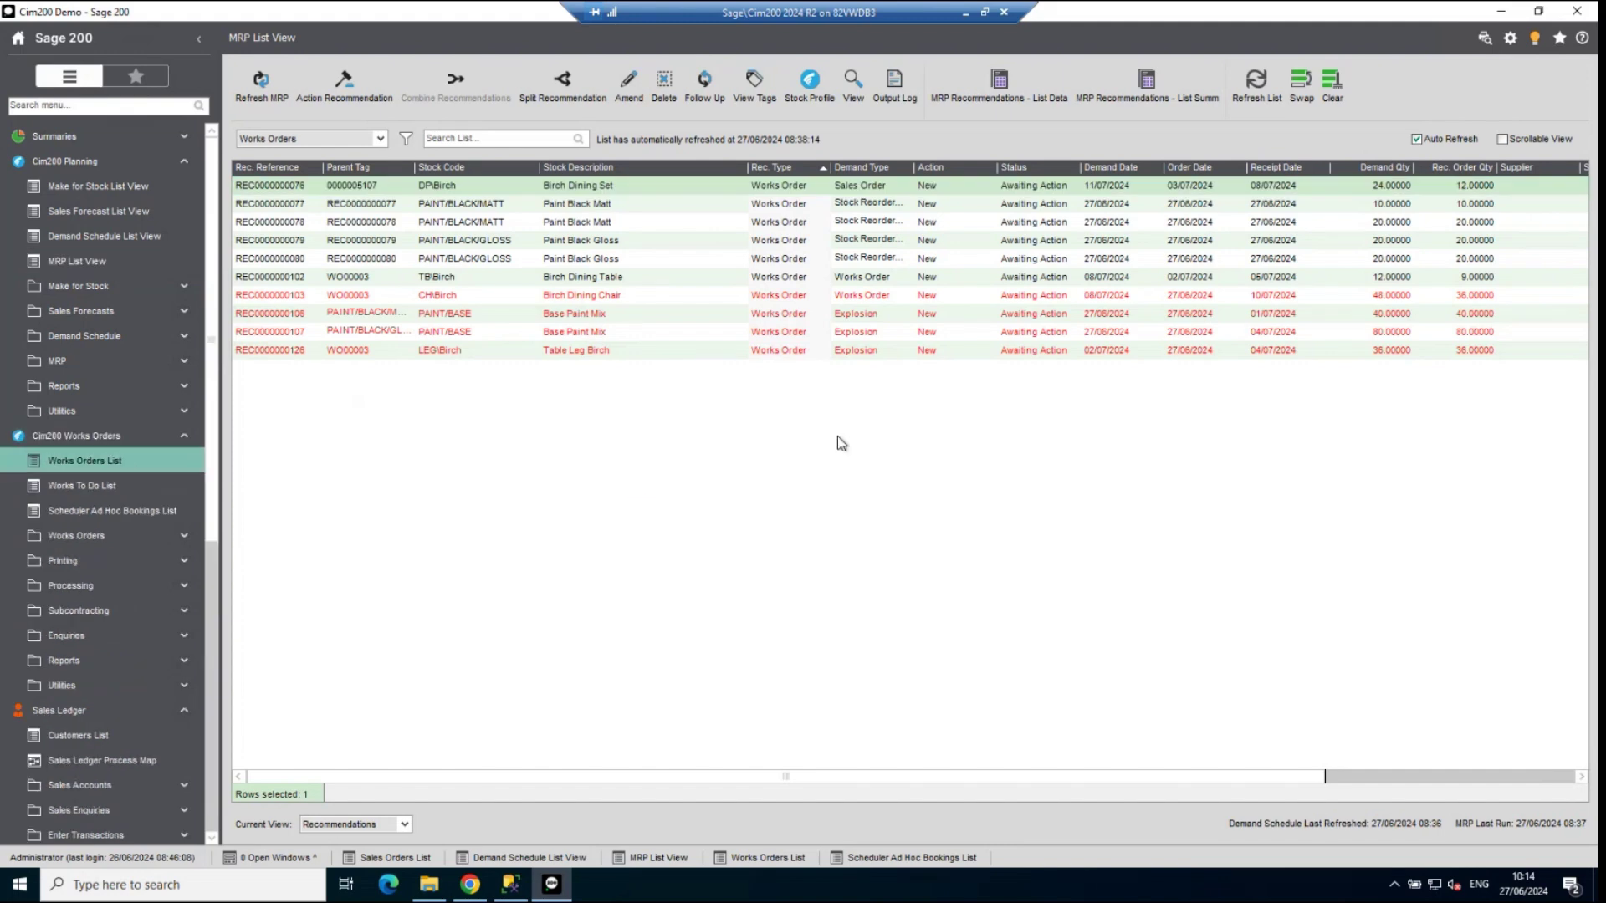
left_click(600, 213)
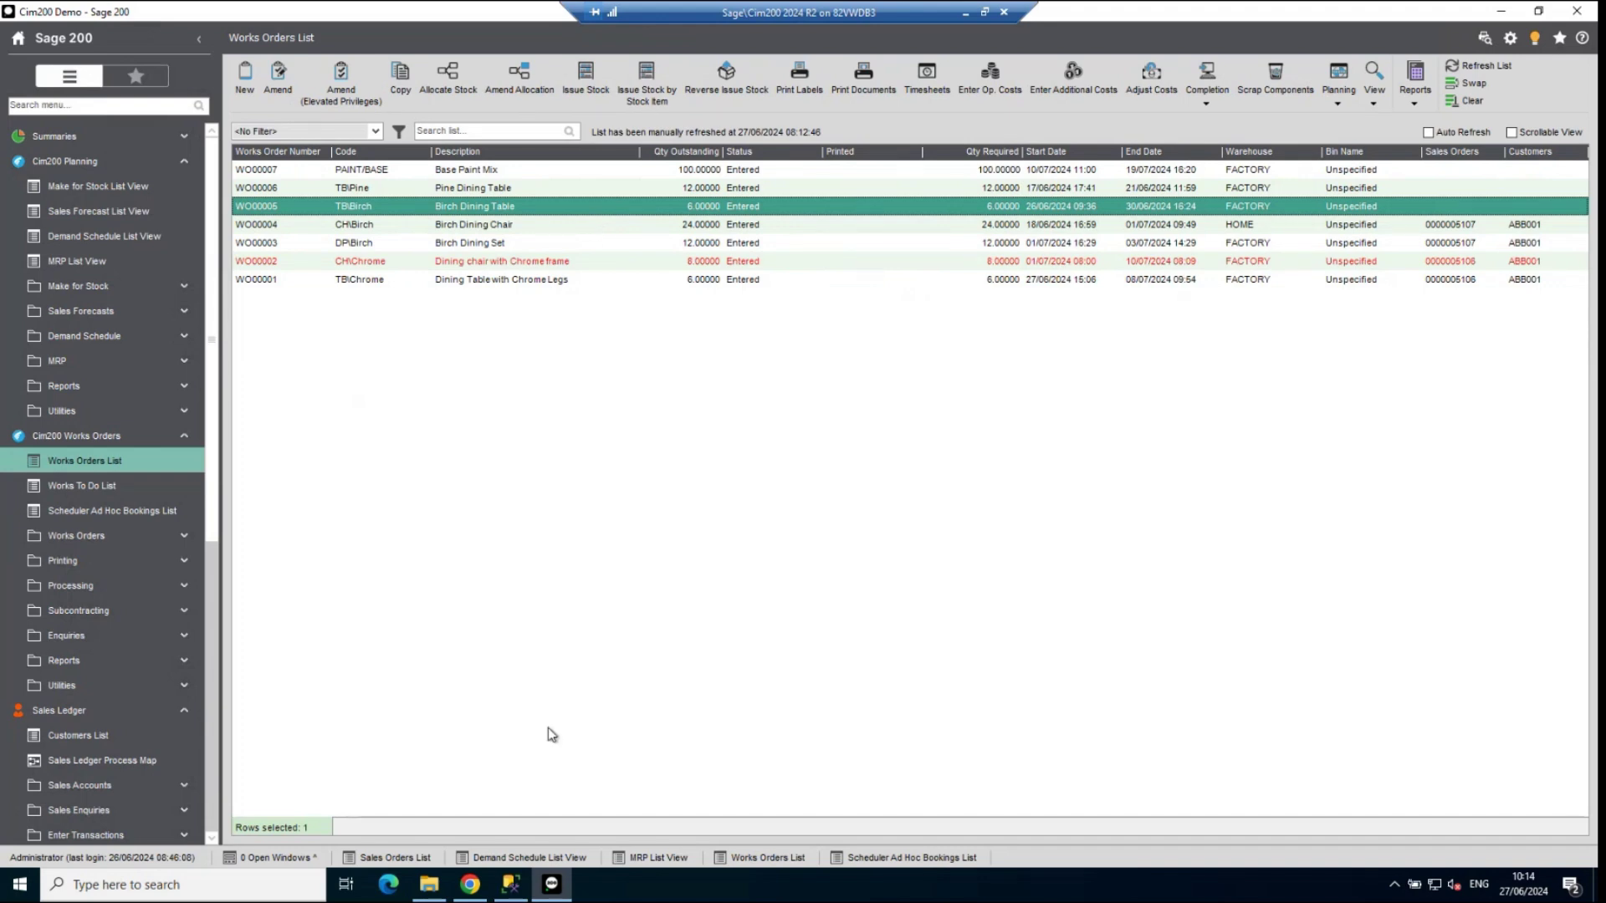
Step: Switch to the Cim200 Scheduler in Chrome and expand the order pane to reveal all its columns
left_click(470, 884)
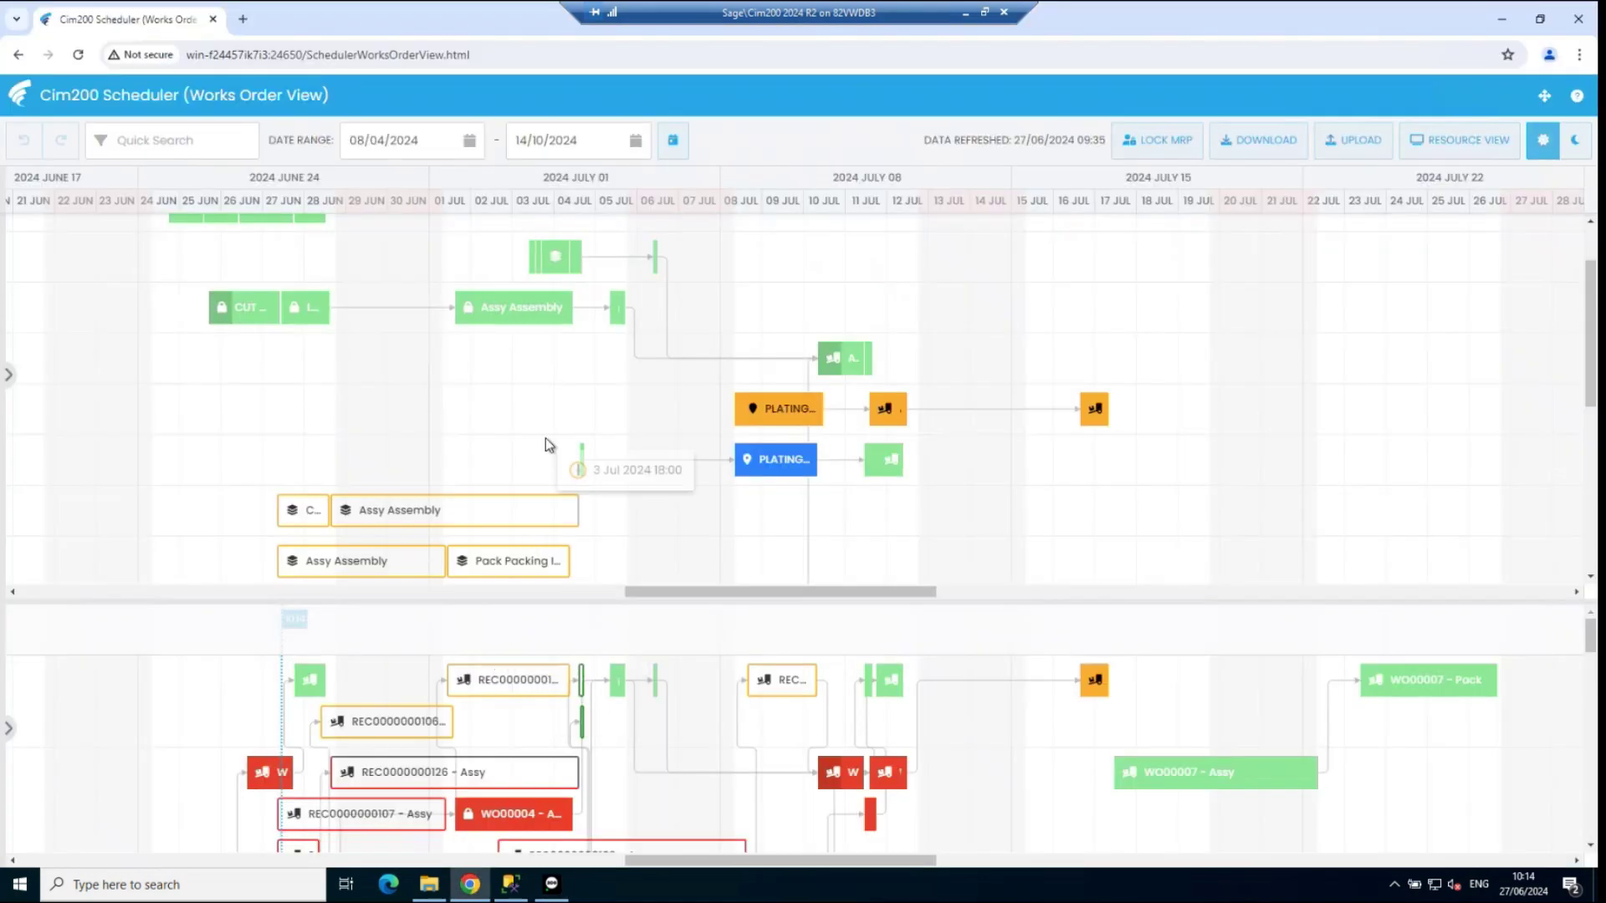
scroll(545, 438, "up", 1)
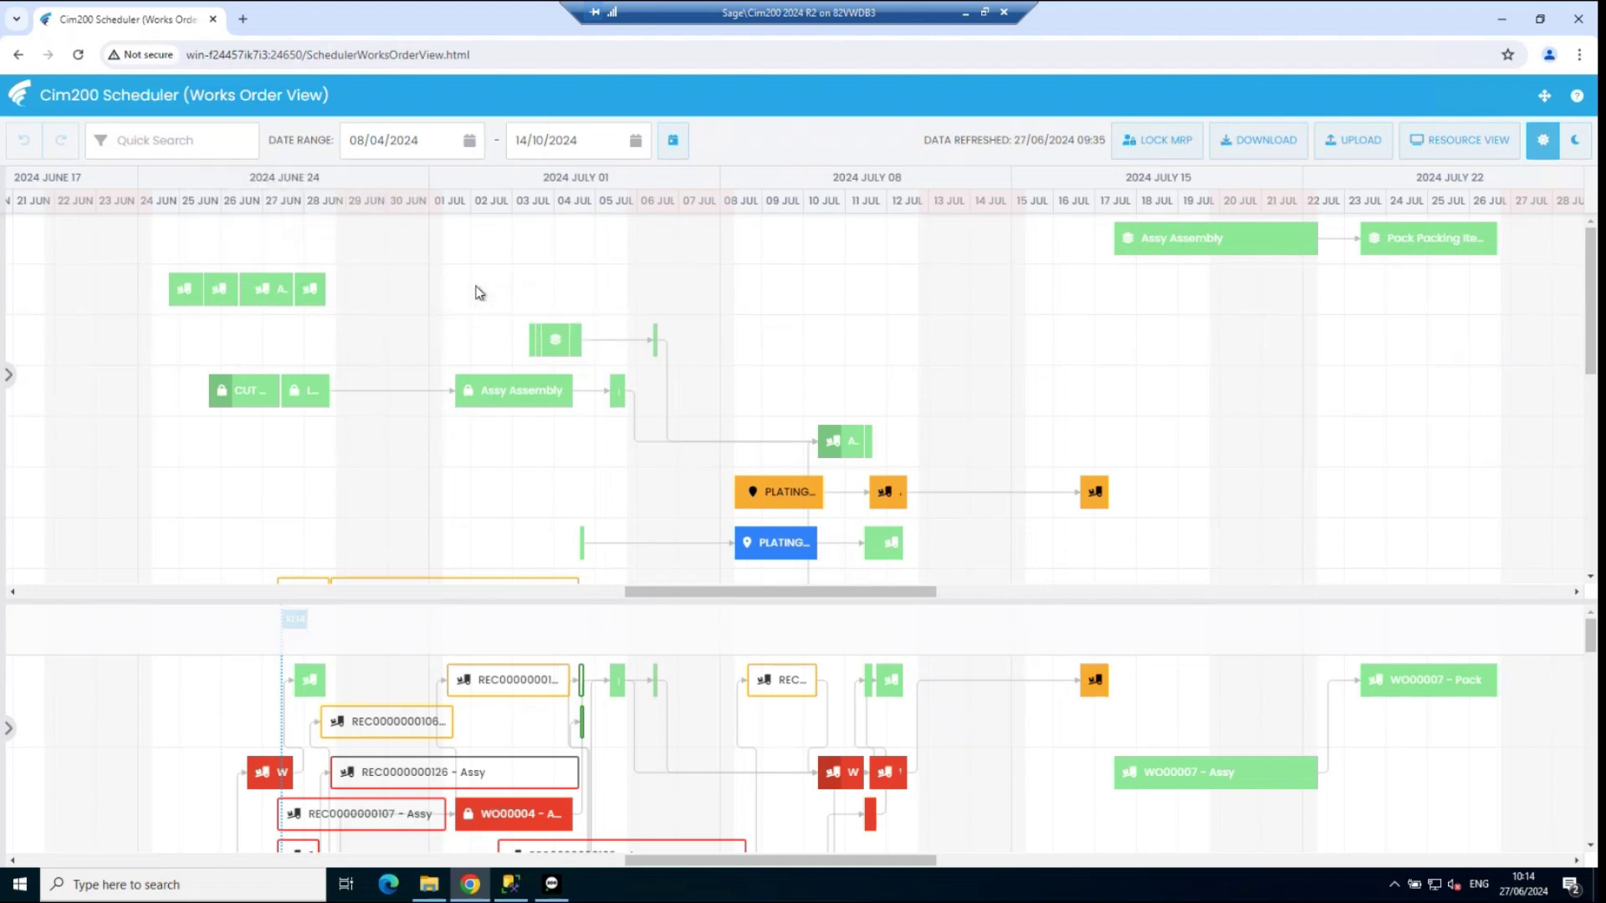
left_click(10, 376)
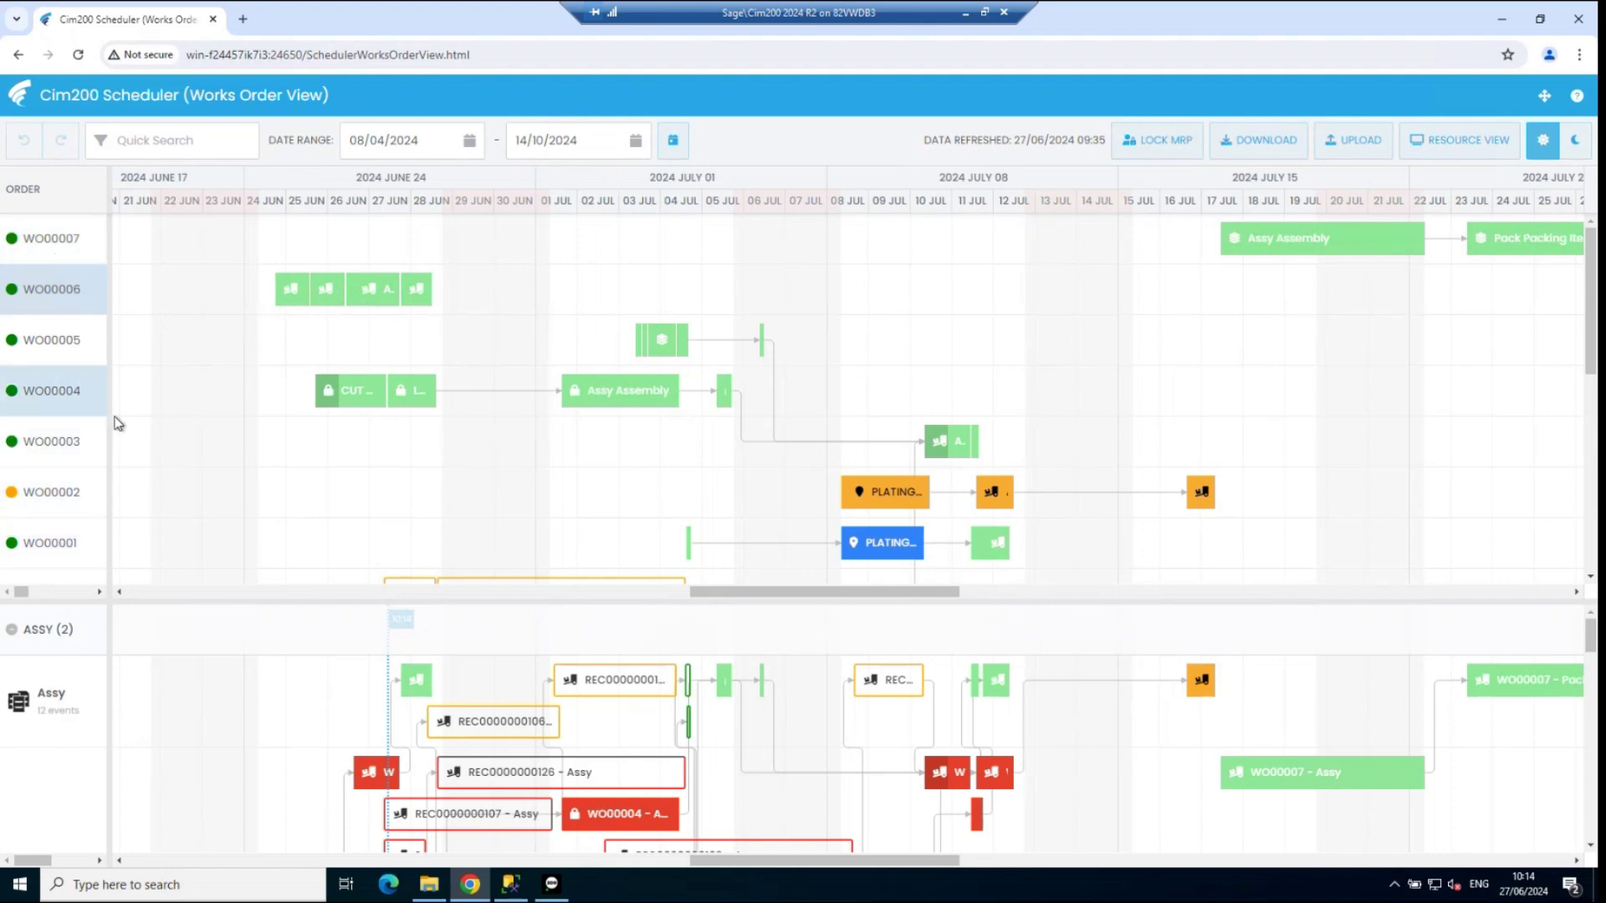
left_click_drag(111, 417, 996, 409)
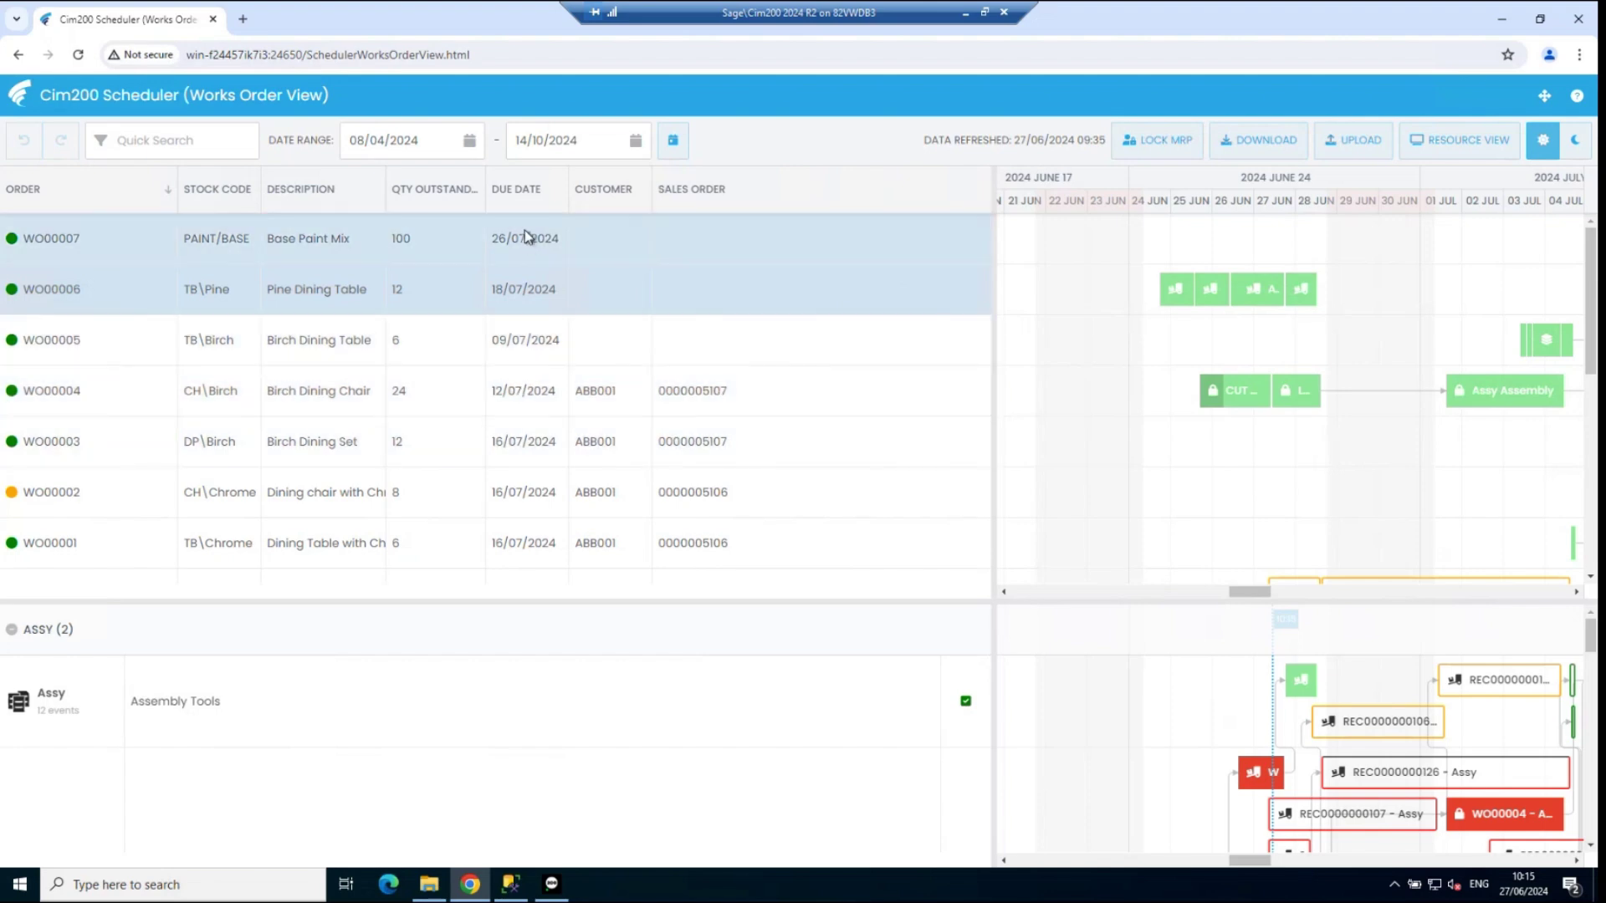
Step: Filter the scheduled orders by customer "abb" and widen the timeline to examine their operations
left_click(544, 193)
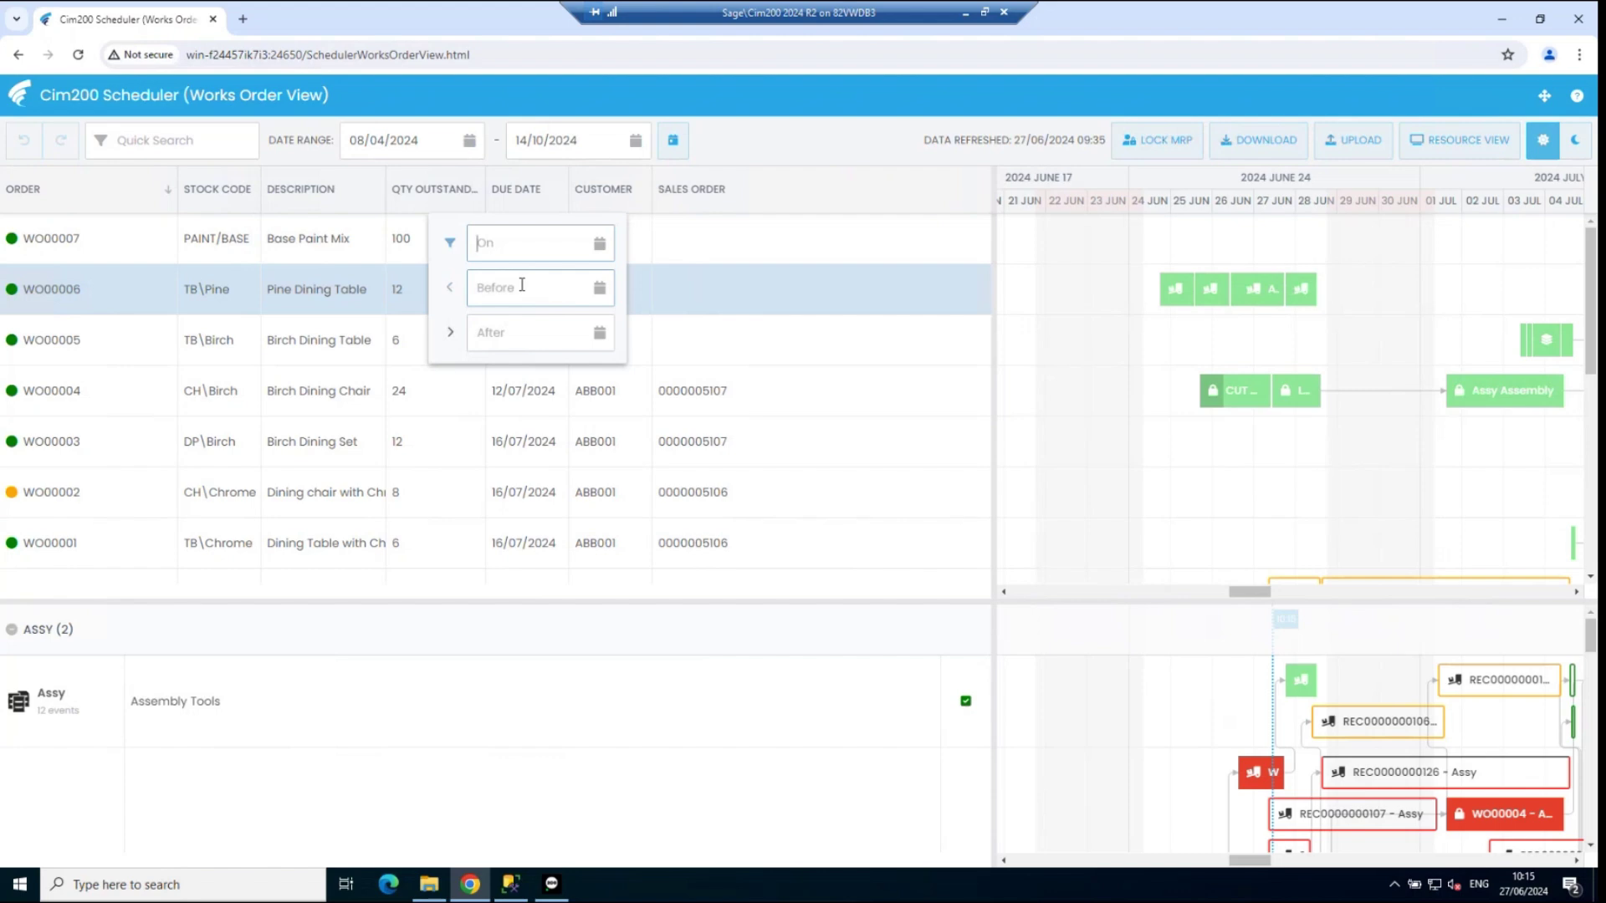
left_click(788, 194)
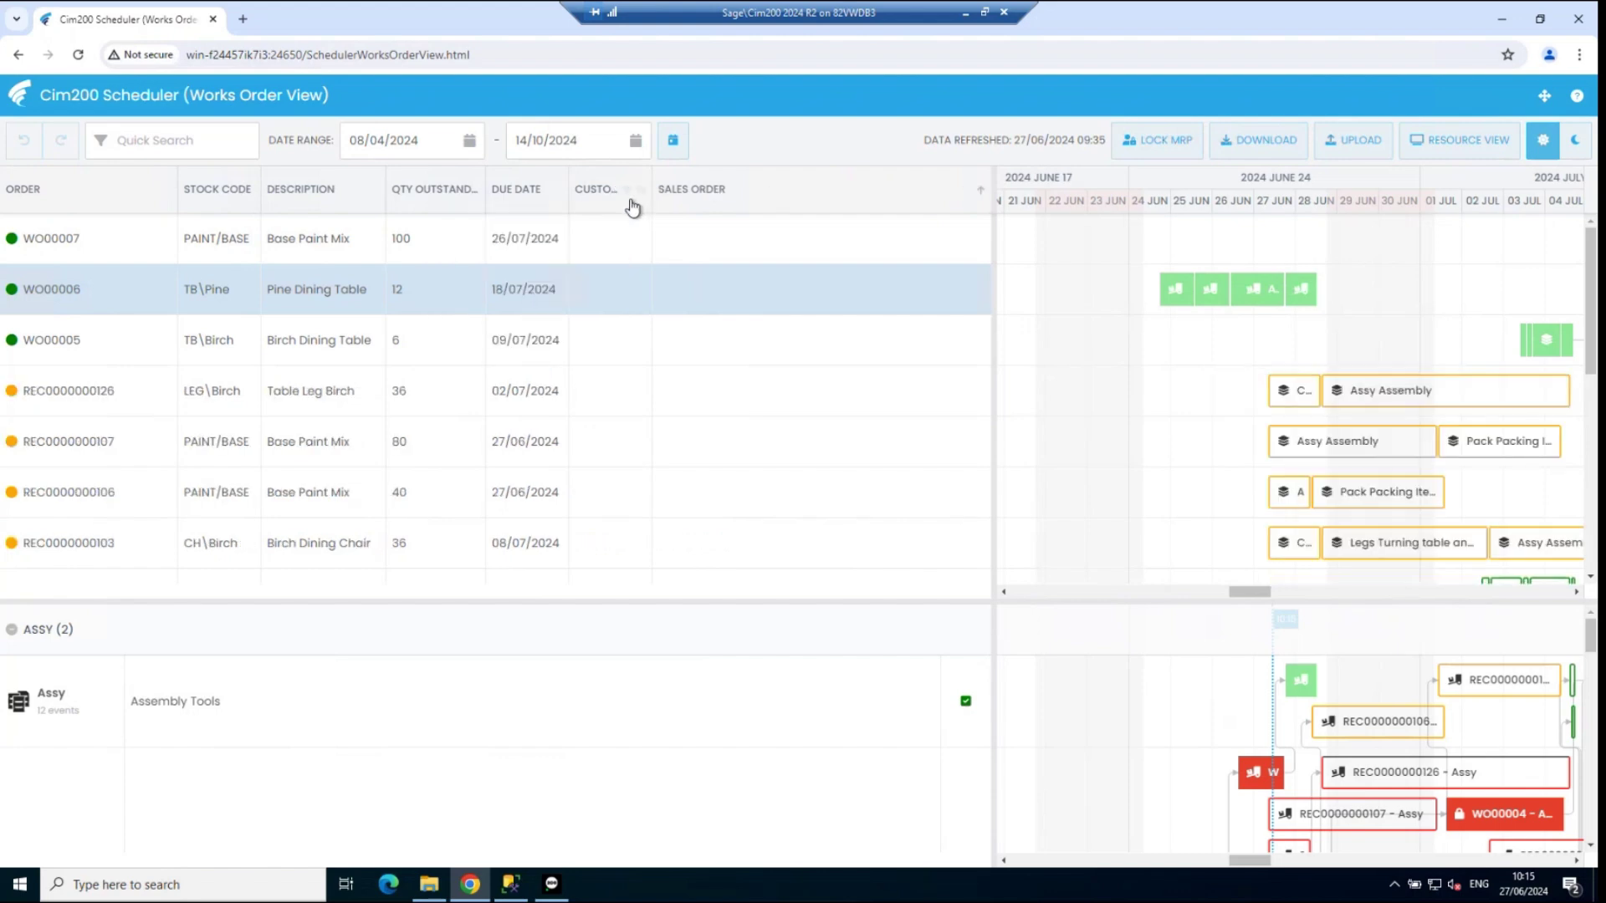
left_click(627, 189)
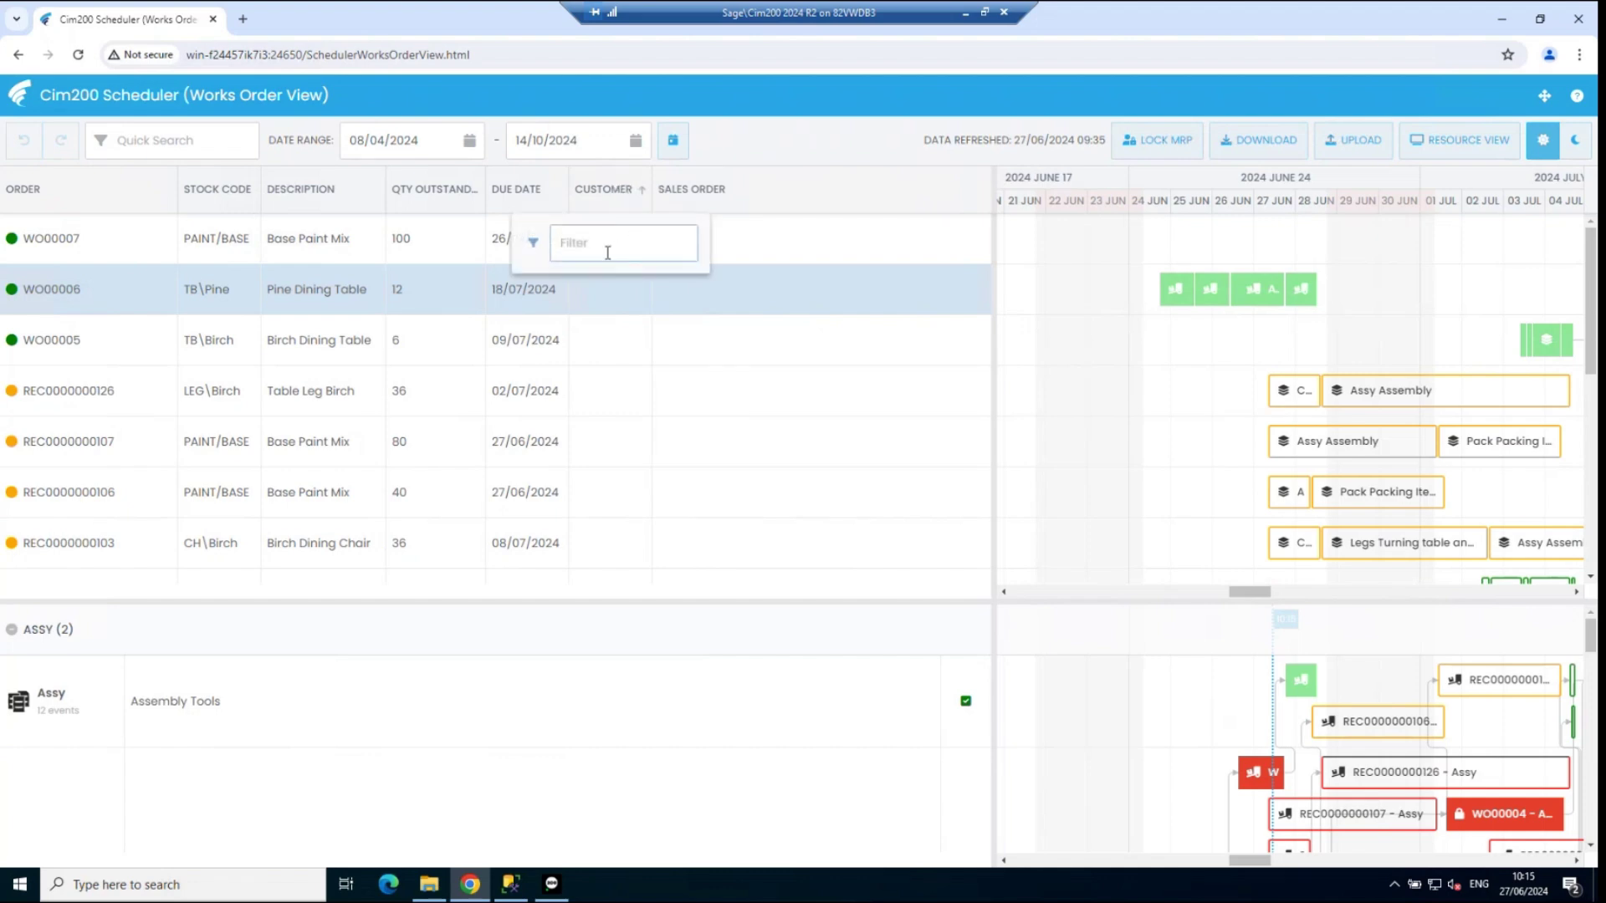
type("abb")
key("Return")
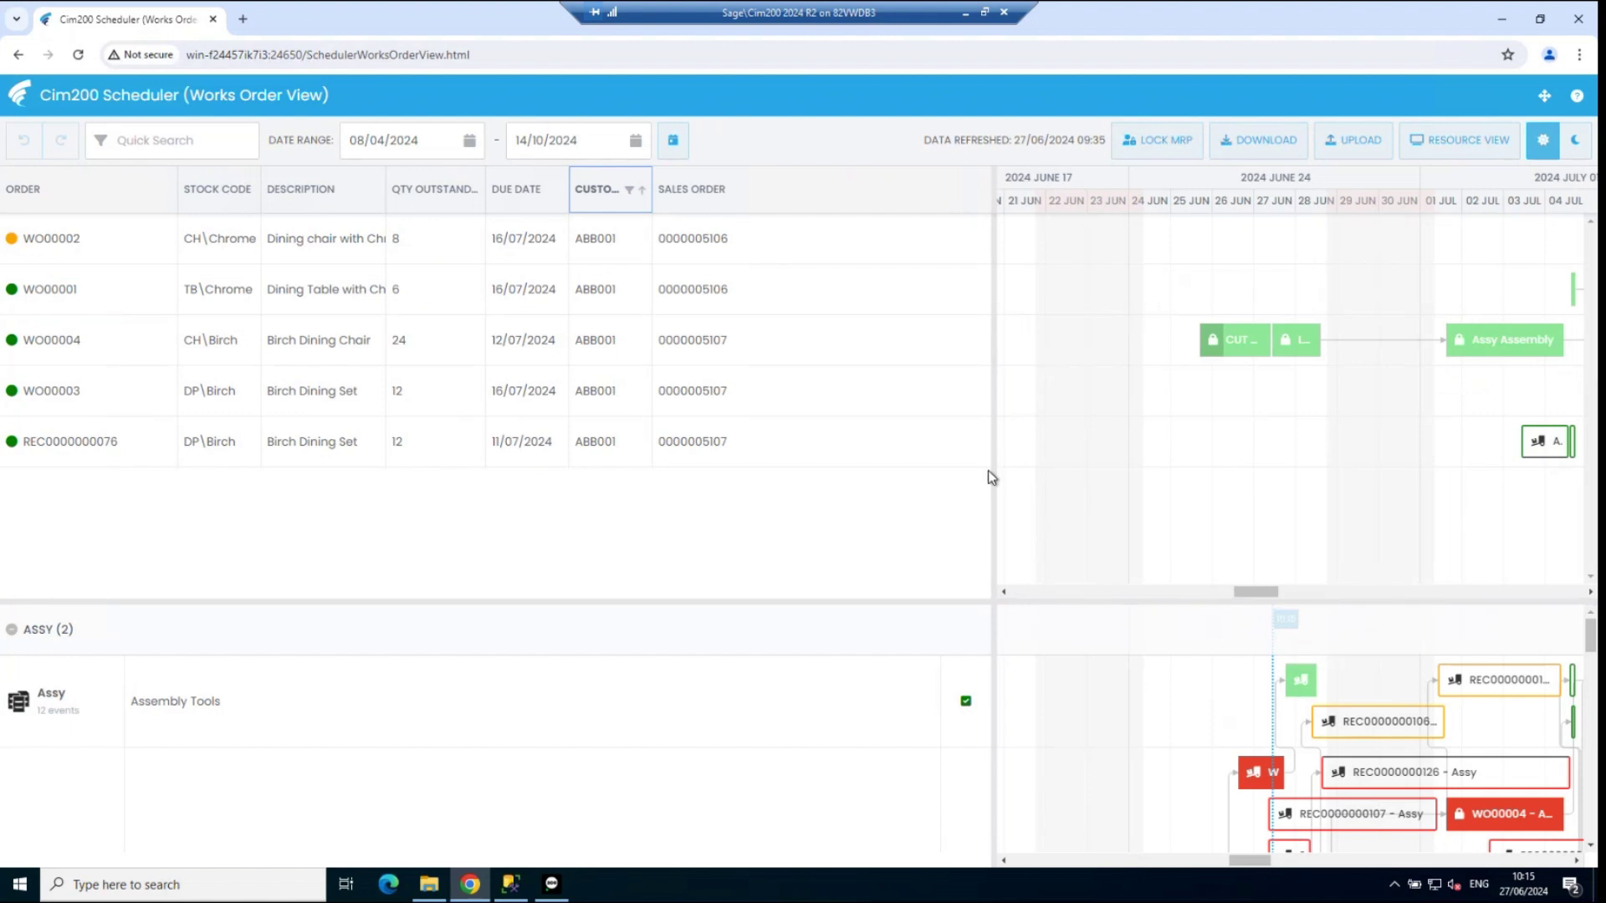
left_click_drag(990, 474, 415, 466)
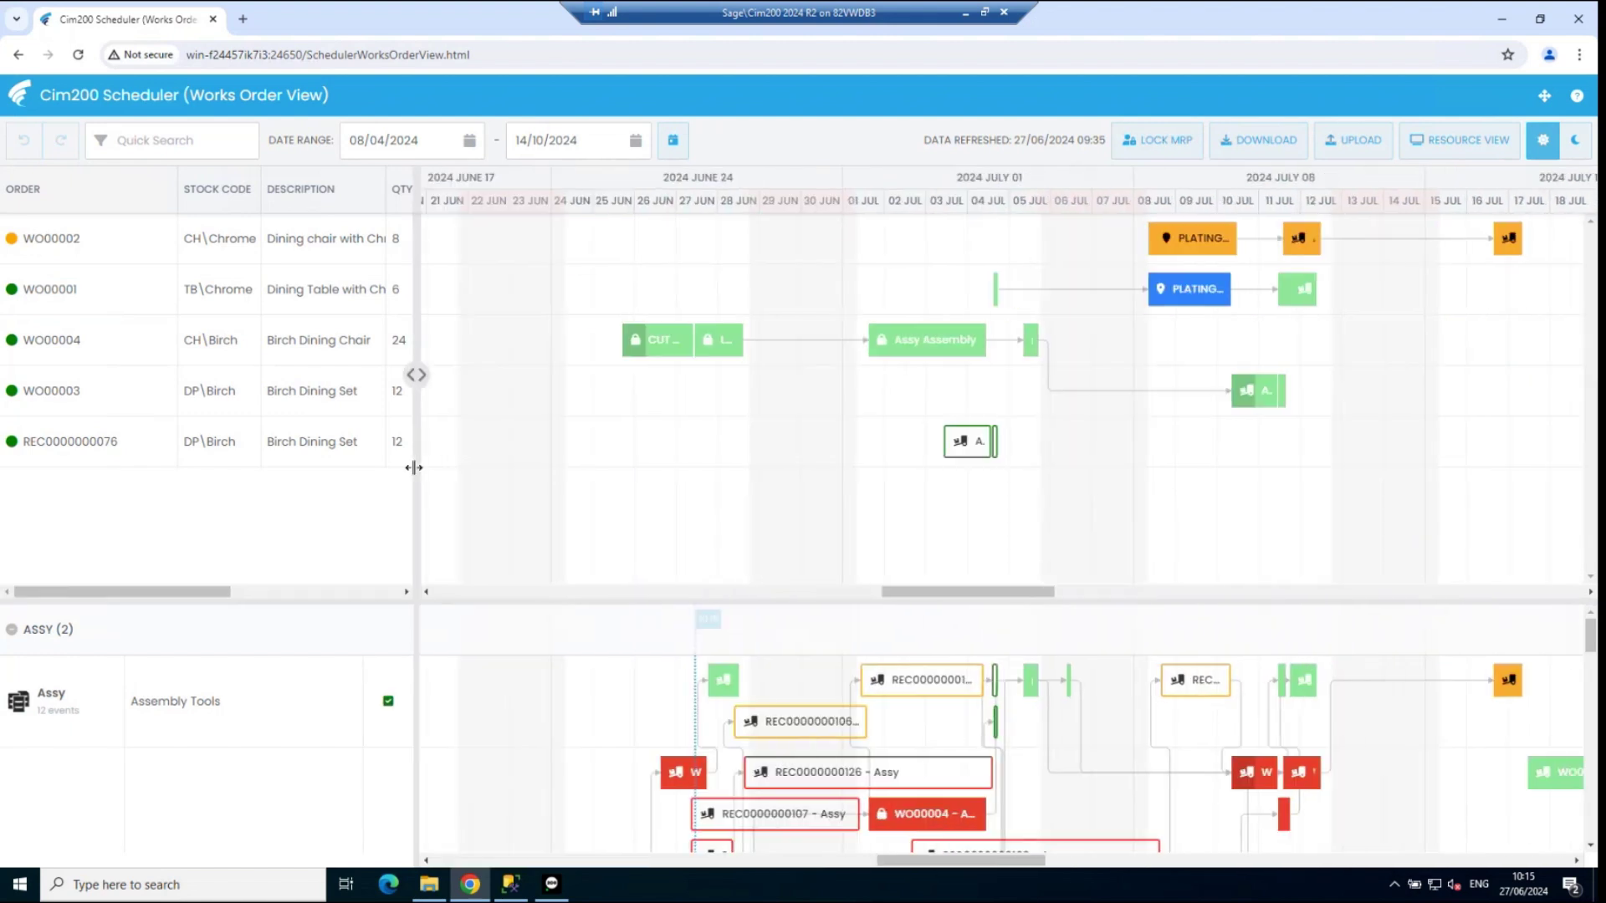
mouse_move(1215, 238)
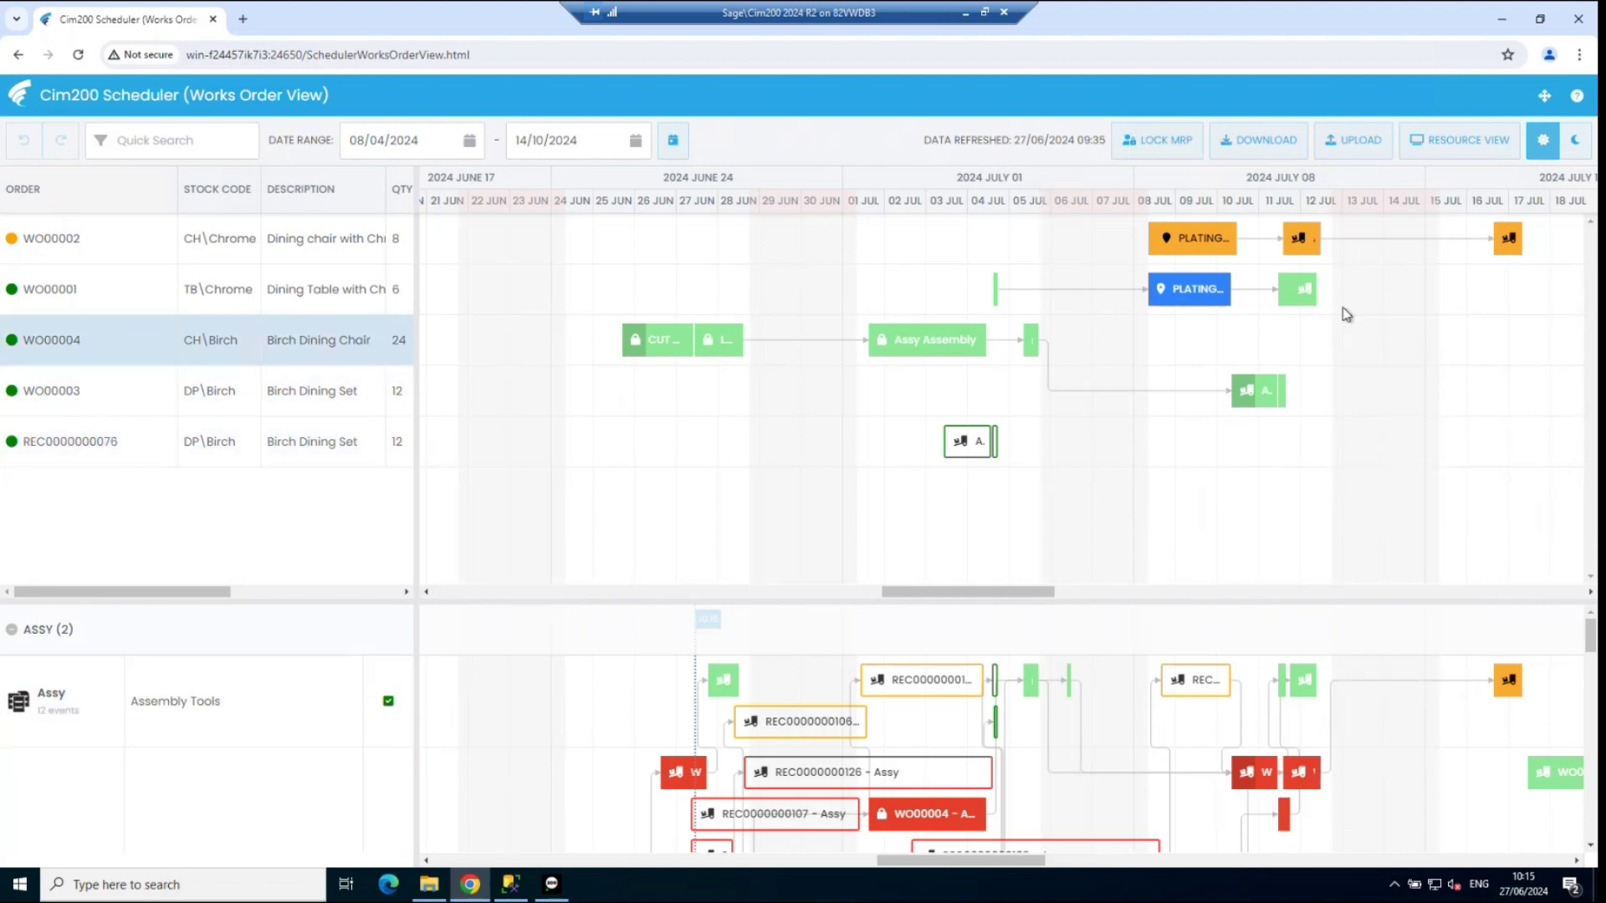
mouse_move(907, 351)
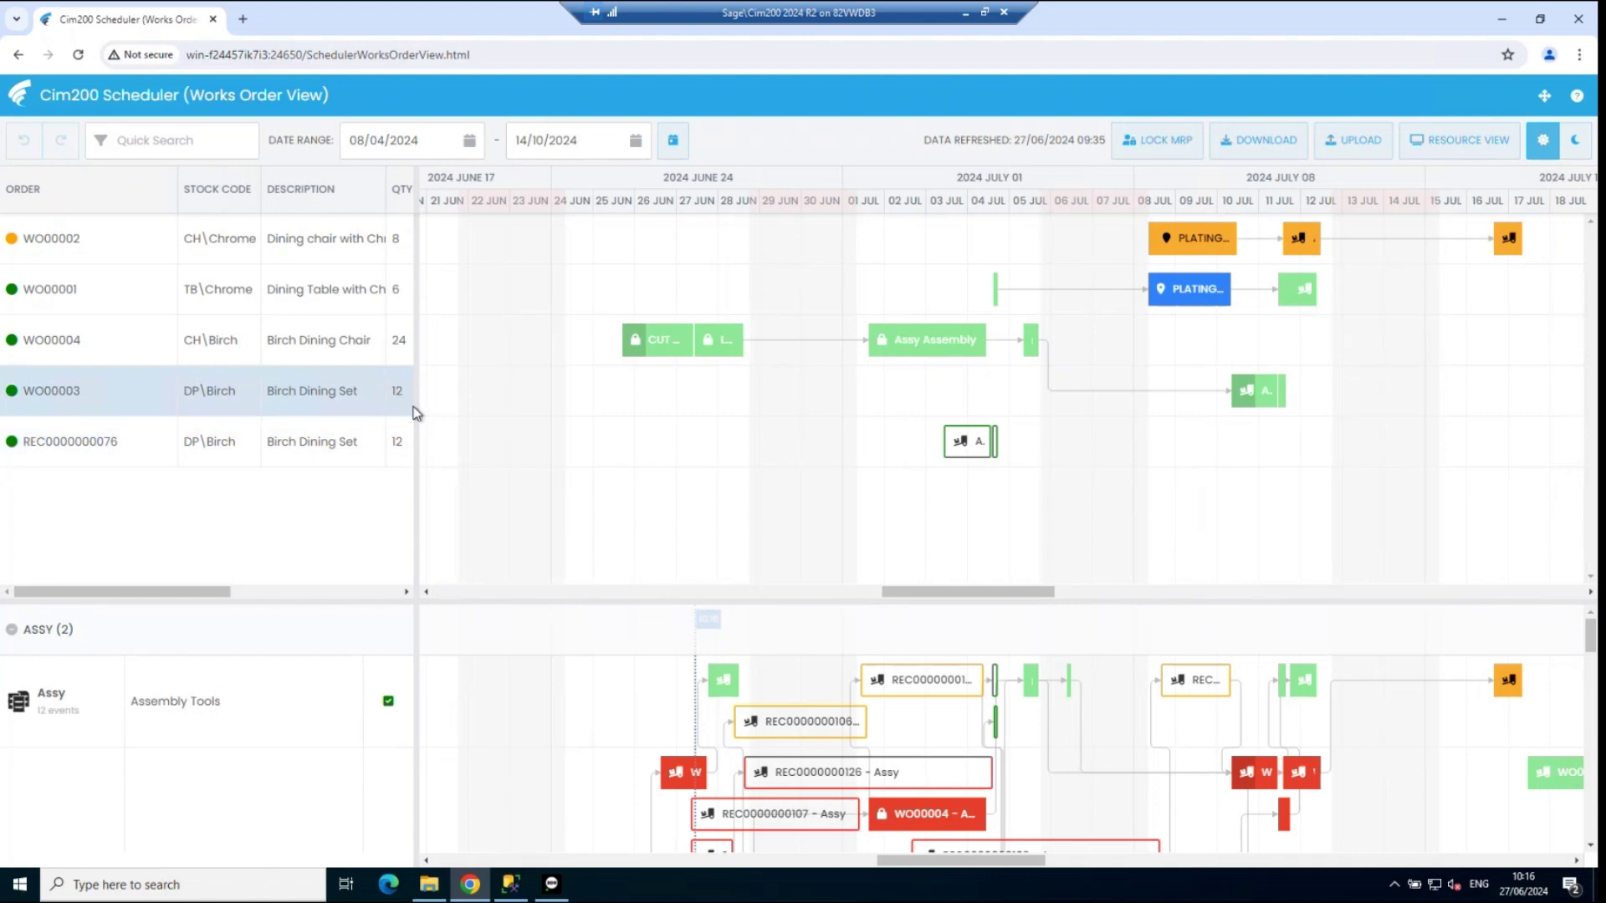
Step: Clear the customer filter and sort the scheduled orders by order reference in descending order
left_click_drag(413, 405, 736, 403)
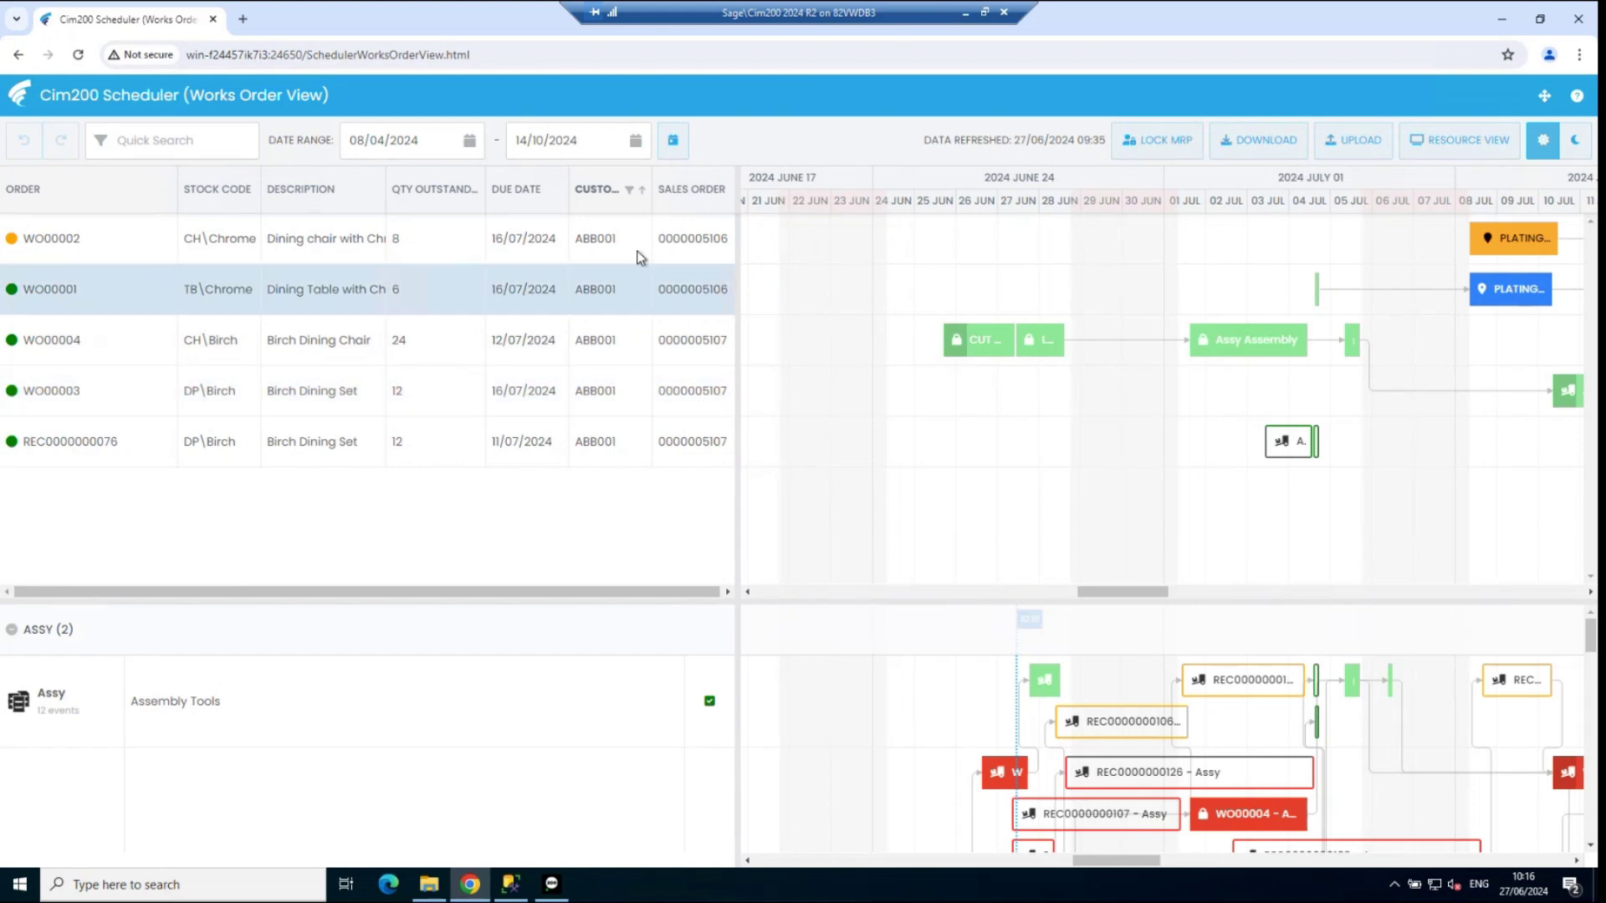
left_click(629, 190)
type("abb")
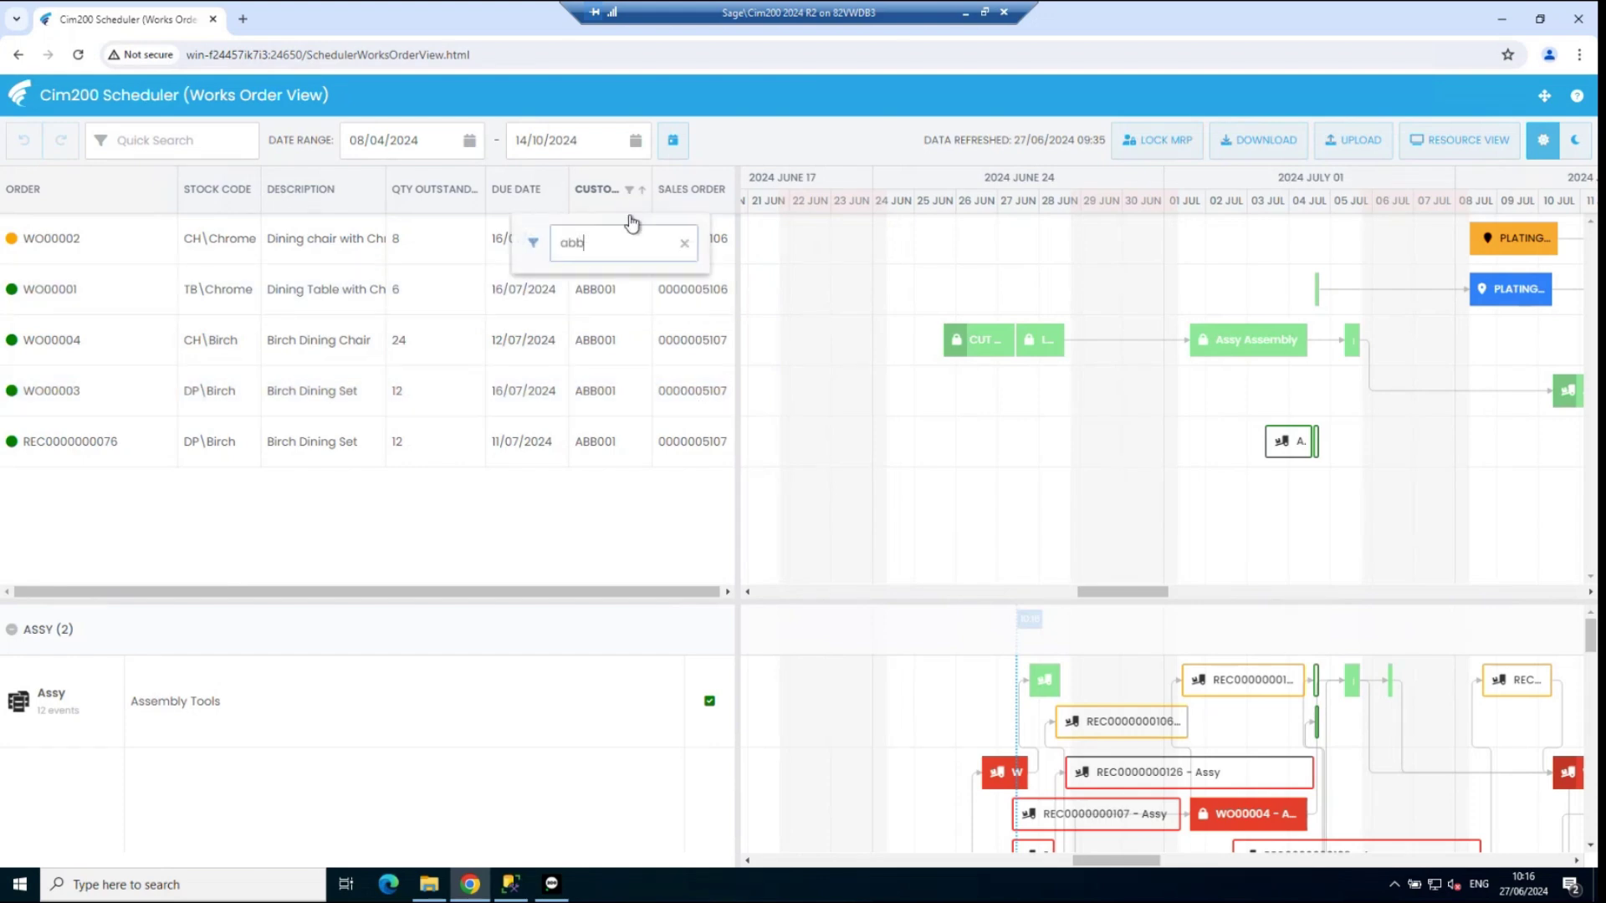
left_click(686, 246)
left_click_drag(735, 305, 619, 305)
left_click(50, 190)
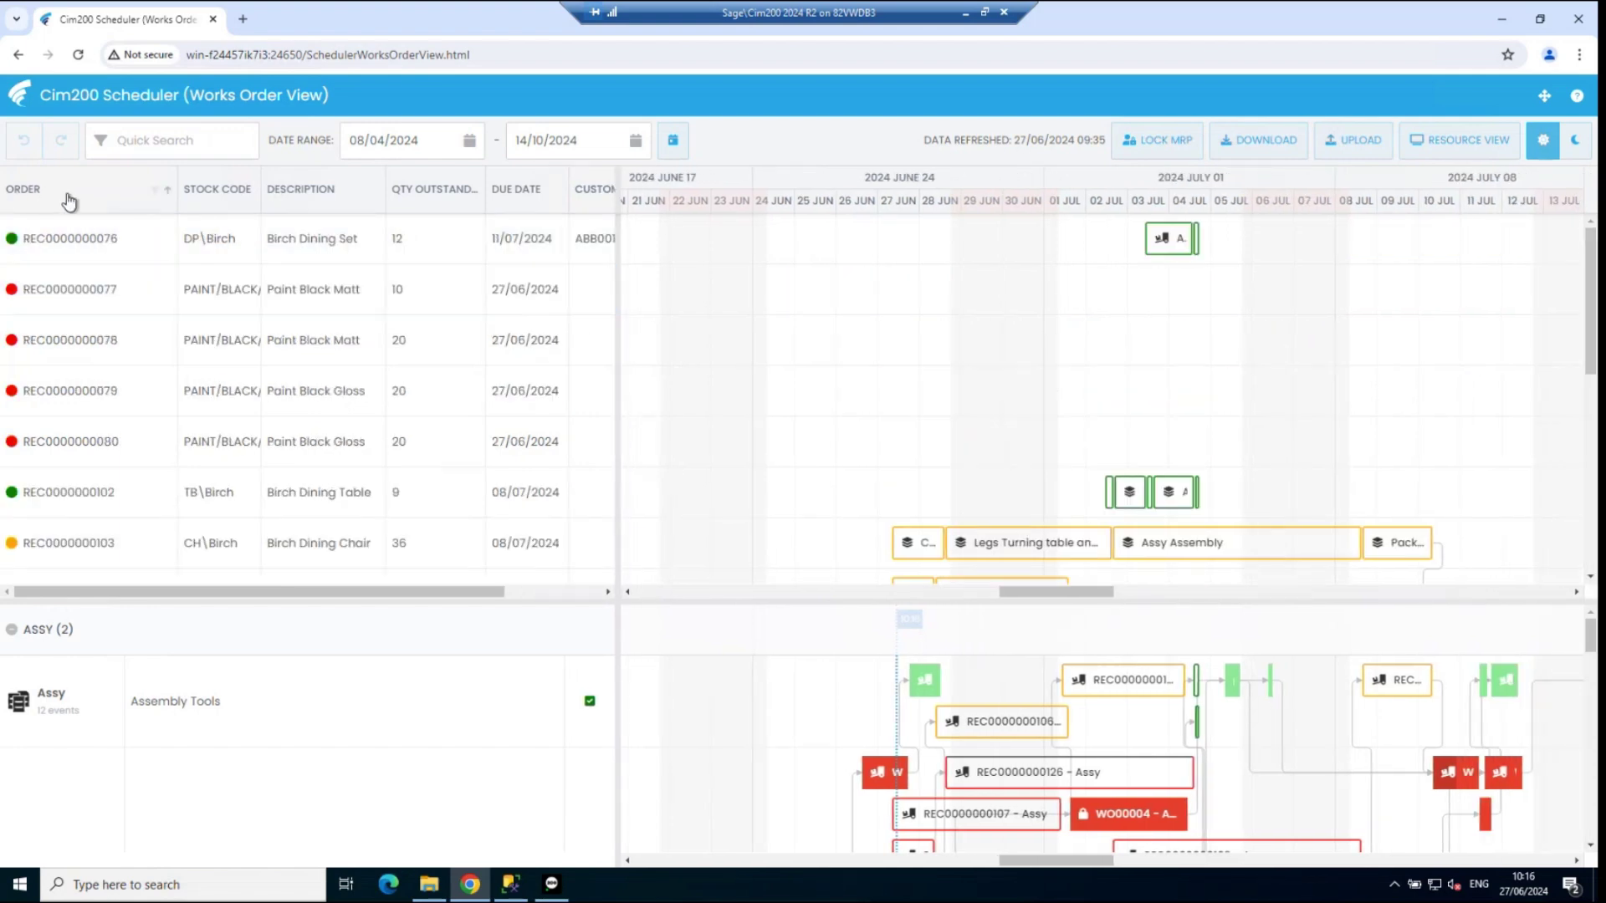
left_click(69, 197)
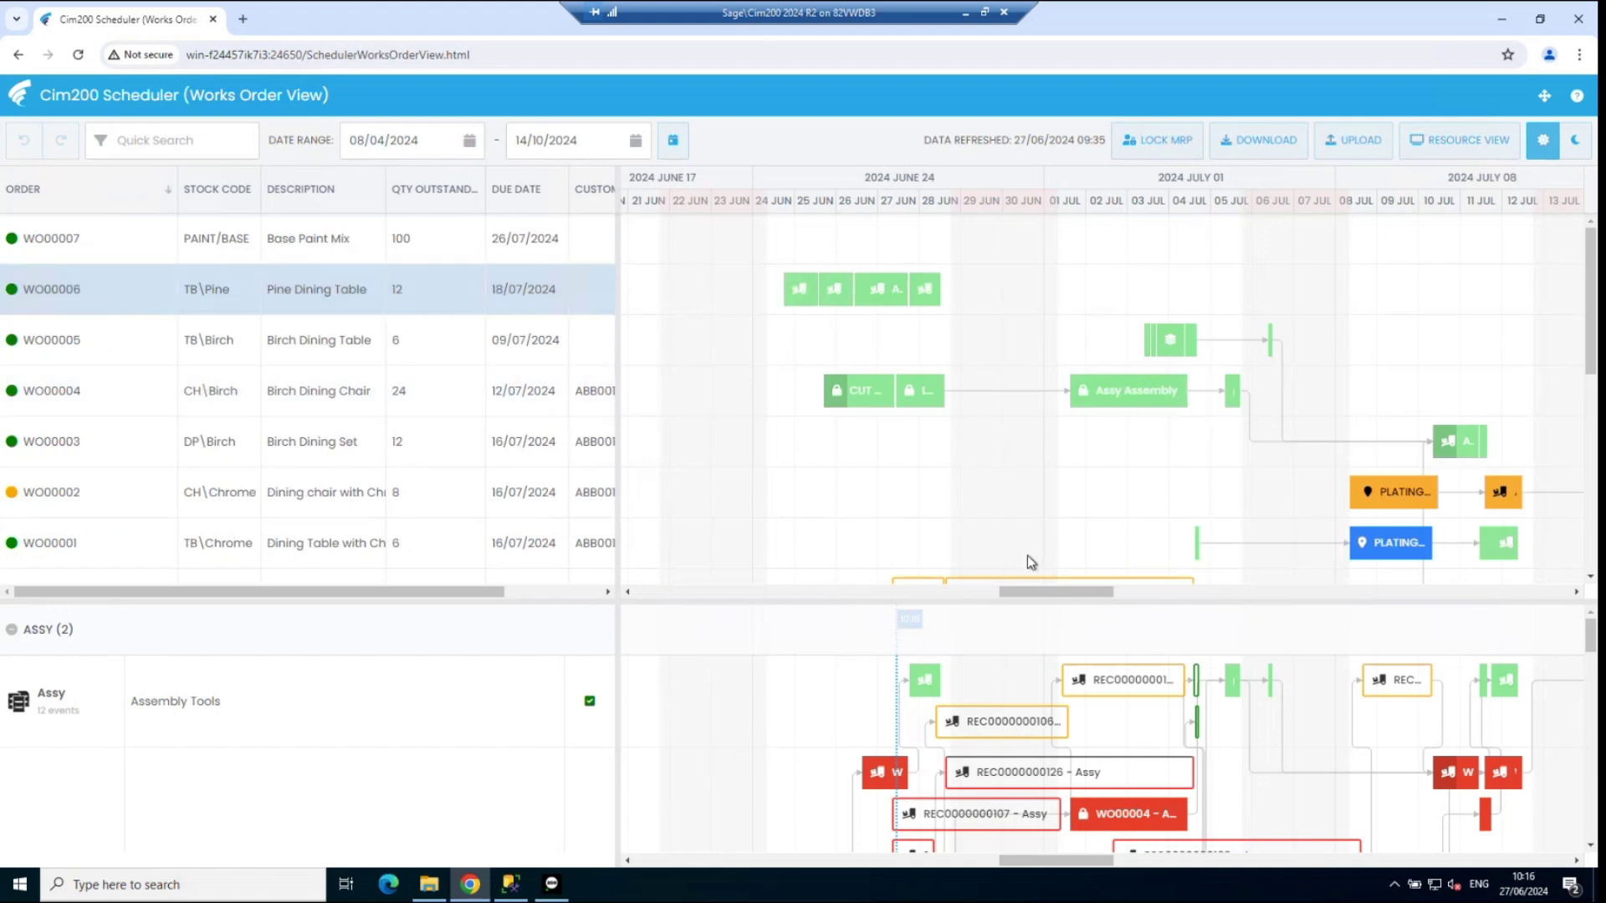
Step: Enlarge the works order timeline by shrinking the order and resource panes, and switch the scheduler to the dark theme
left_click_drag(616, 473, 281, 448)
left_click_drag(1208, 601, 1194, 817)
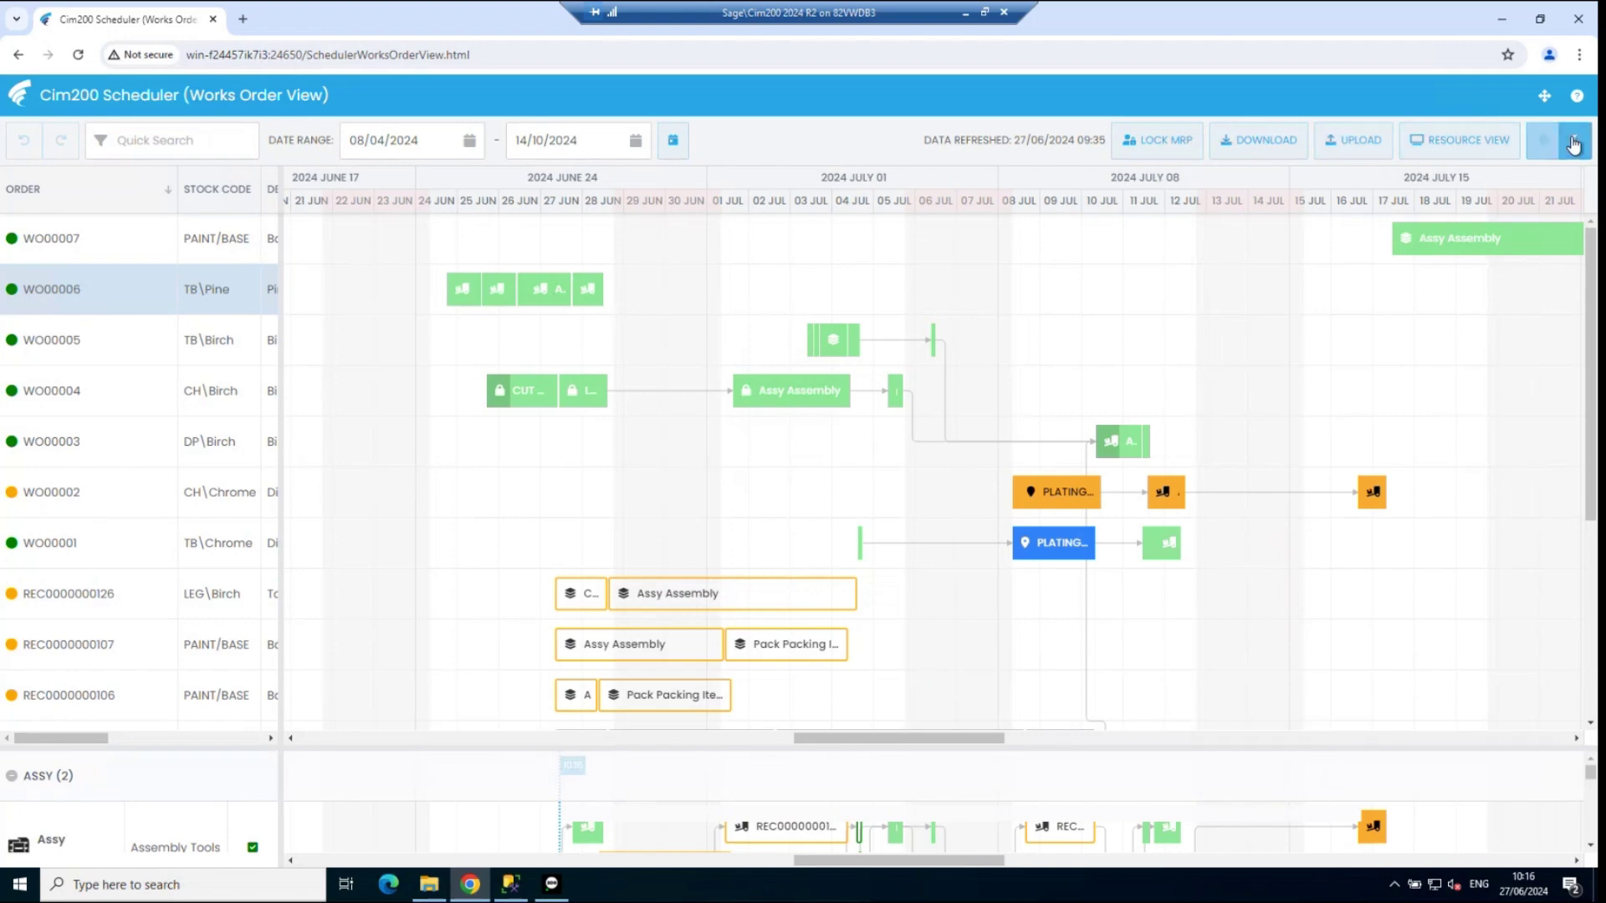
left_click(1572, 144)
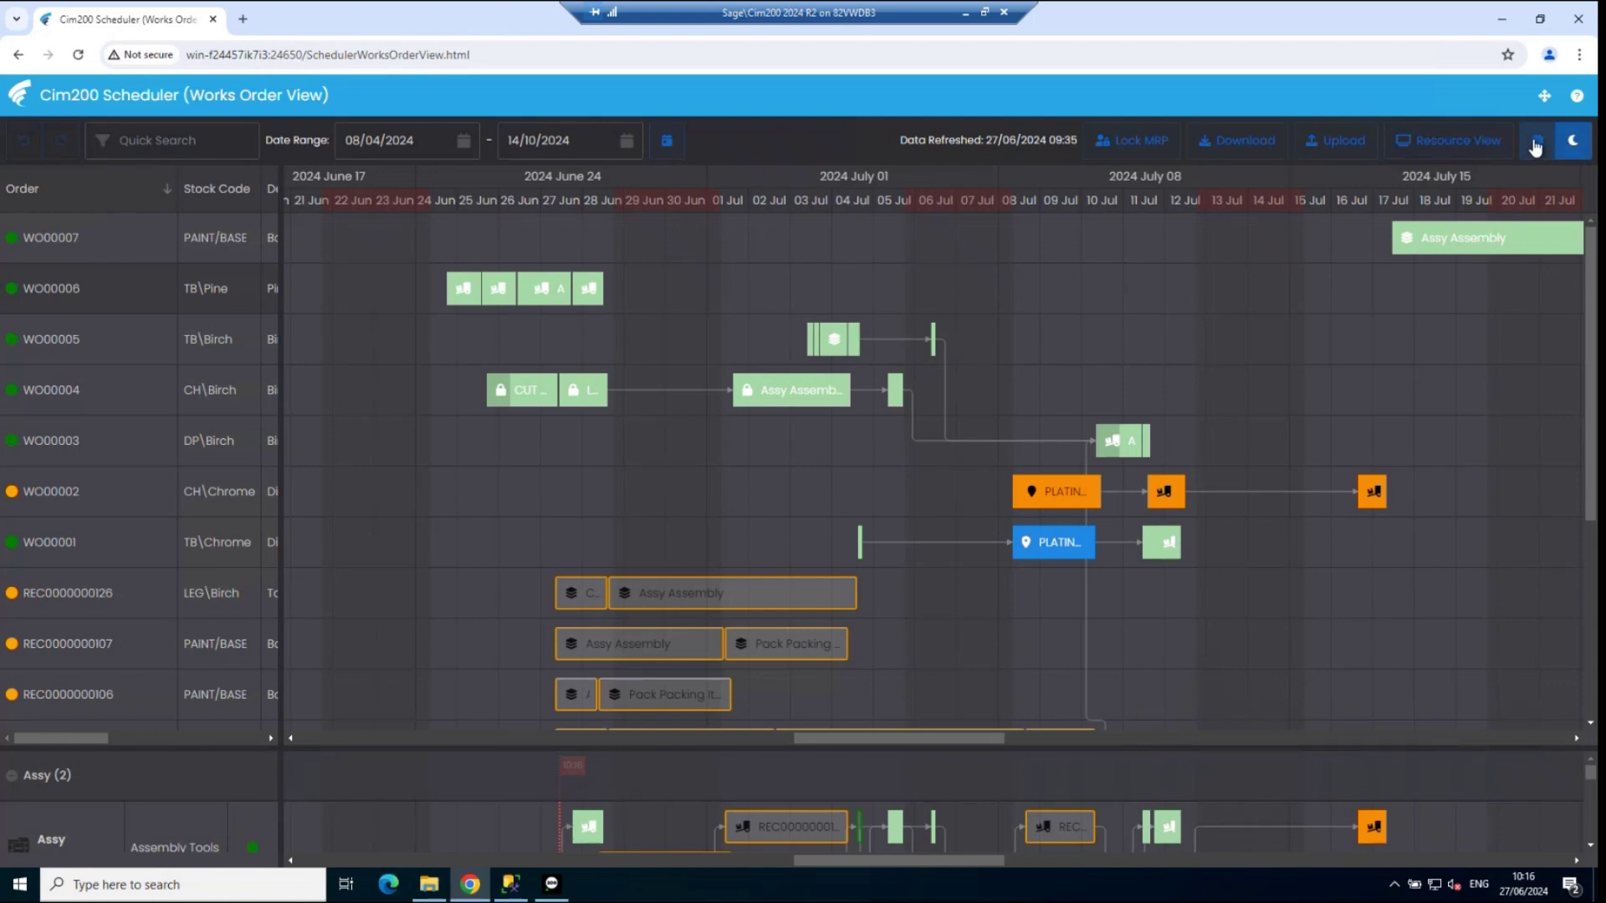
Step: Switch the scheduler back to the light theme
left_click(1535, 147)
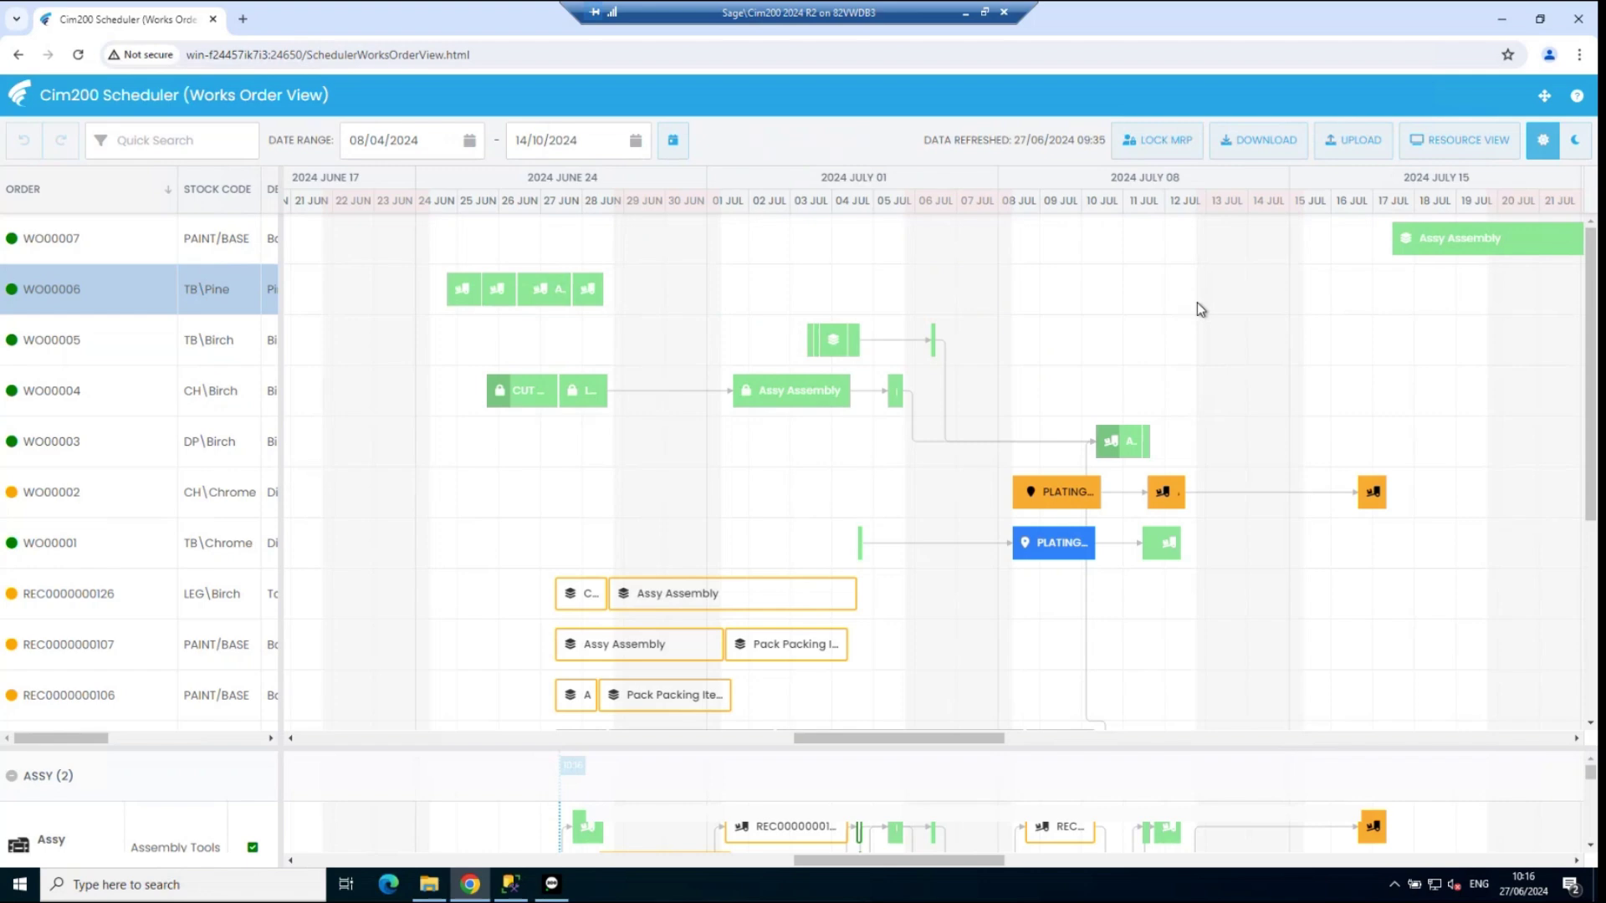
mouse_move(758, 623)
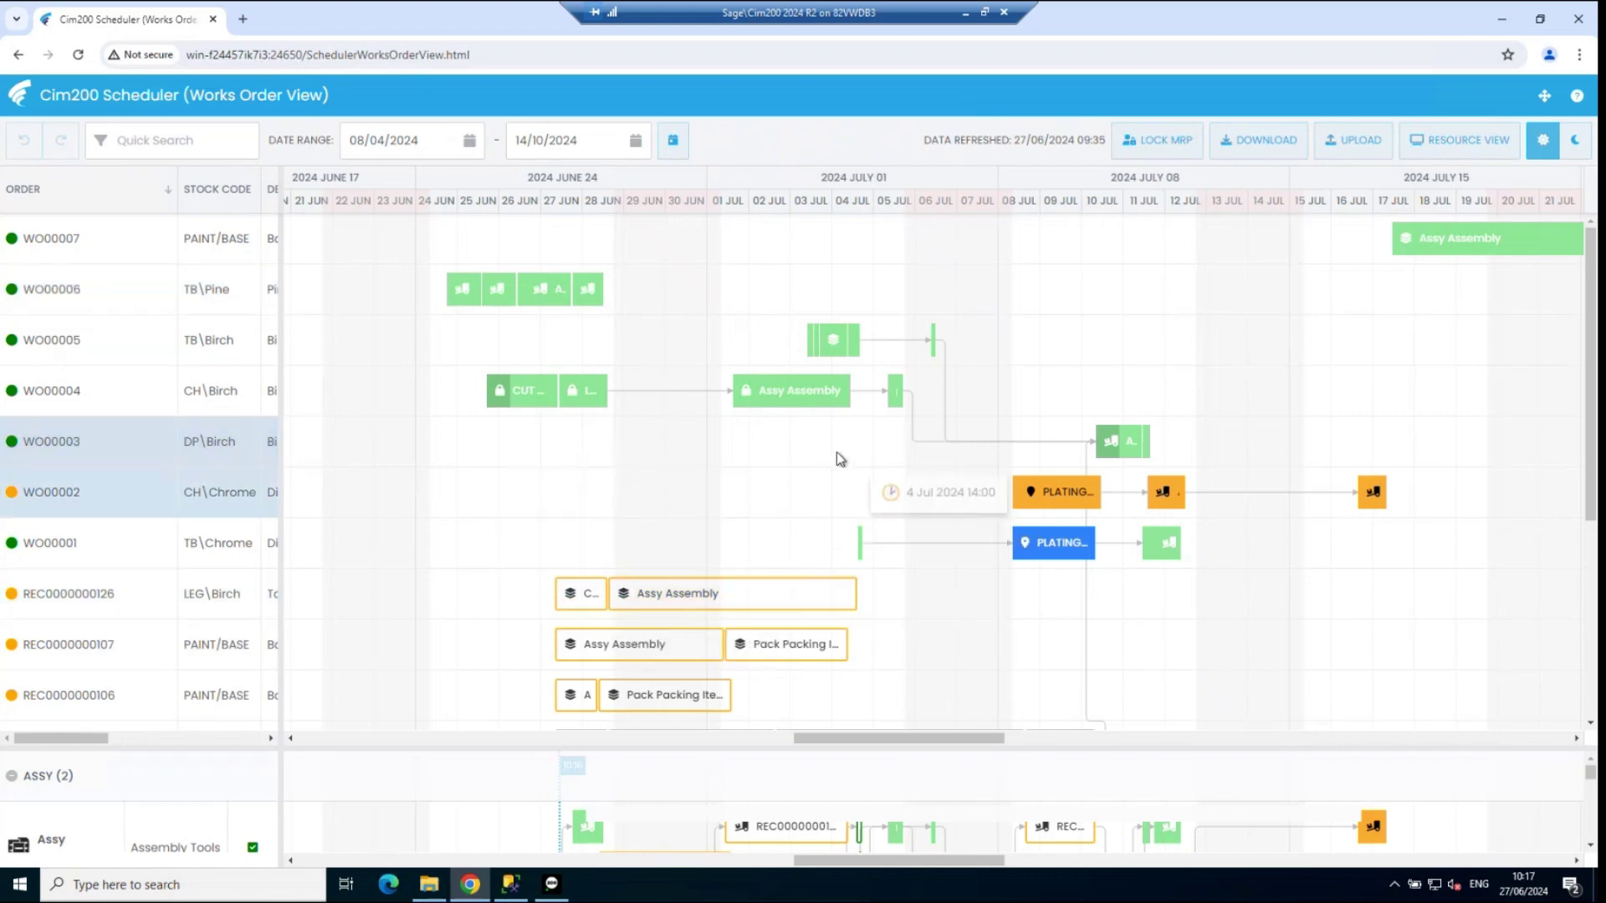
left_click(598, 303)
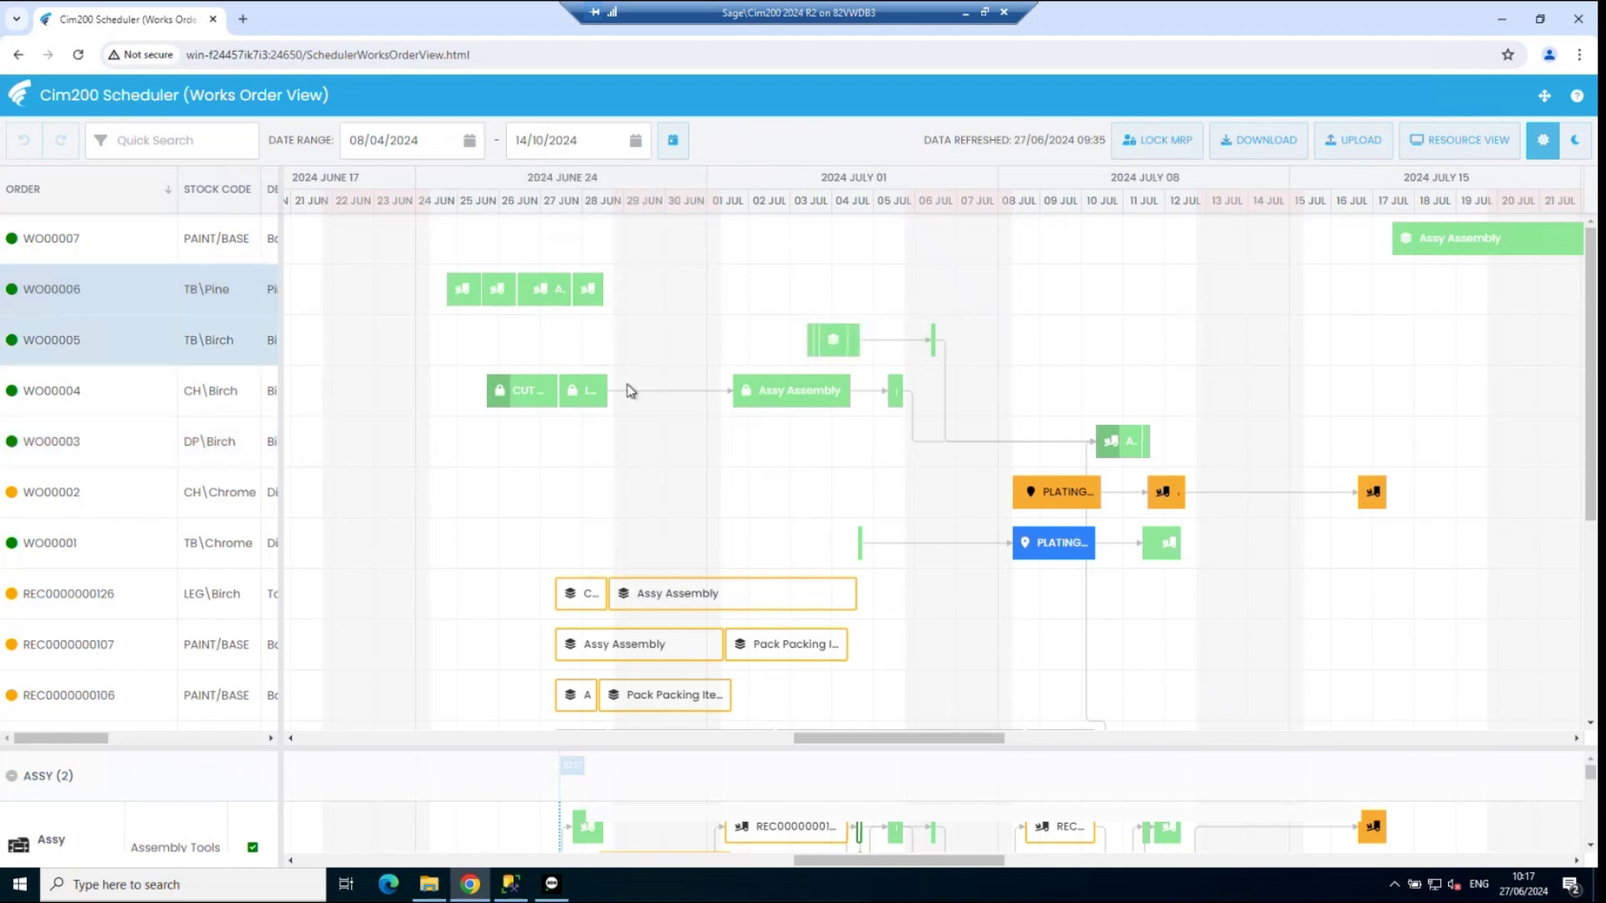
Step: Check the lock options of the CH\Birch works order's Material Cutting operation and highlight the operations linked to it
mouse_move(504, 404)
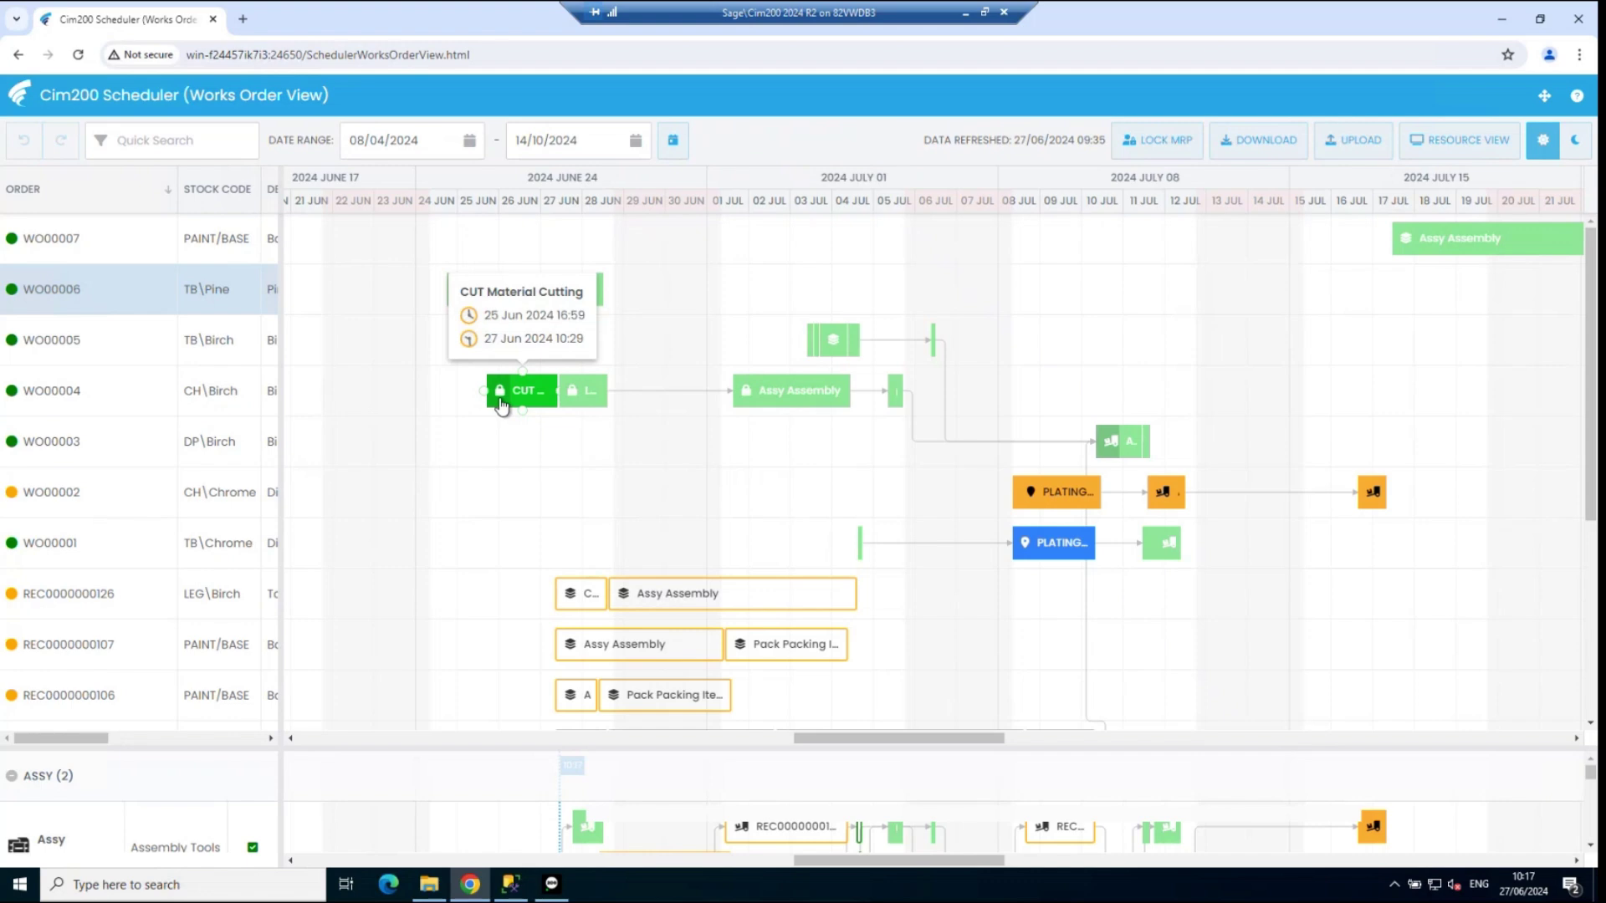
right_click(501, 405)
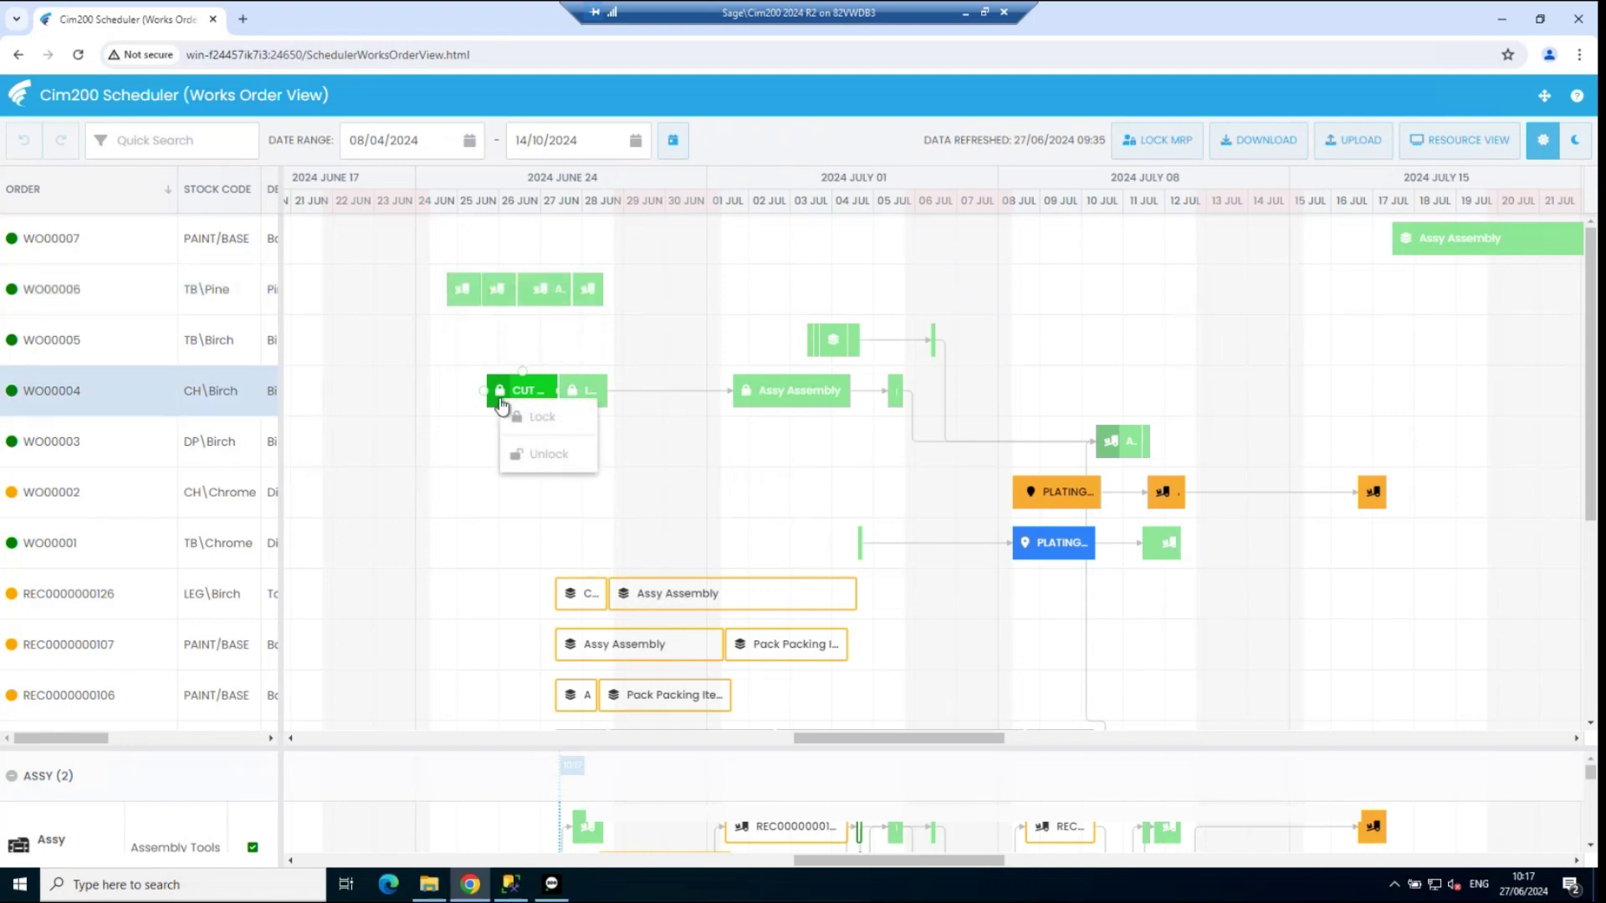
left_click(538, 394)
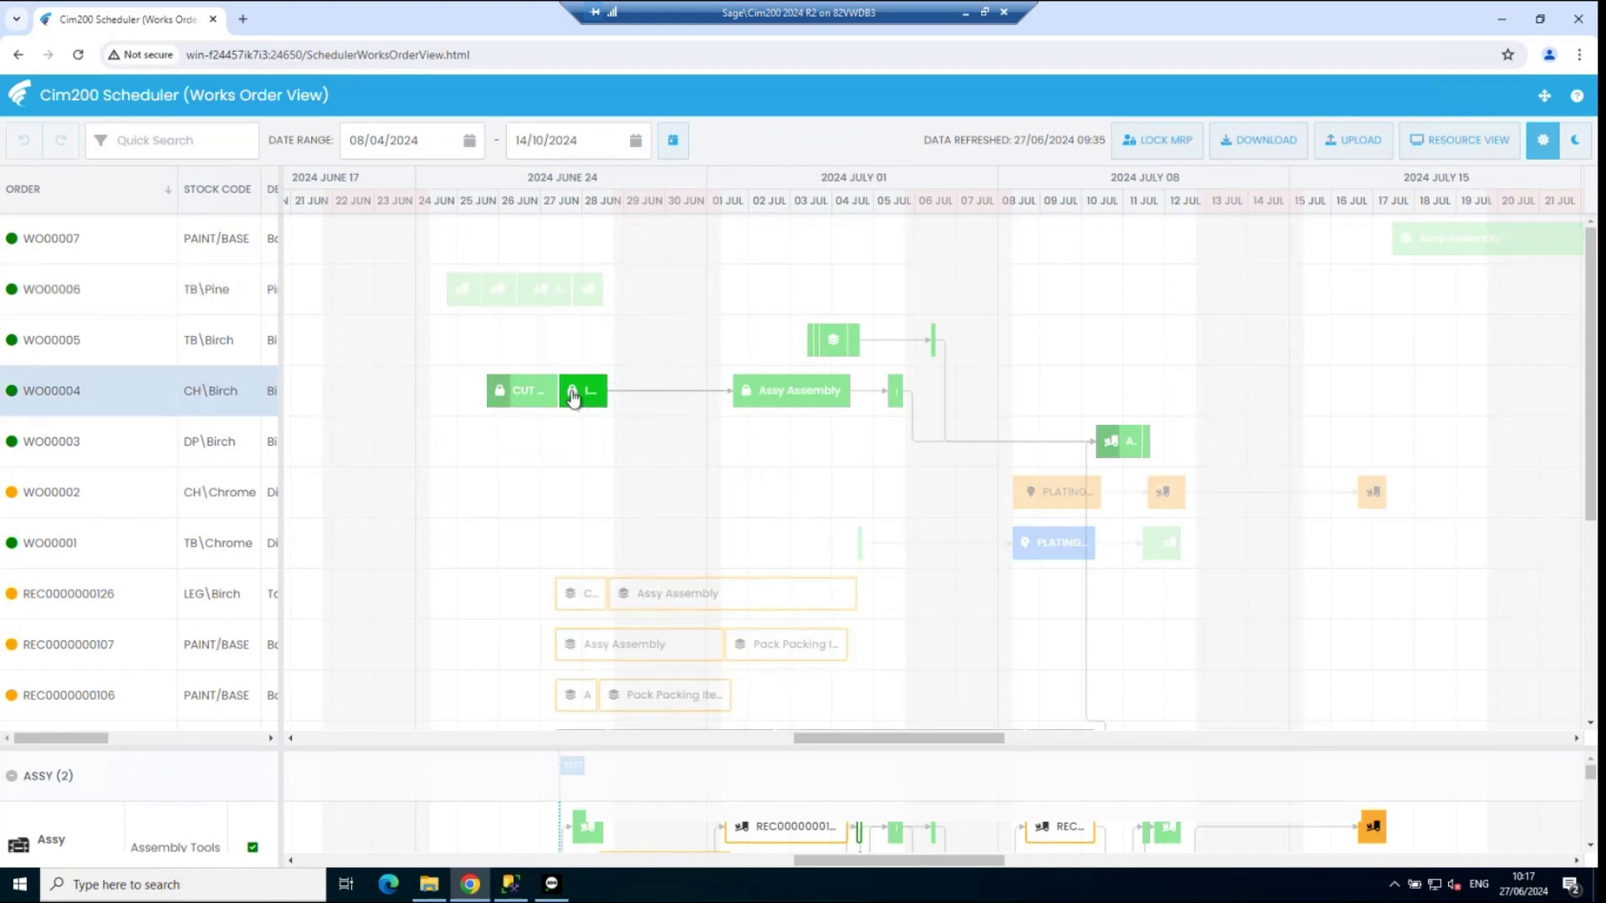
left_click(509, 397)
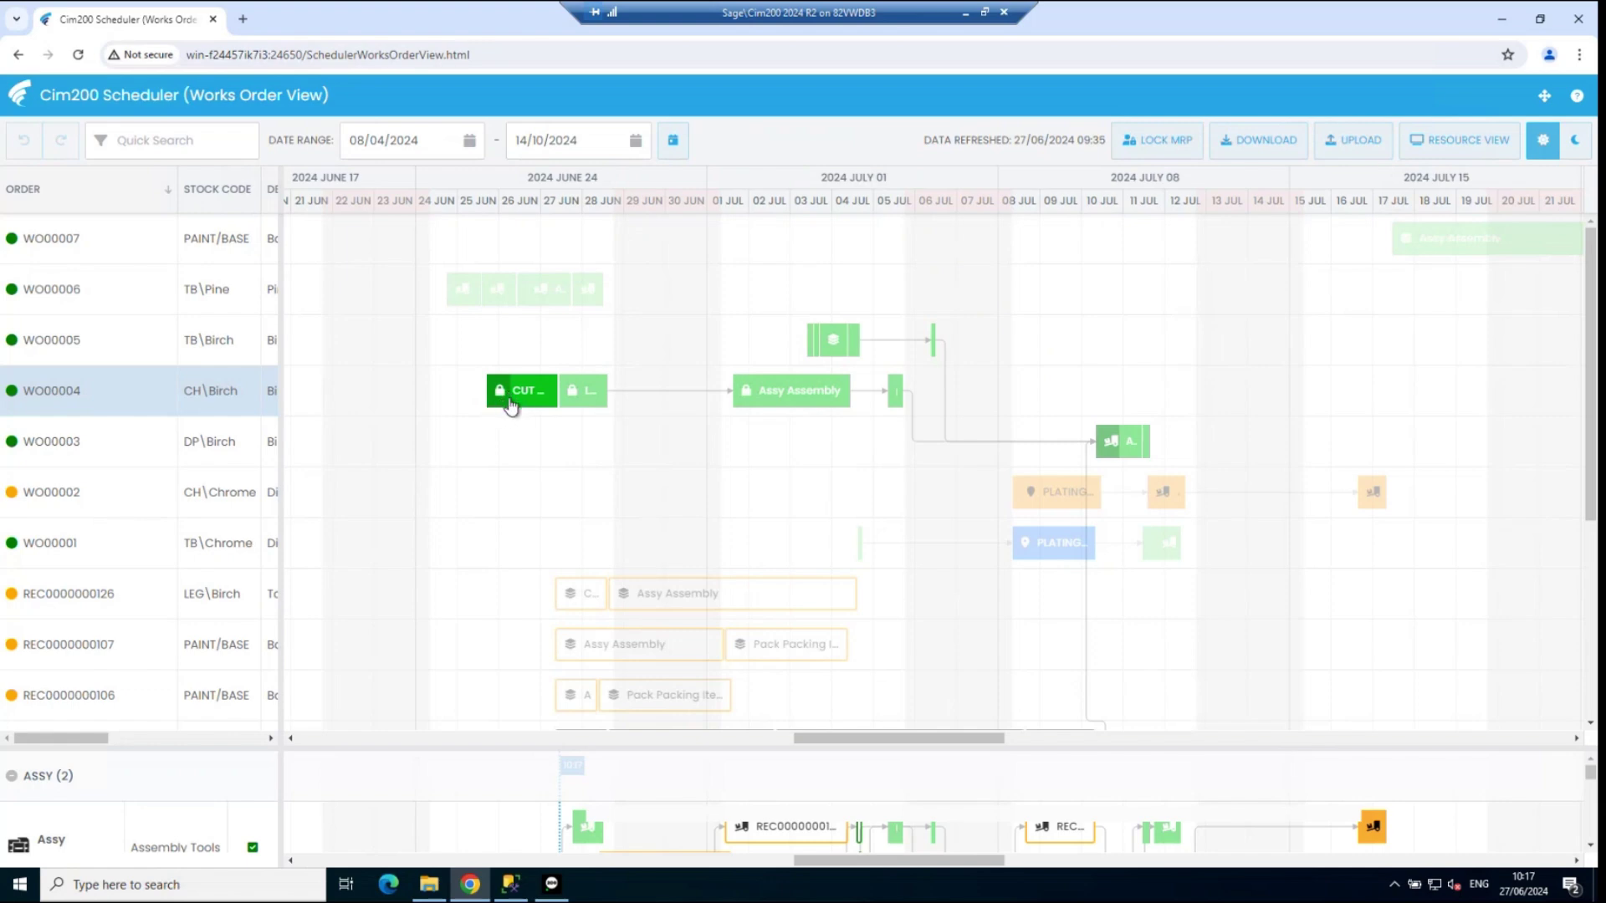
Step: Review the general details, predecessors and successors of the DP\Birch works order's Assy Assembly operation
left_click(1120, 446)
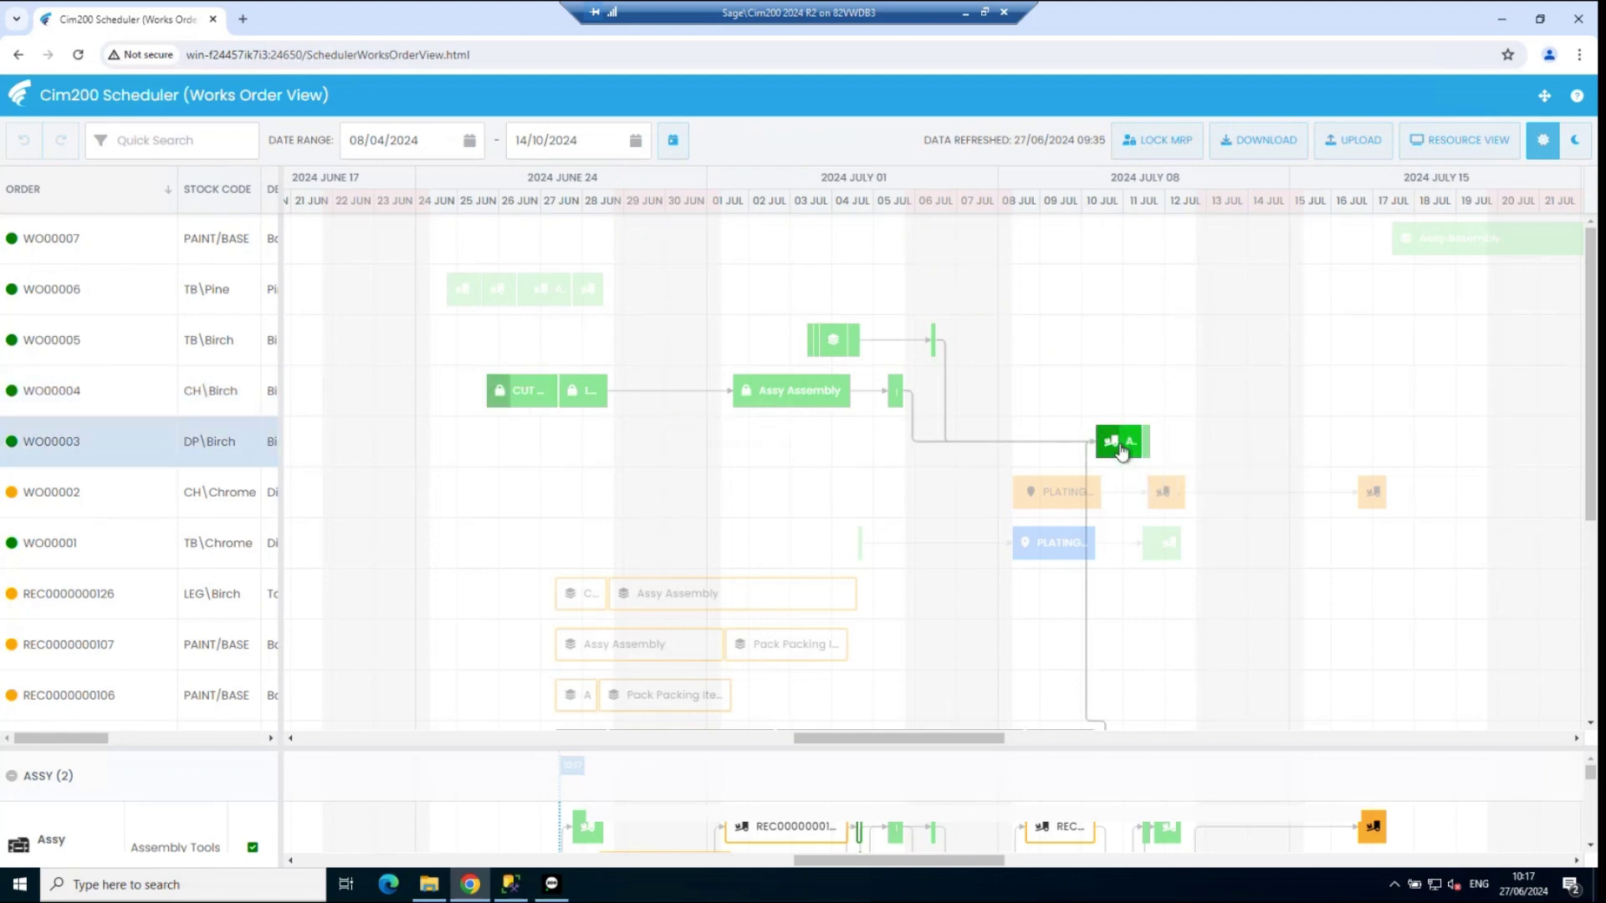
double_click(1121, 448)
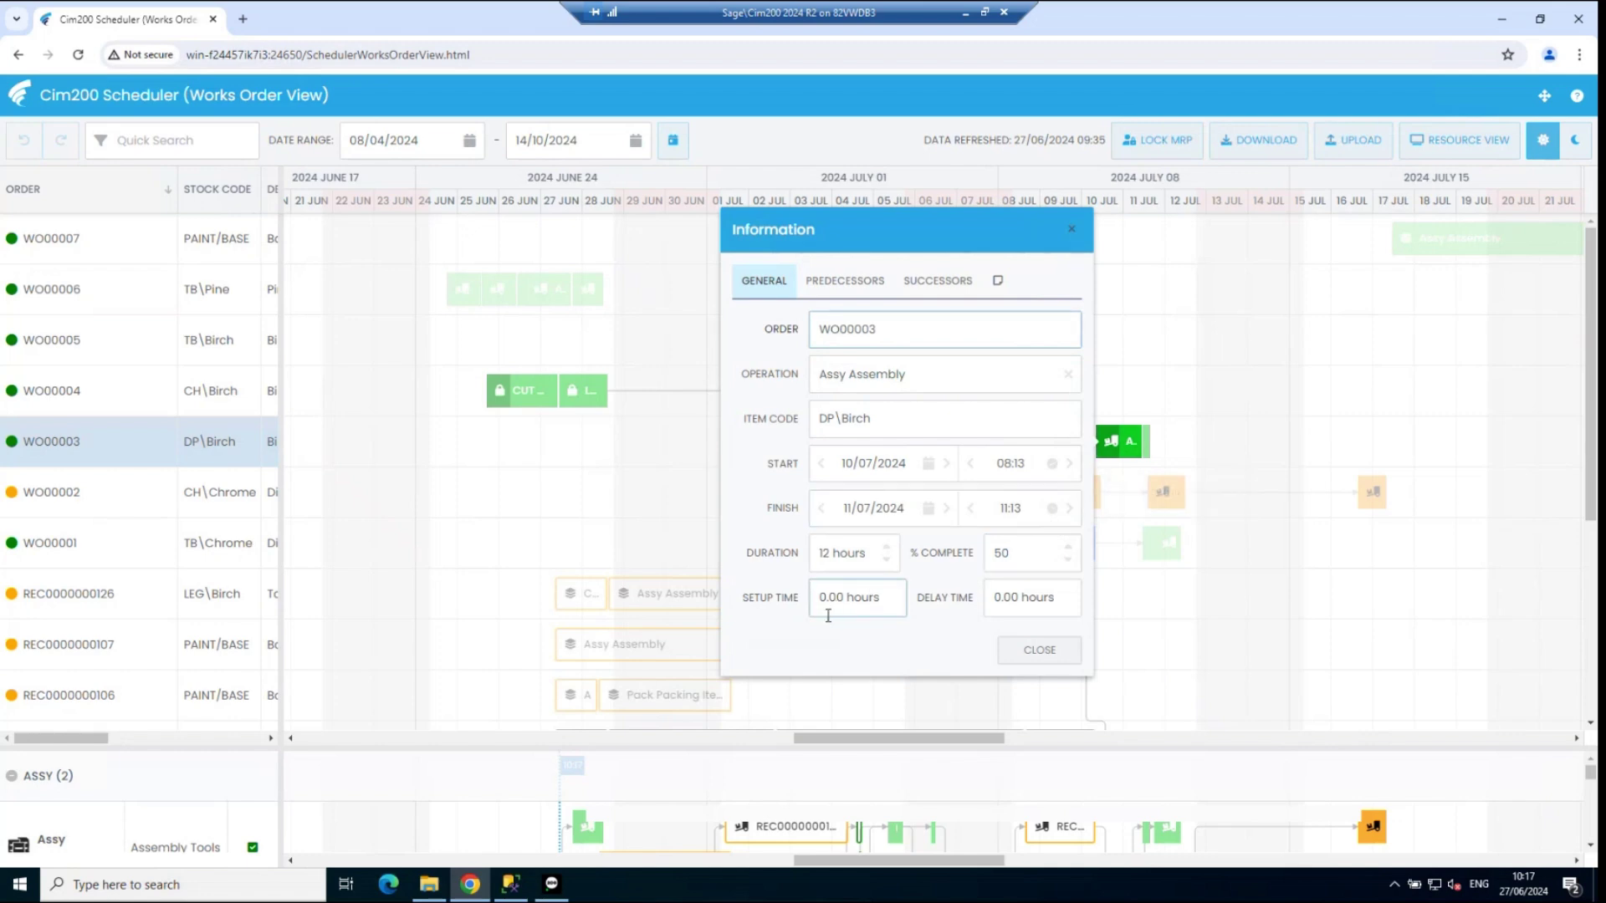
left_click(1022, 548)
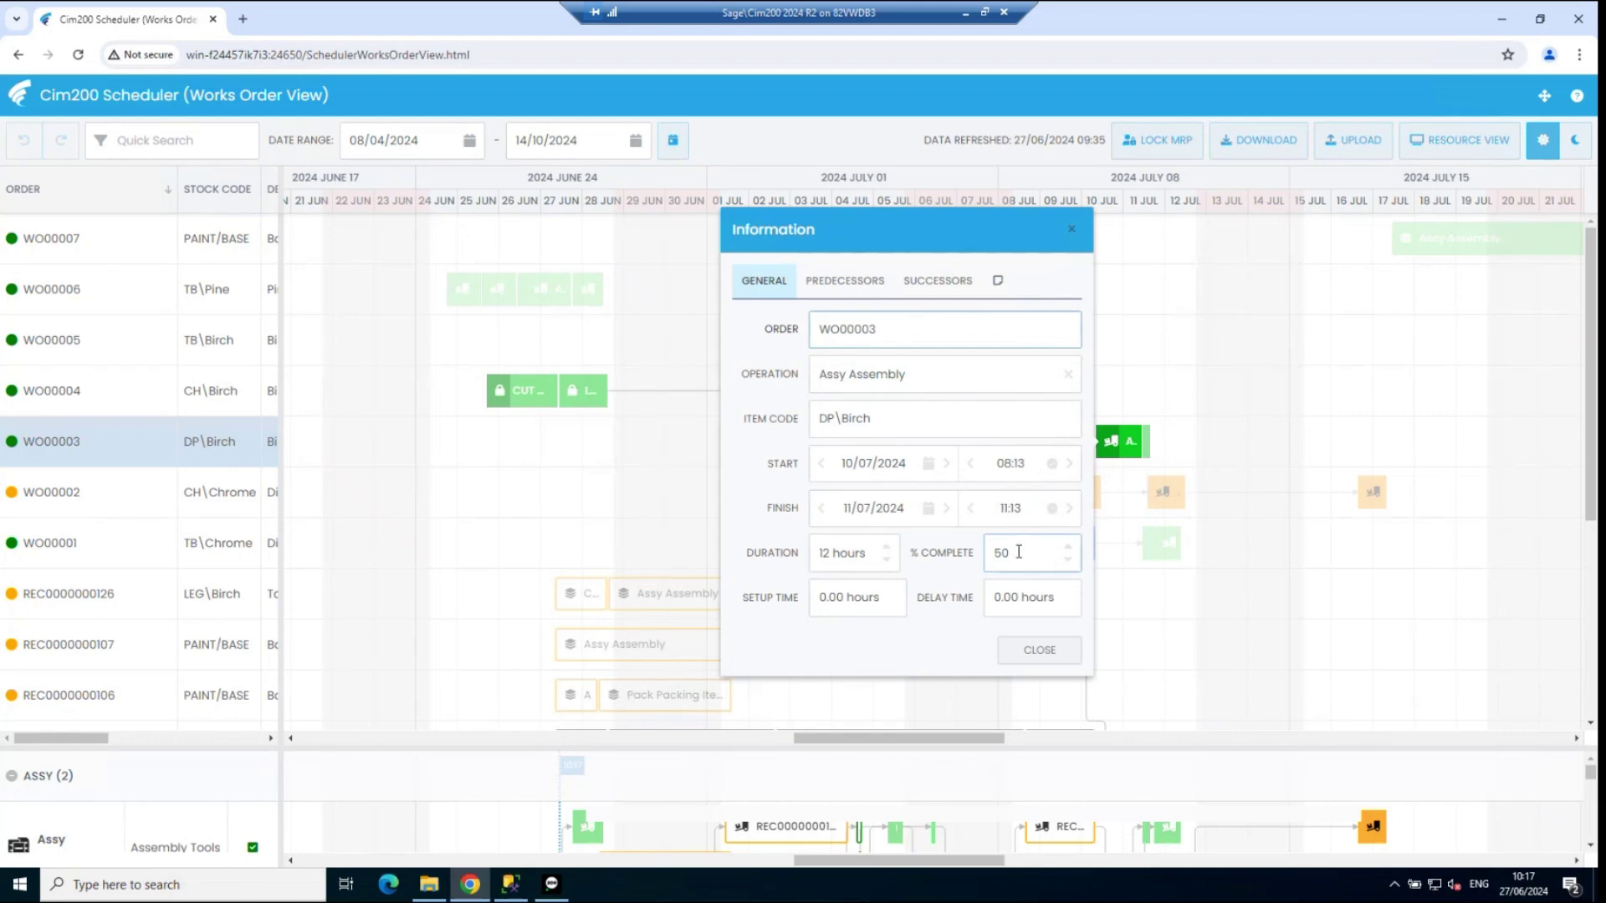
left_click(826, 287)
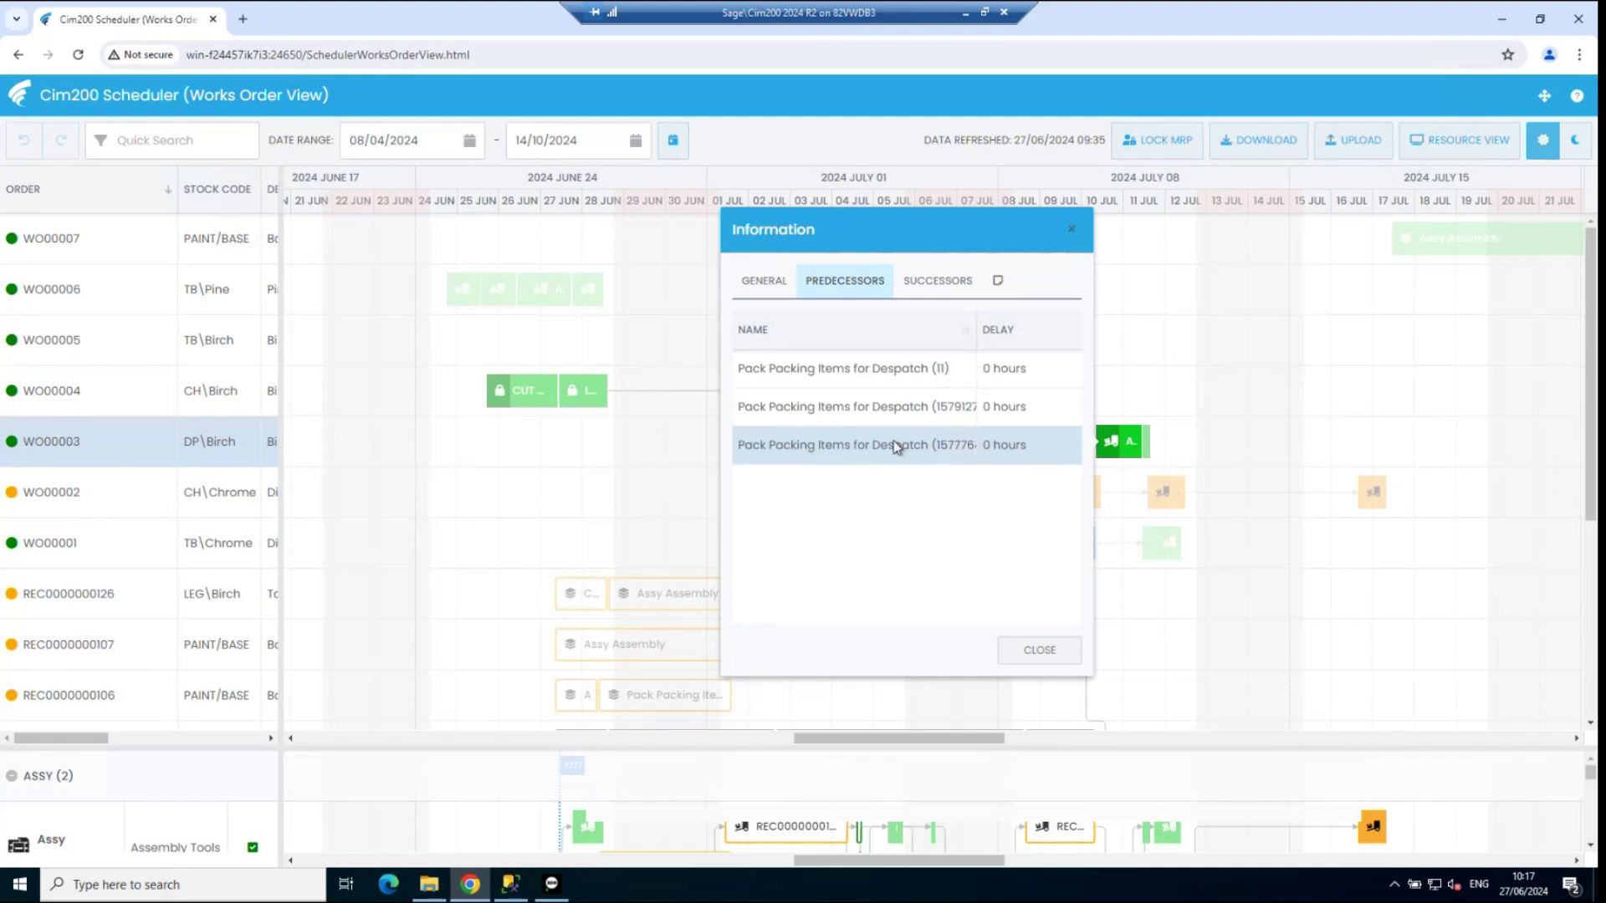
left_click(932, 291)
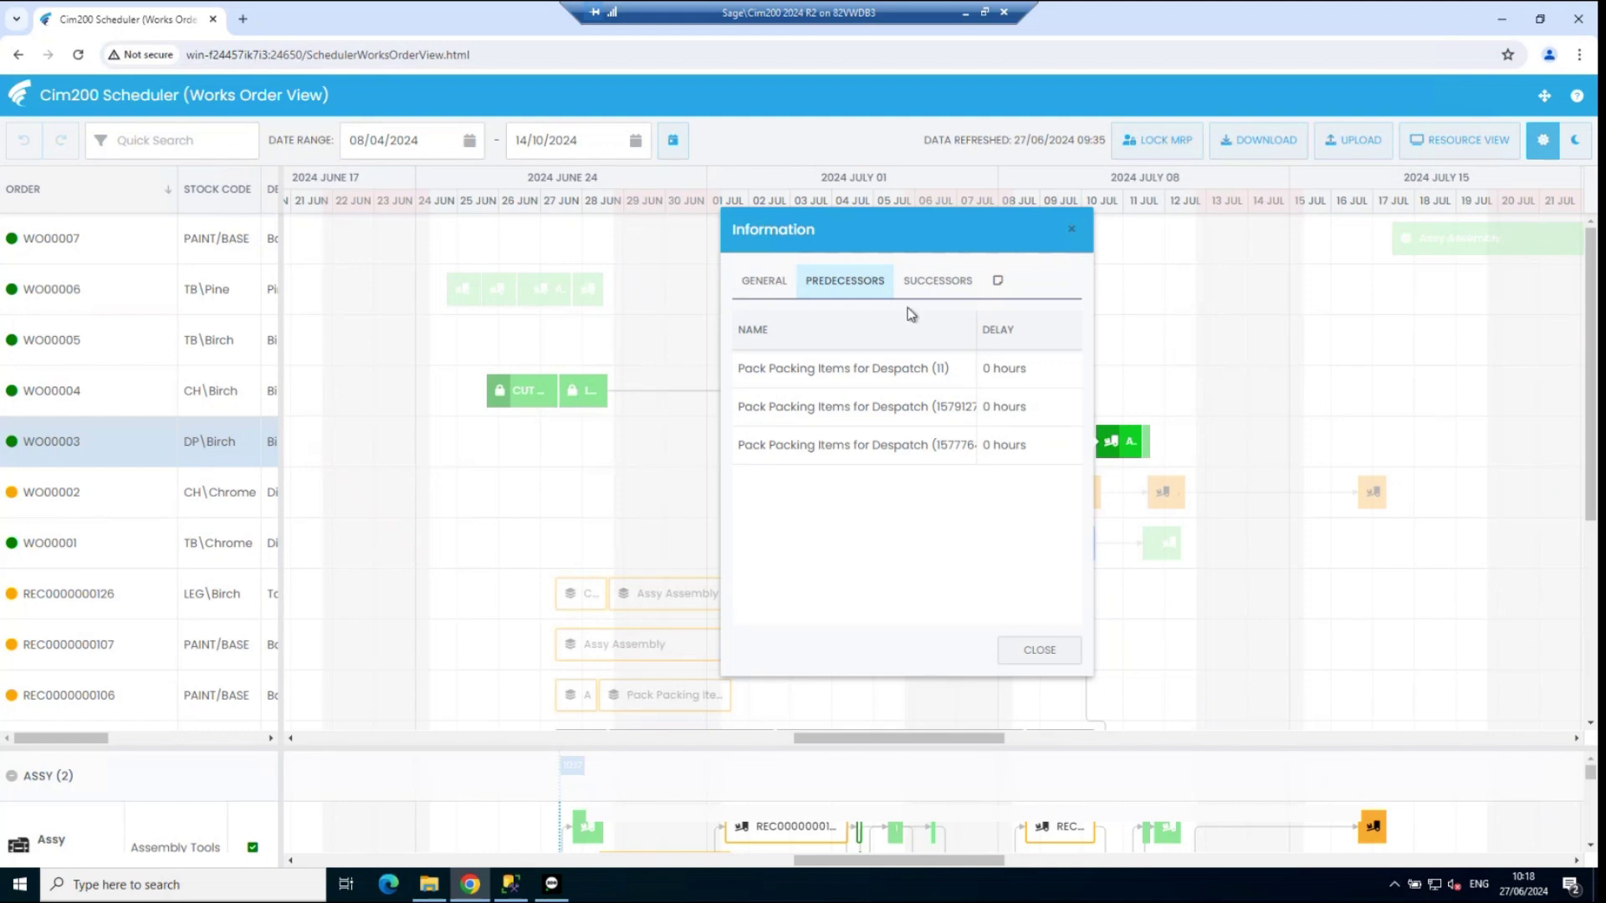
left_click(932, 280)
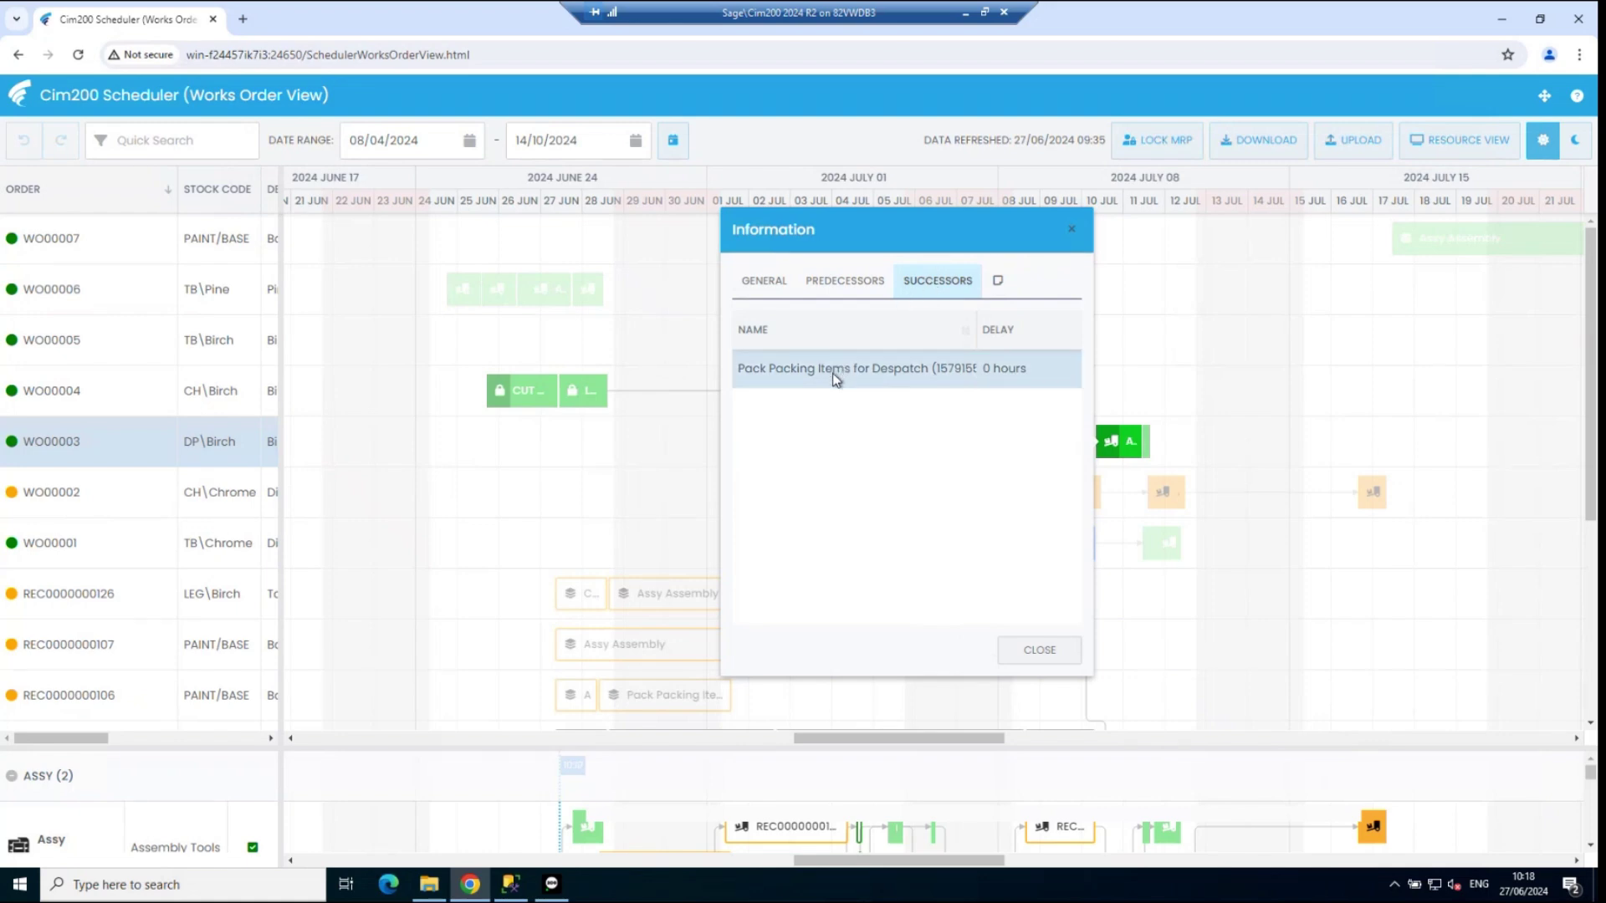
left_click(1057, 655)
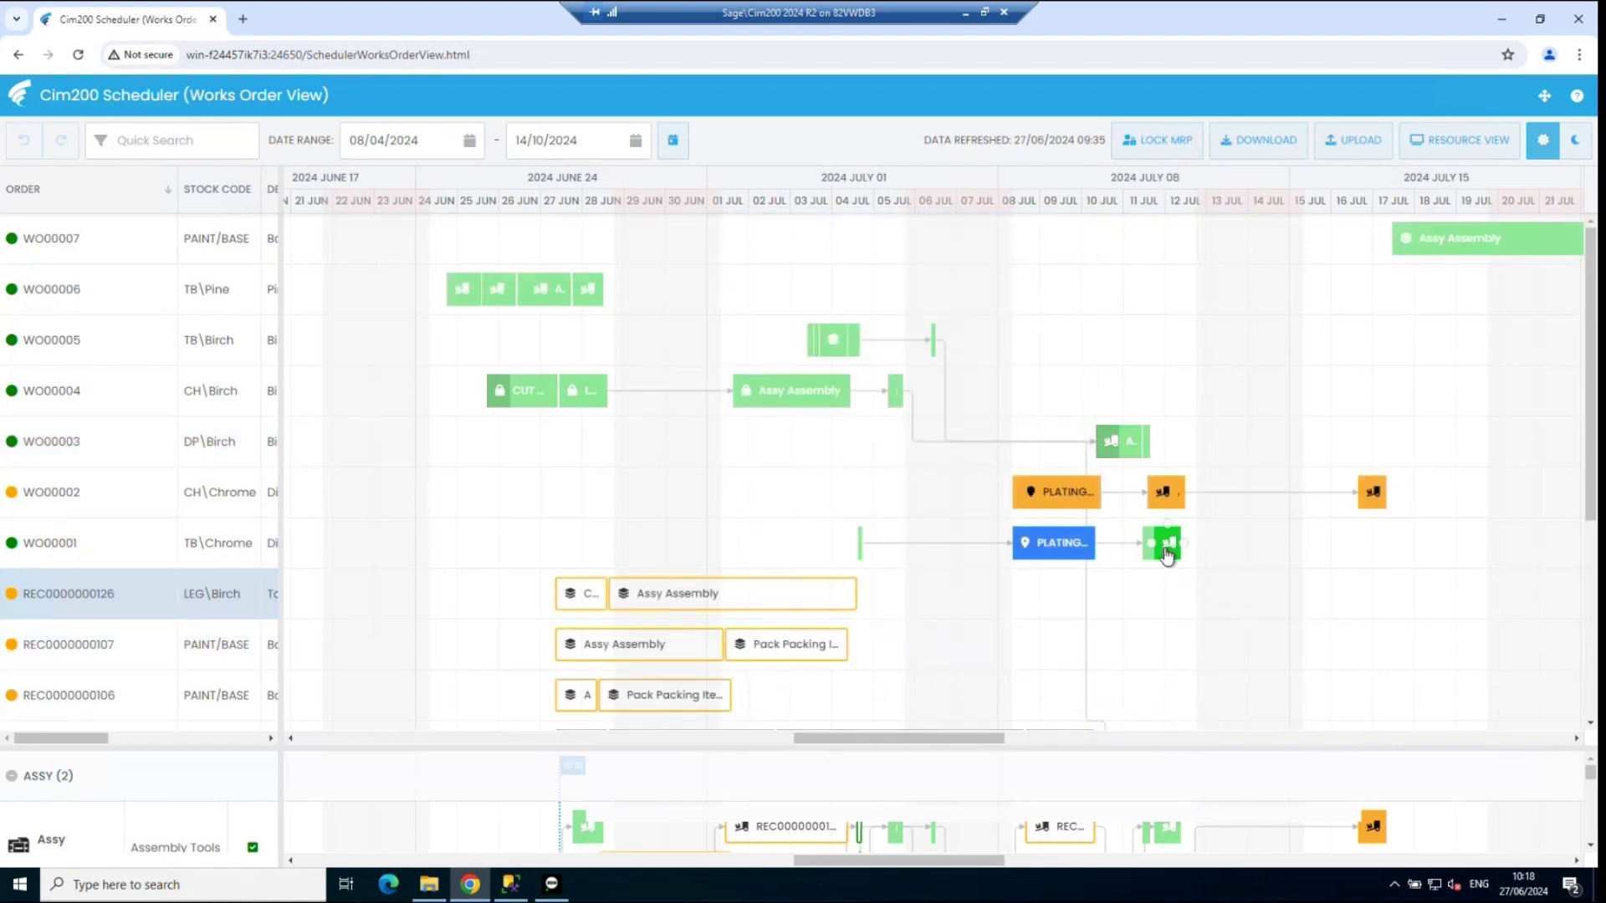
Step: Trace the dependency links feeding the DP\Birch assembly from the TB\Birch works order and the CH\Birch recommendation's packing operation
scroll(1165, 545, "down", 1)
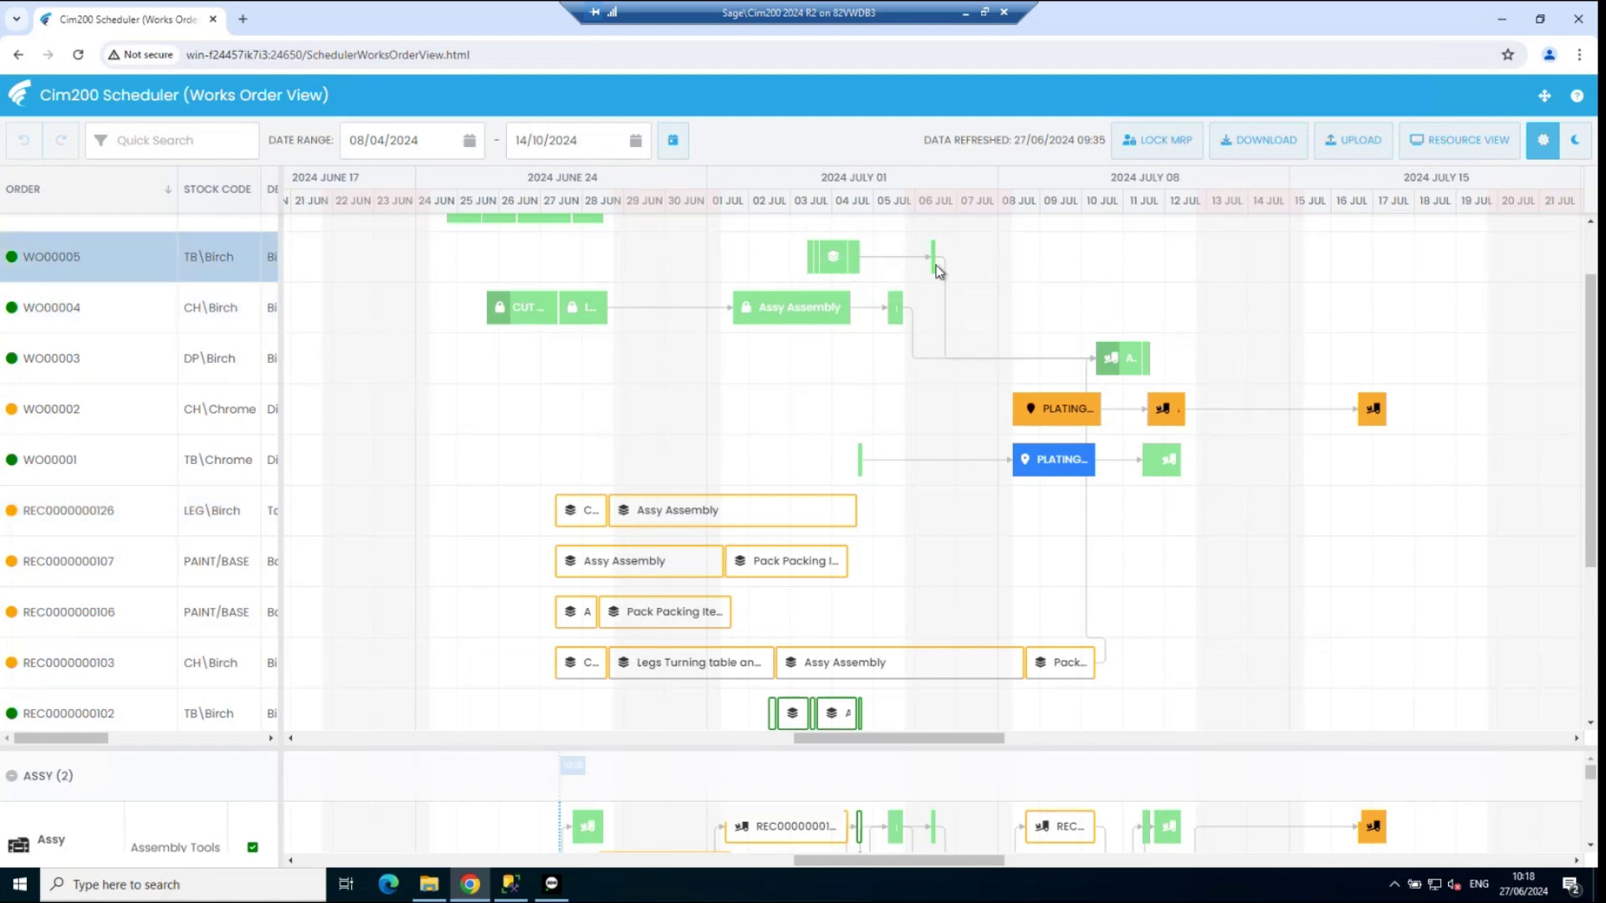
mouse_move(1108, 368)
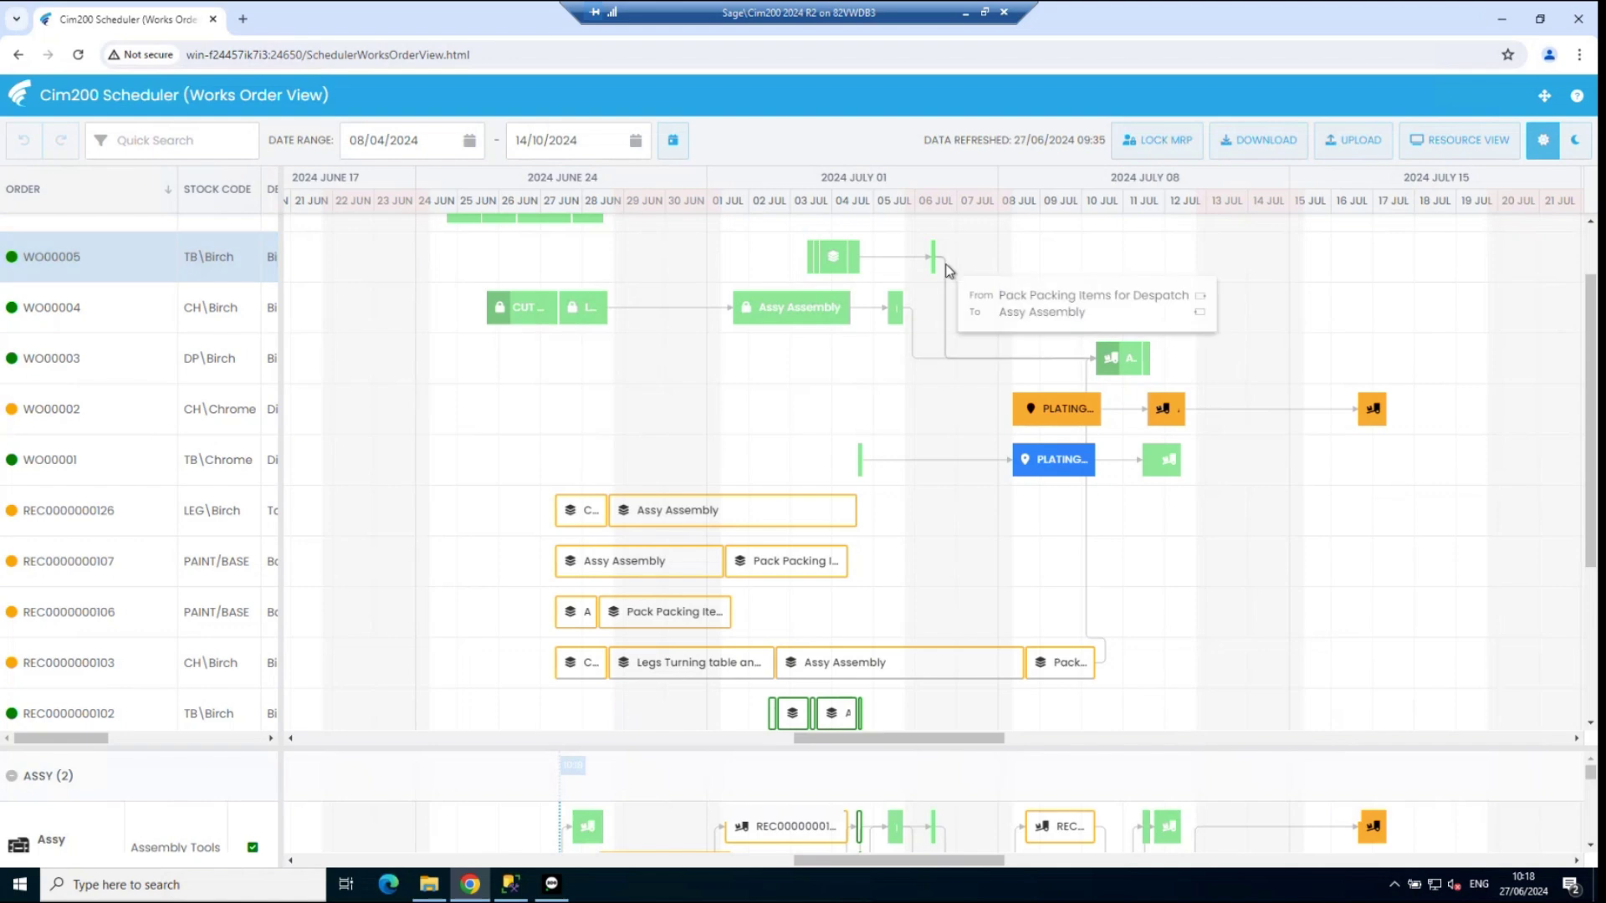
left_click(958, 312)
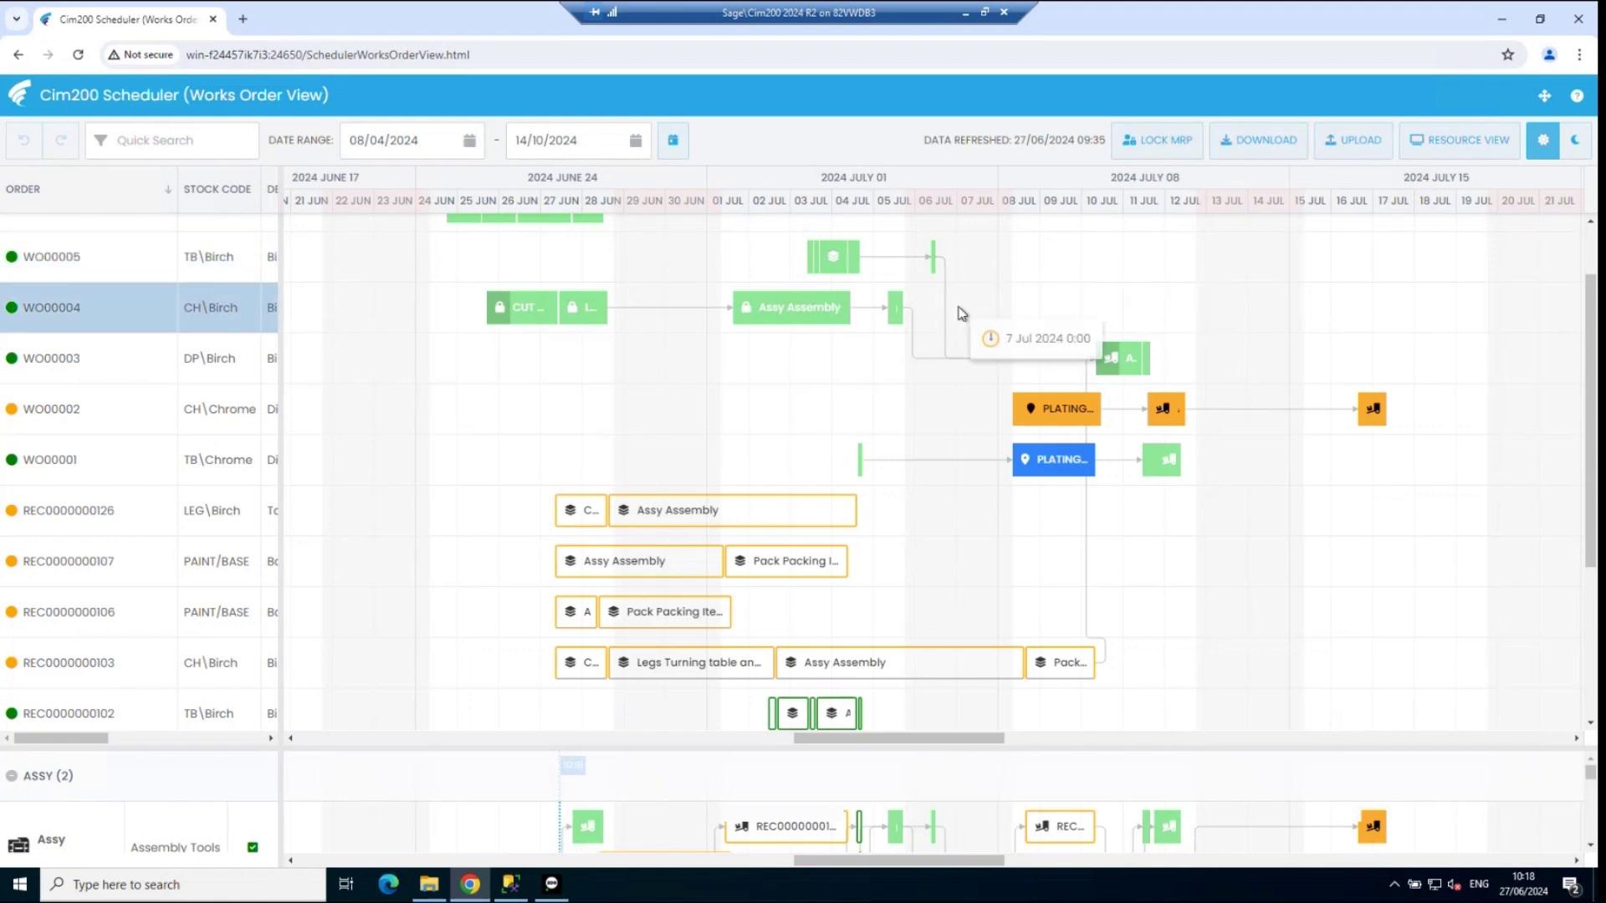
mouse_move(1065, 669)
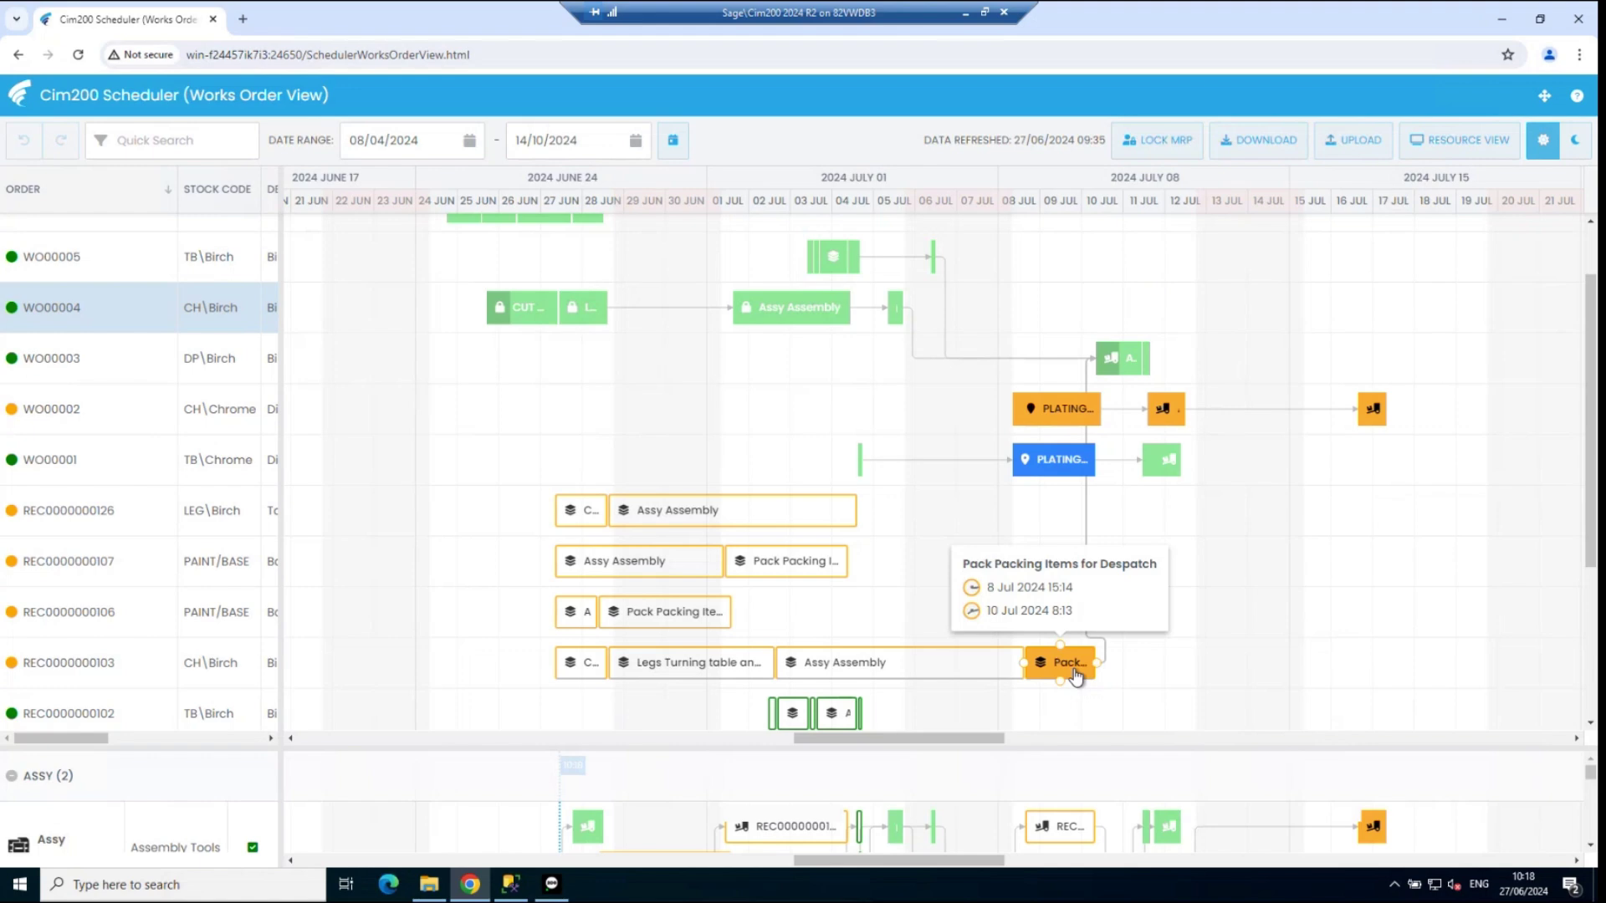
left_click(1075, 673)
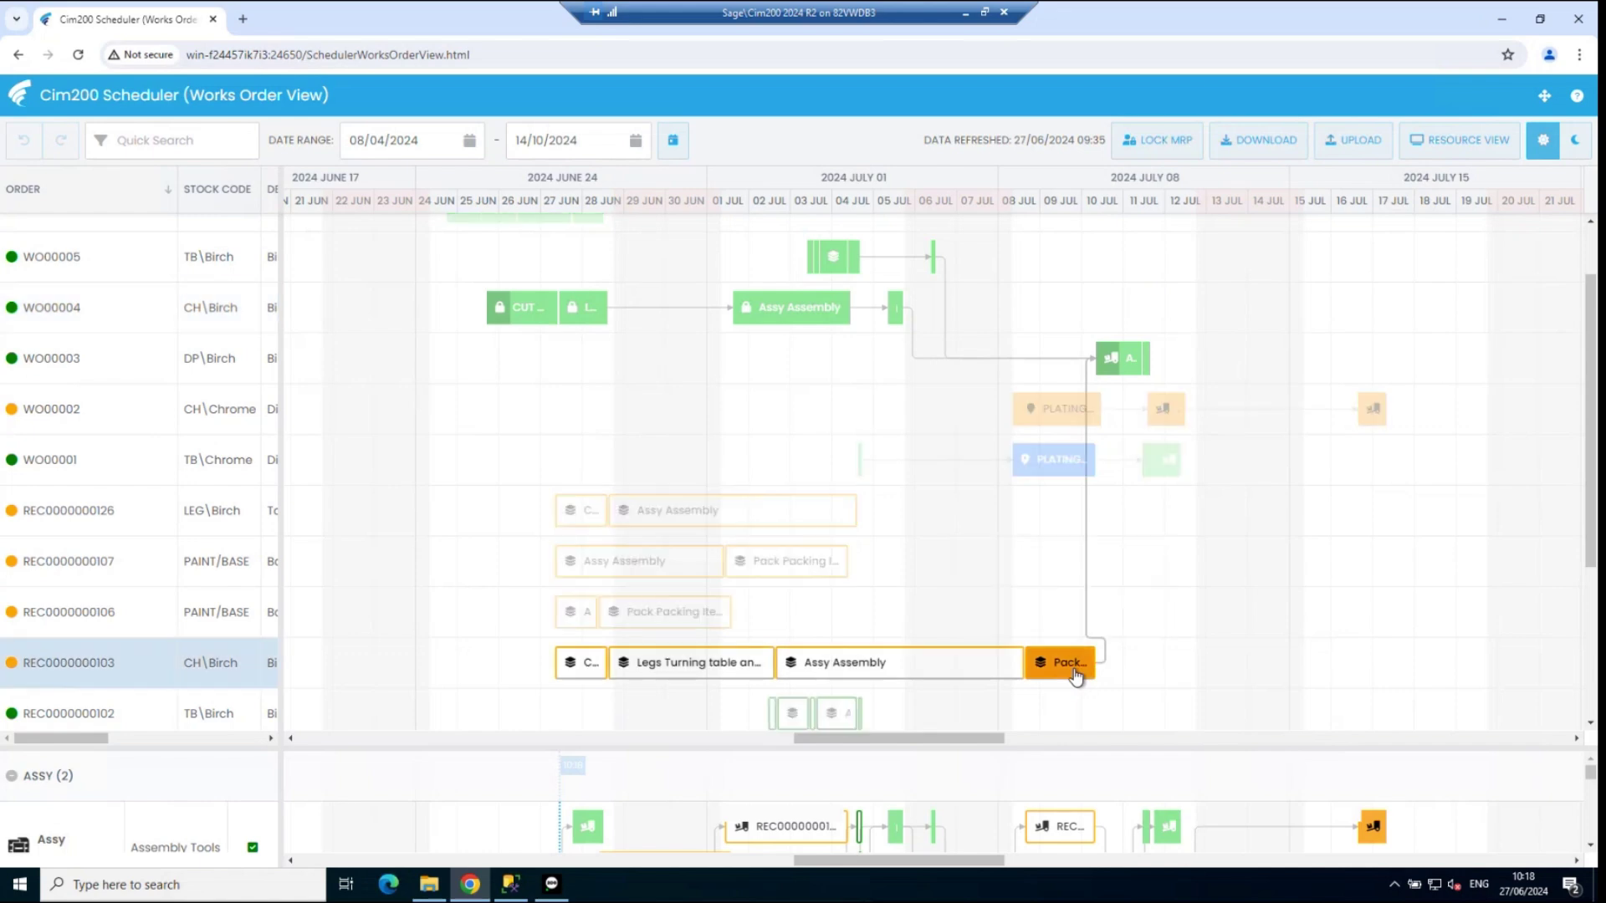
left_click(1126, 360)
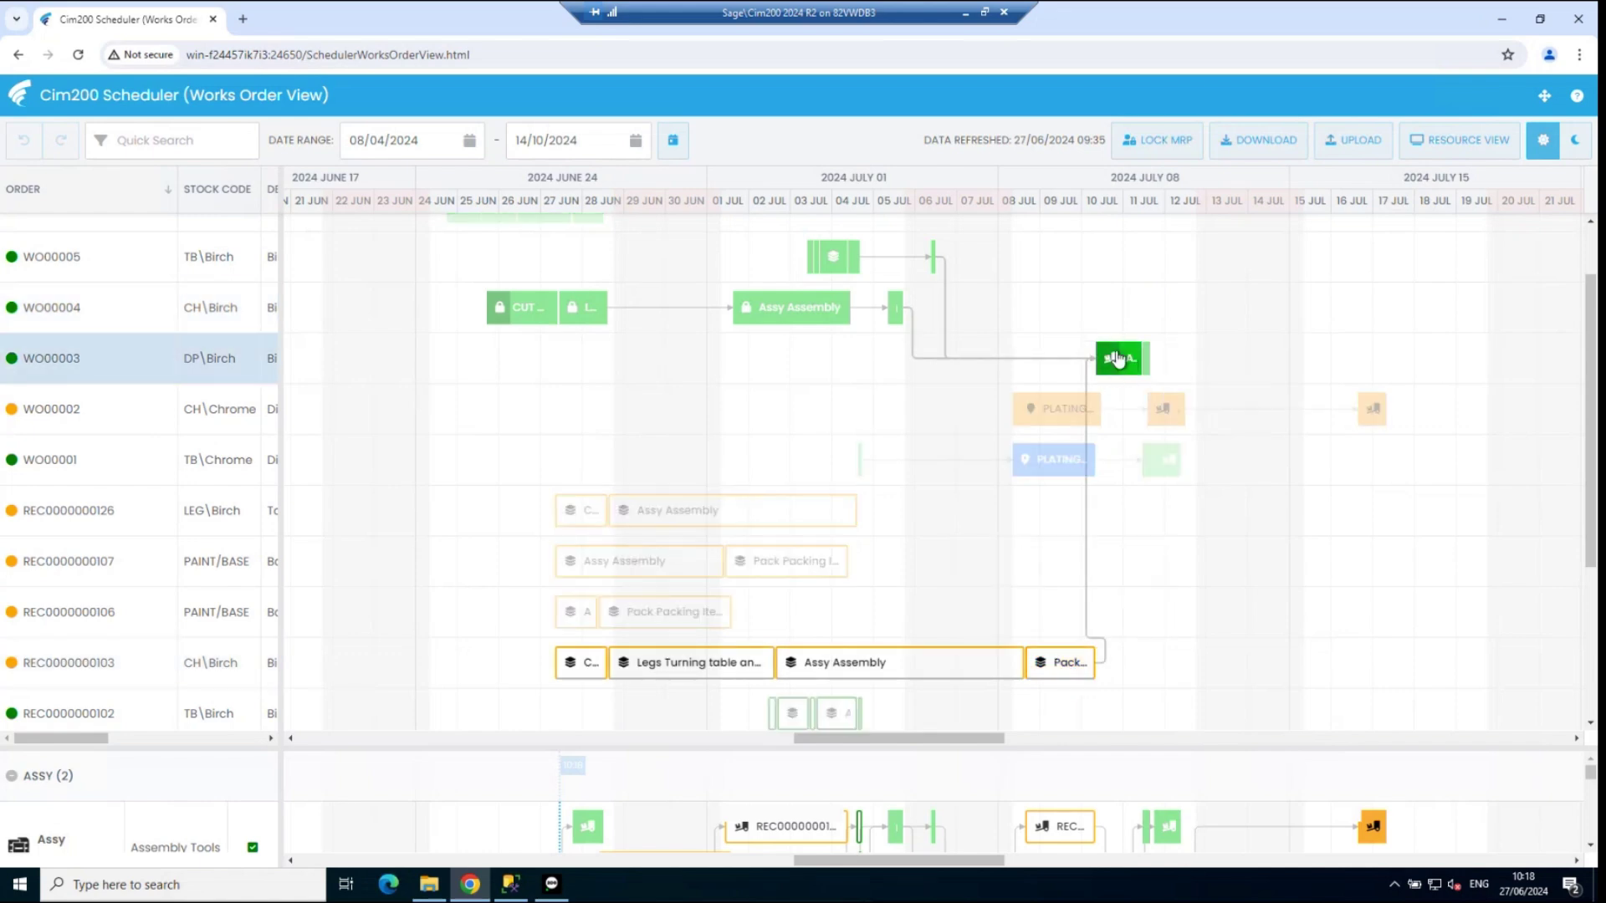
left_click(1125, 518)
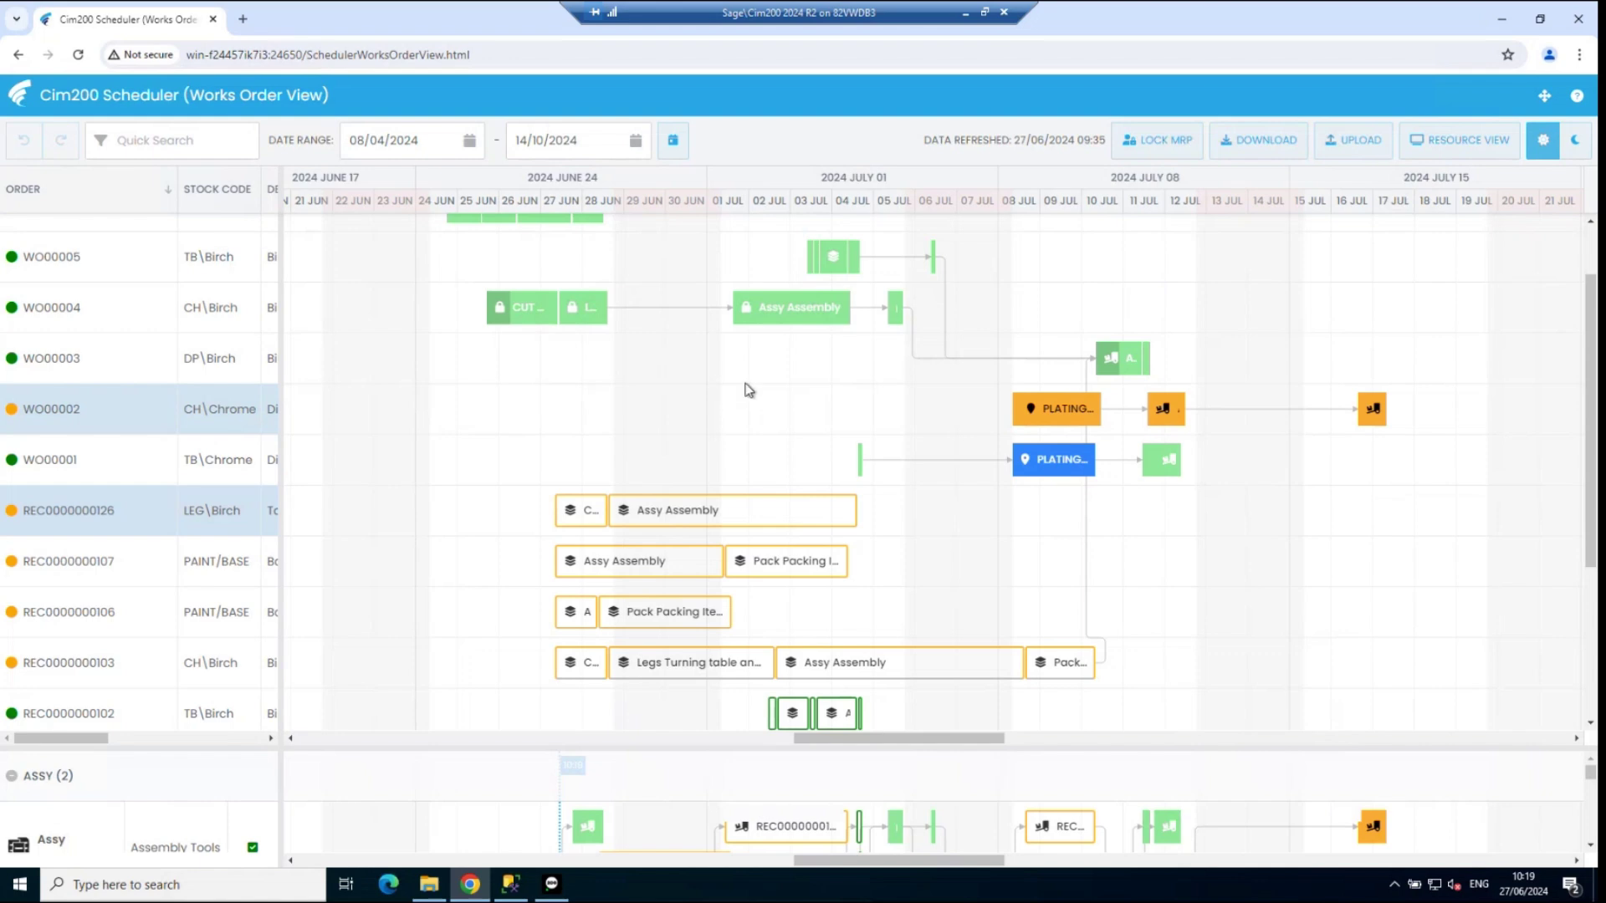
Step: Reschedule the TB\Birch works order's Pack Packing Items for Despatch operation to start on 13 July 2024 at 11:00
left_click(933, 266)
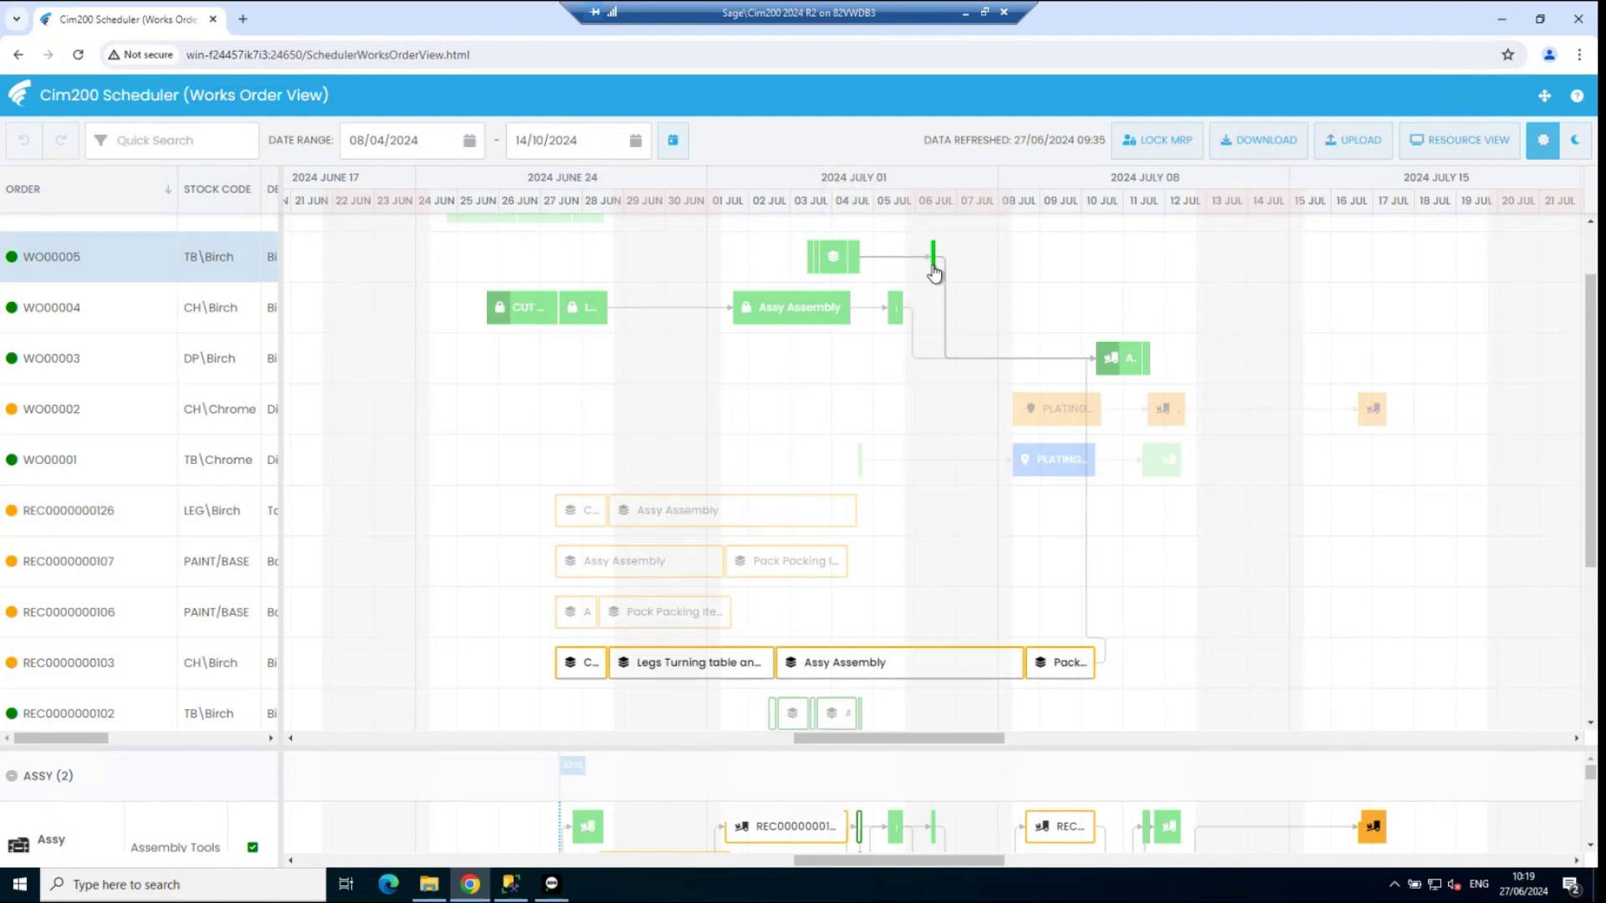
scroll(934, 271, "up", 2)
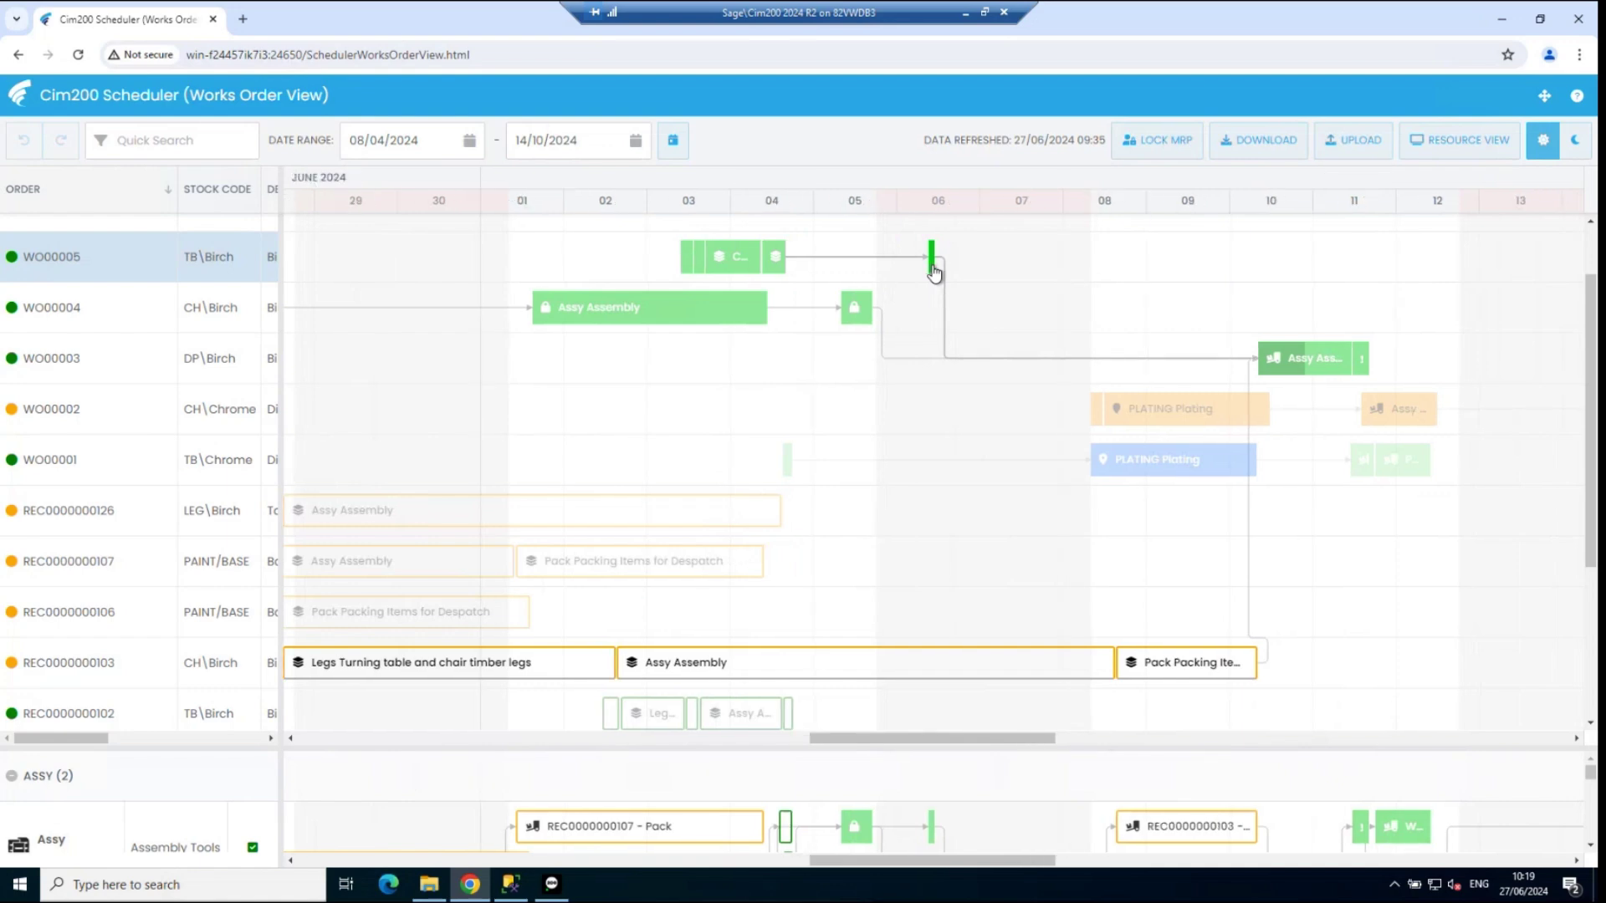
left_click_drag(966, 735, 1035, 737)
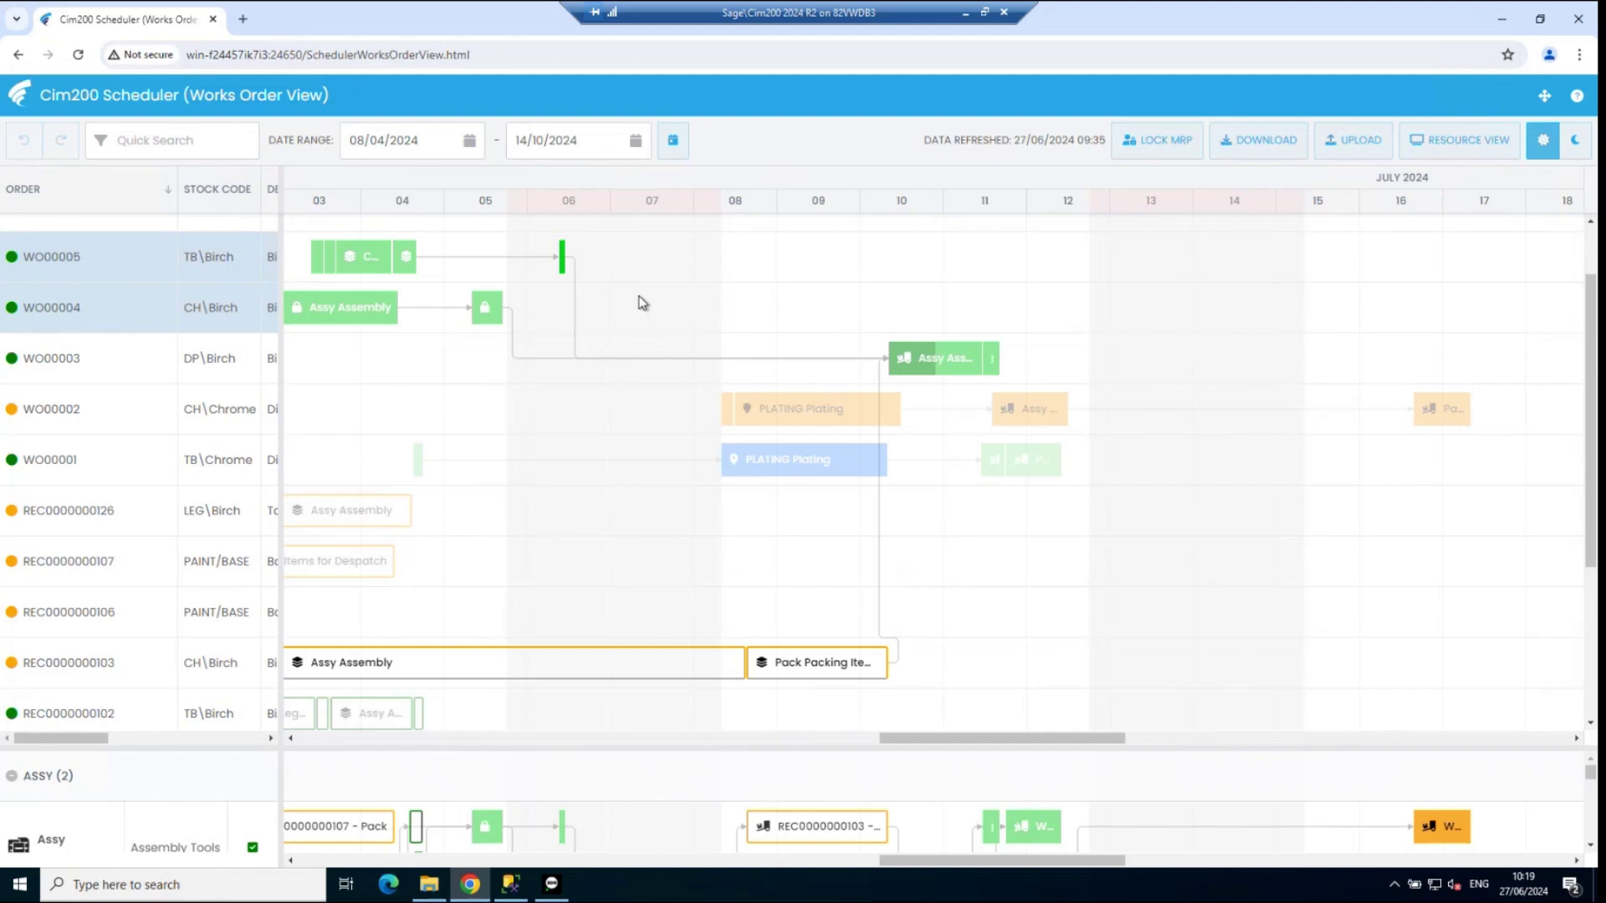
mouse_move(567, 267)
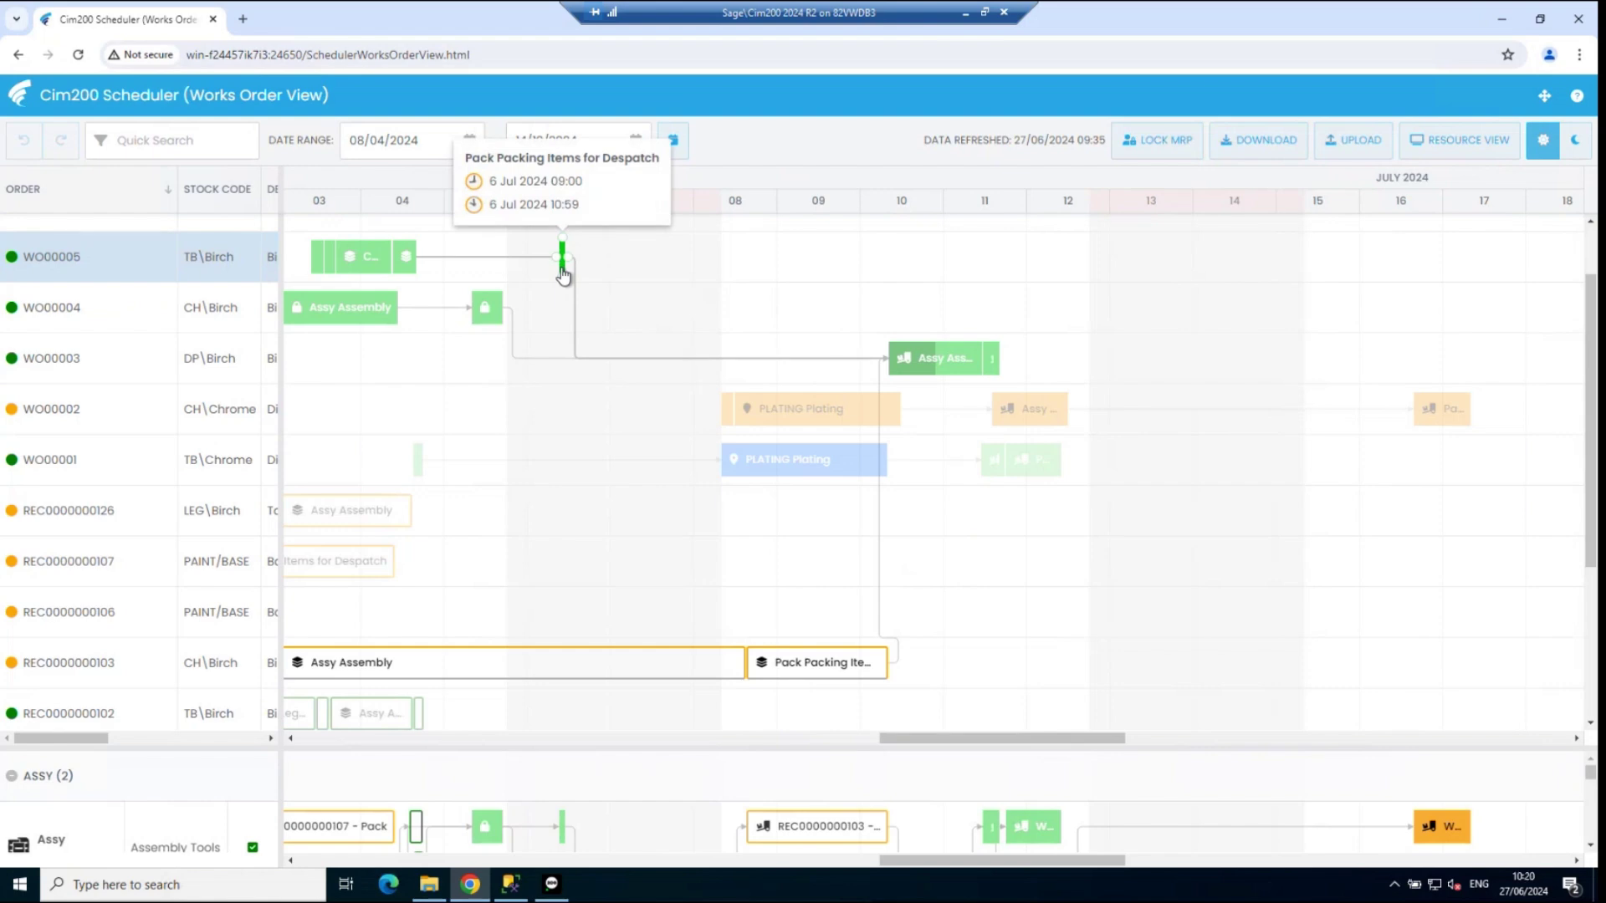
mouse_move(562, 273)
left_mouse_down()
mouse_move(597, 273)
mouse_move(575, 276)
left_mouse_up()
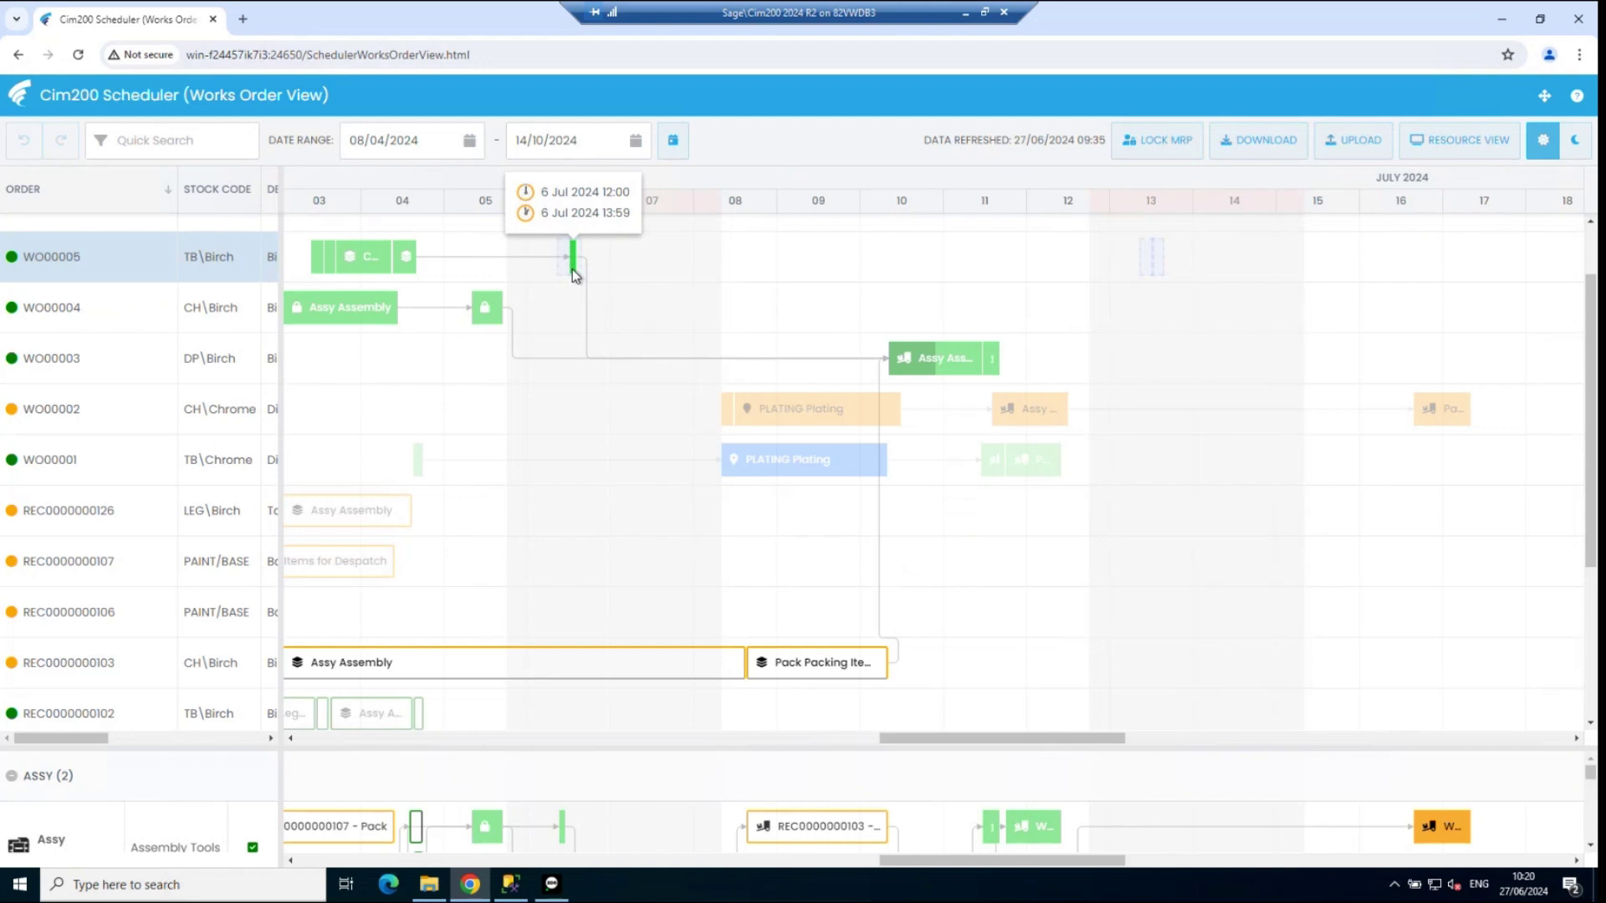
left_click_drag(575, 276, 1154, 282)
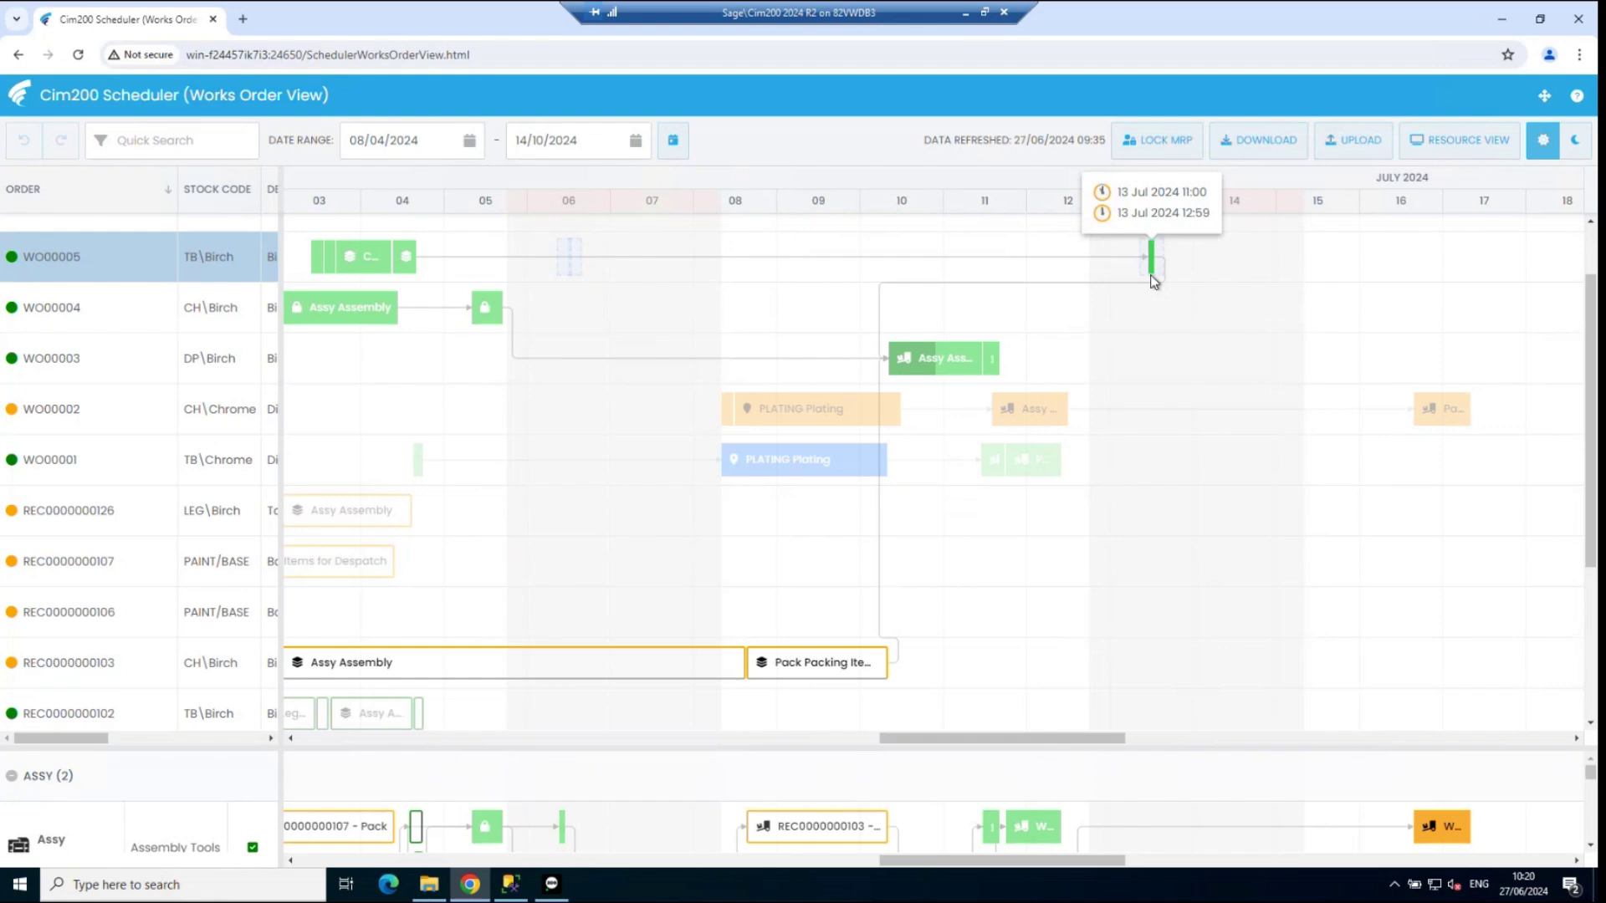
left_click_drag(1153, 281, 1154, 282)
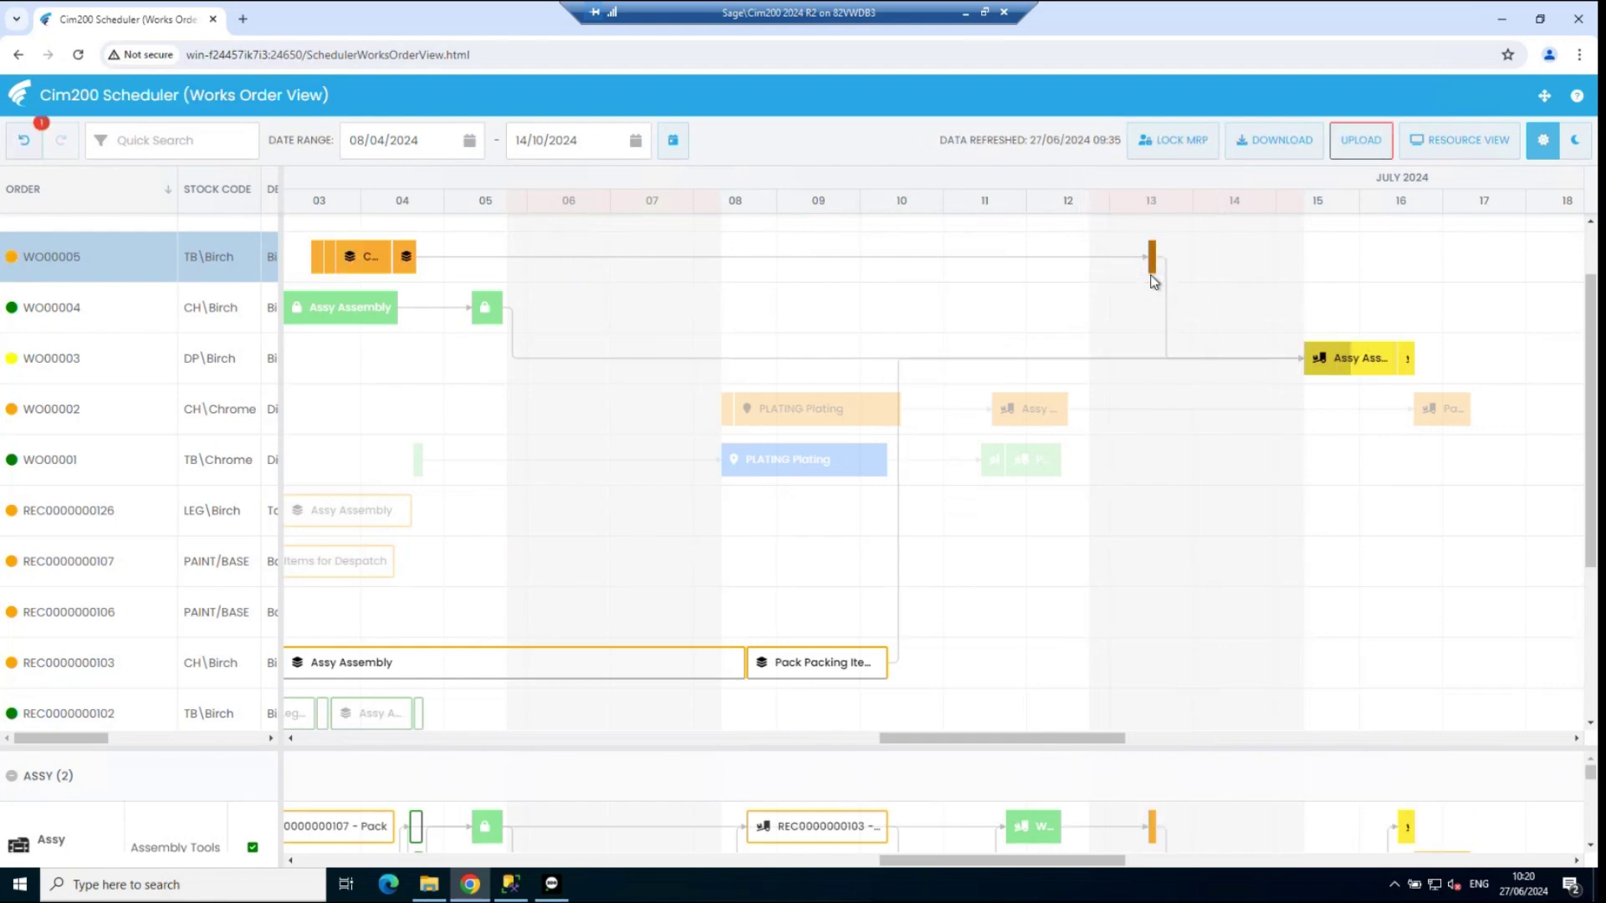
Step: Examine the rescheduled DP\Birch Assy Assembly operation and the TB\Chrome works order's Plating operation
mouse_move(1356, 367)
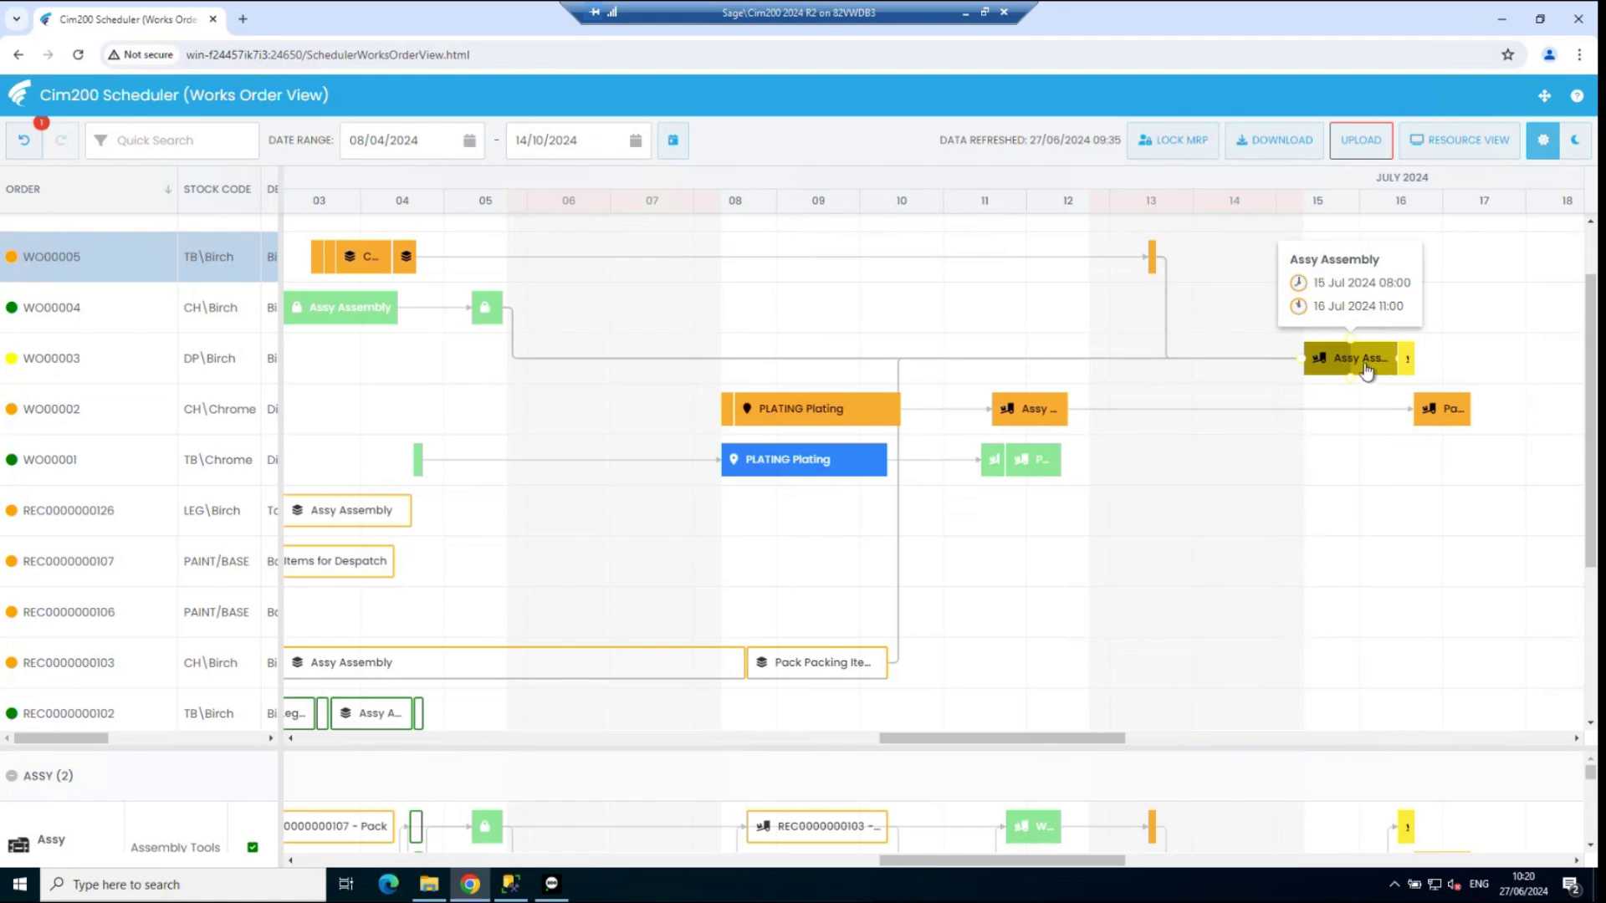
mouse_move(1440, 408)
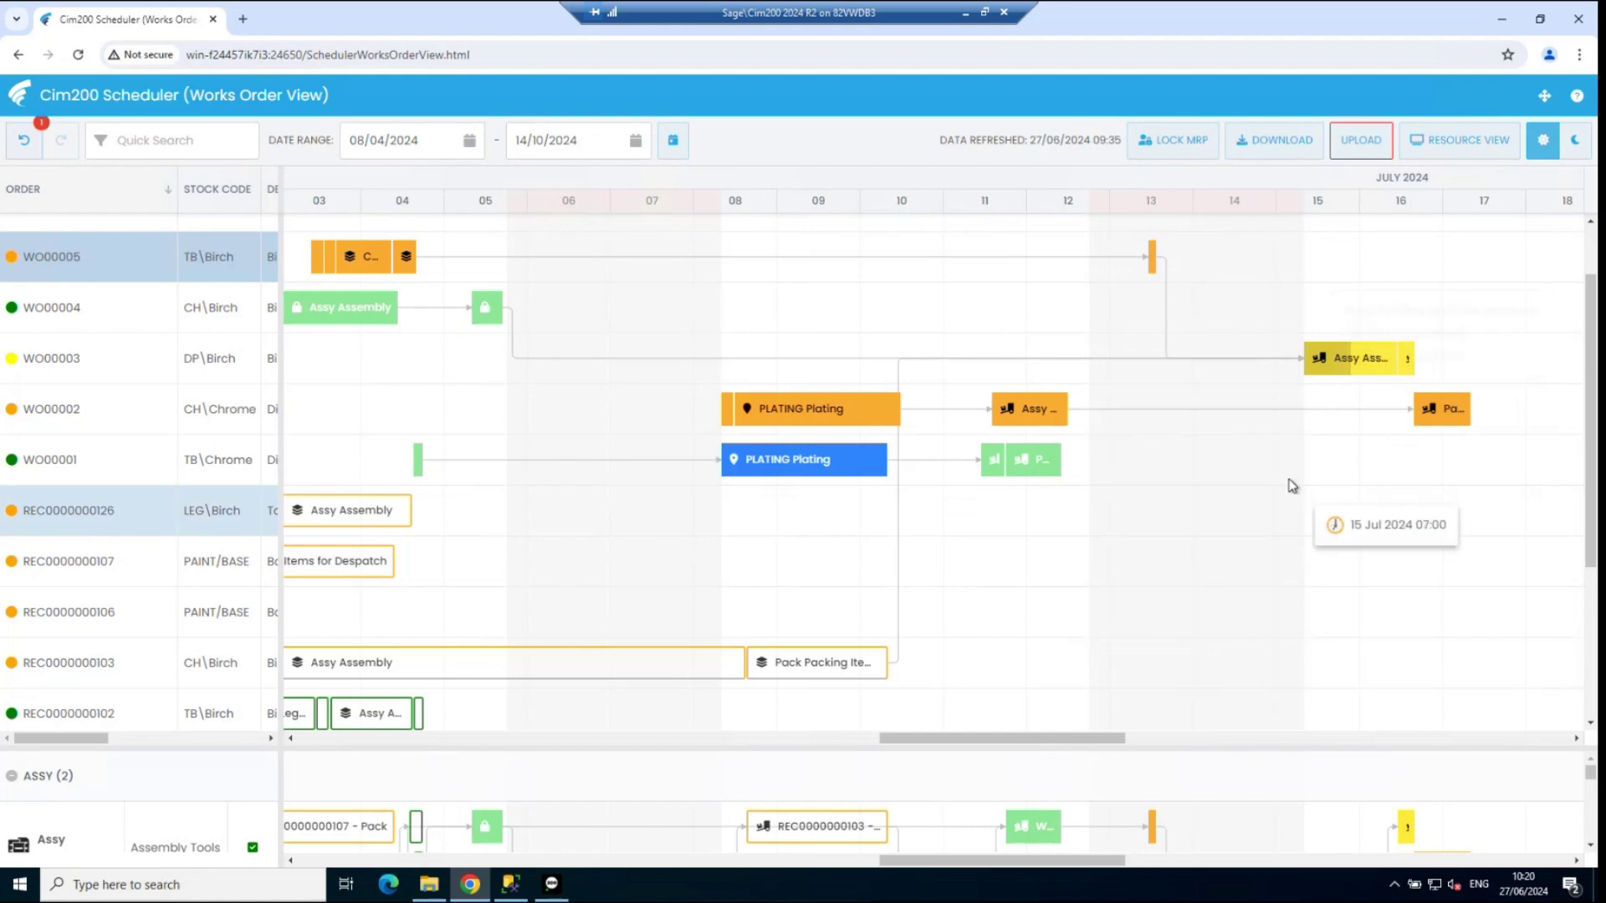
left_click(1341, 462)
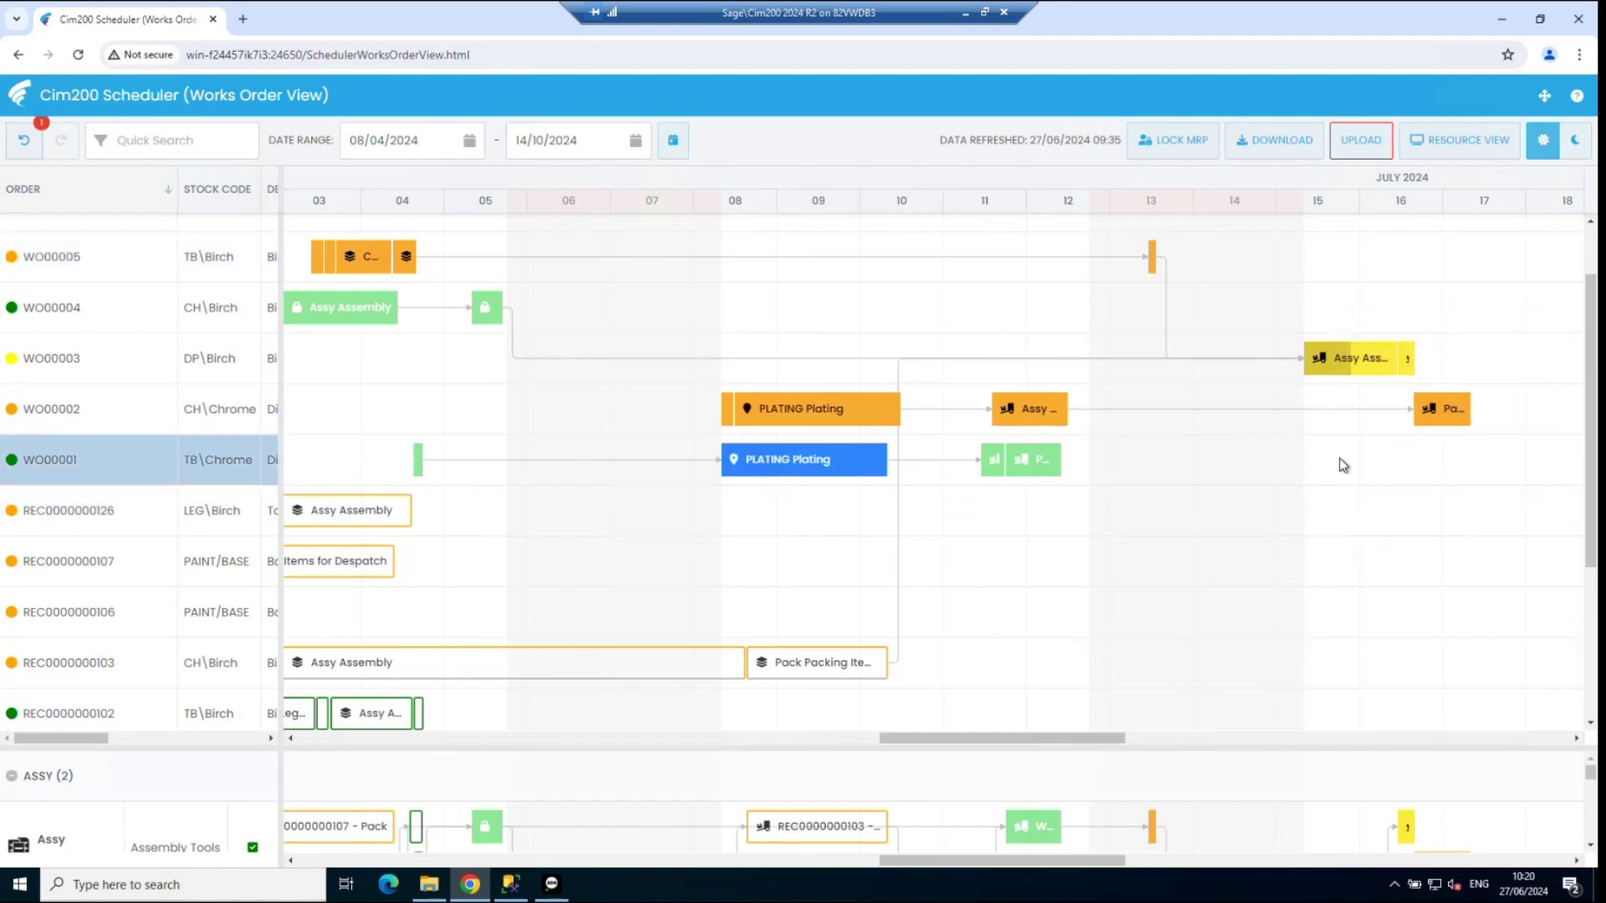
left_click(784, 471)
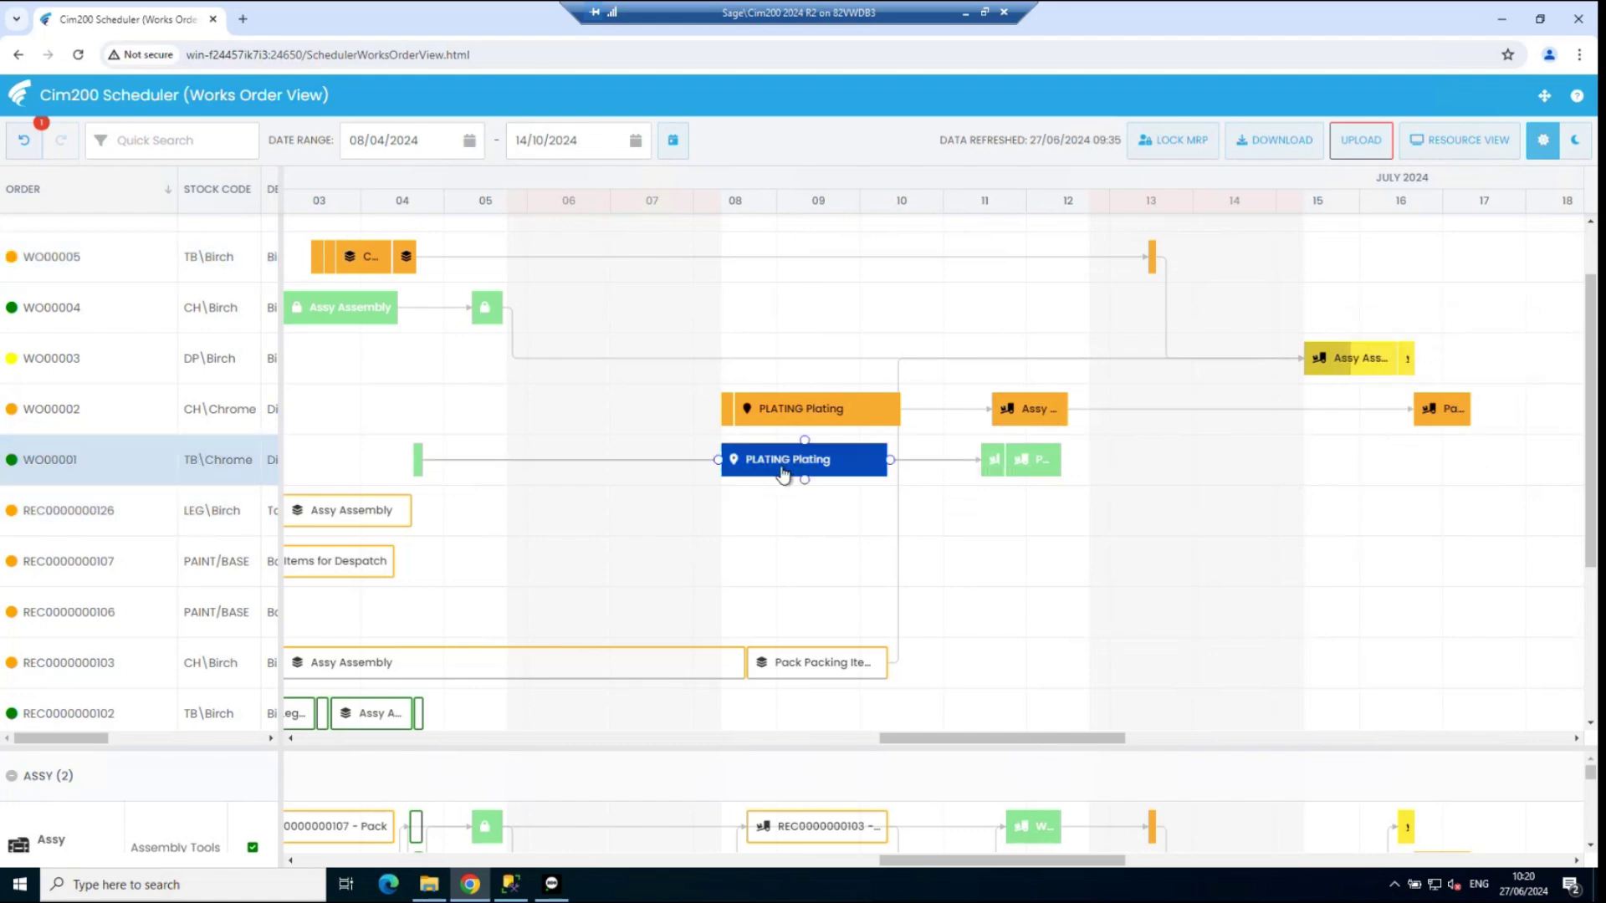
mouse_move(783, 472)
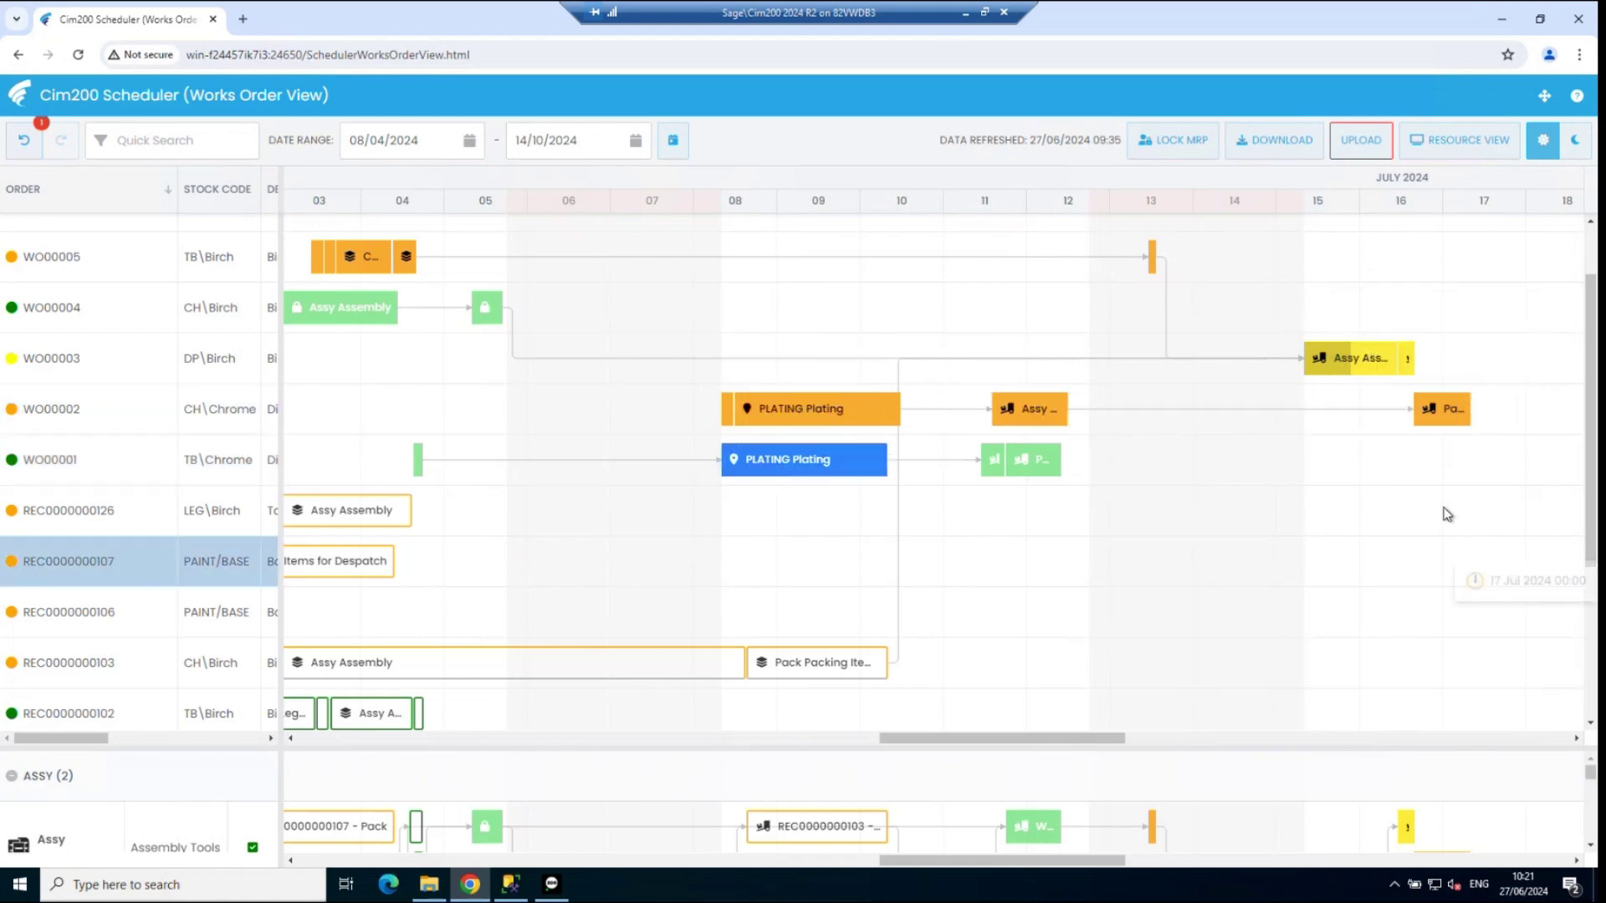
Step: Bring the CH\Chrome works order's Pack Packing Items for Despatch operation forward to 15 July 2024
mouse_move(1451, 419)
mouse_move(1450, 418)
left_mouse_down()
mouse_move(1031, 410)
mouse_move(1168, 383)
mouse_move(1449, 413)
left_mouse_up()
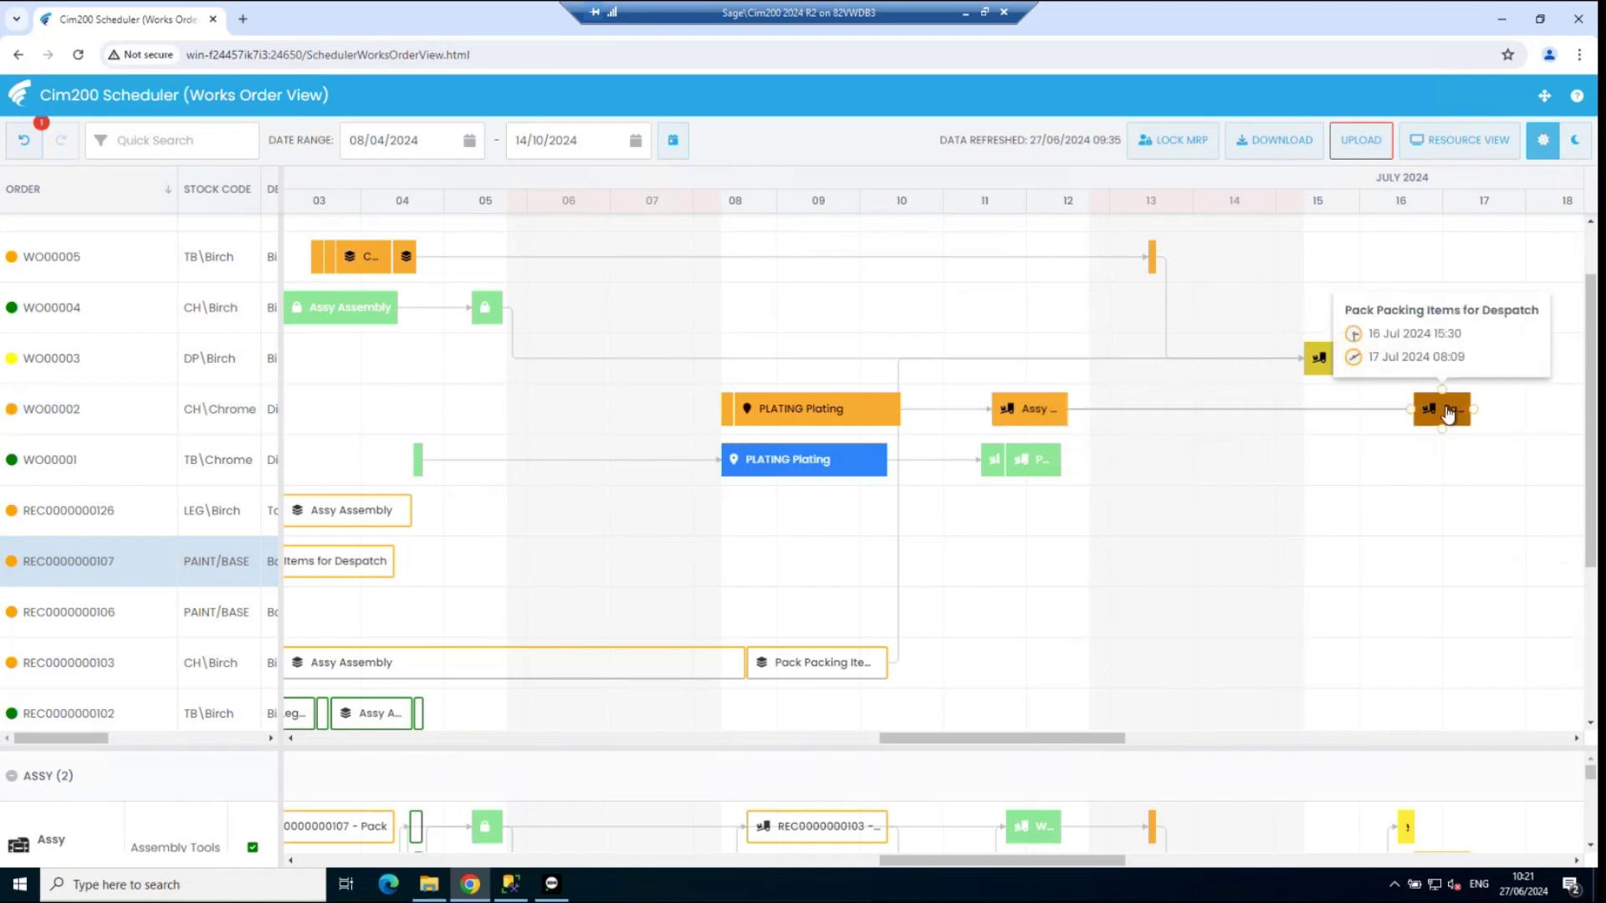
left_click_drag(1448, 413, 1332, 409)
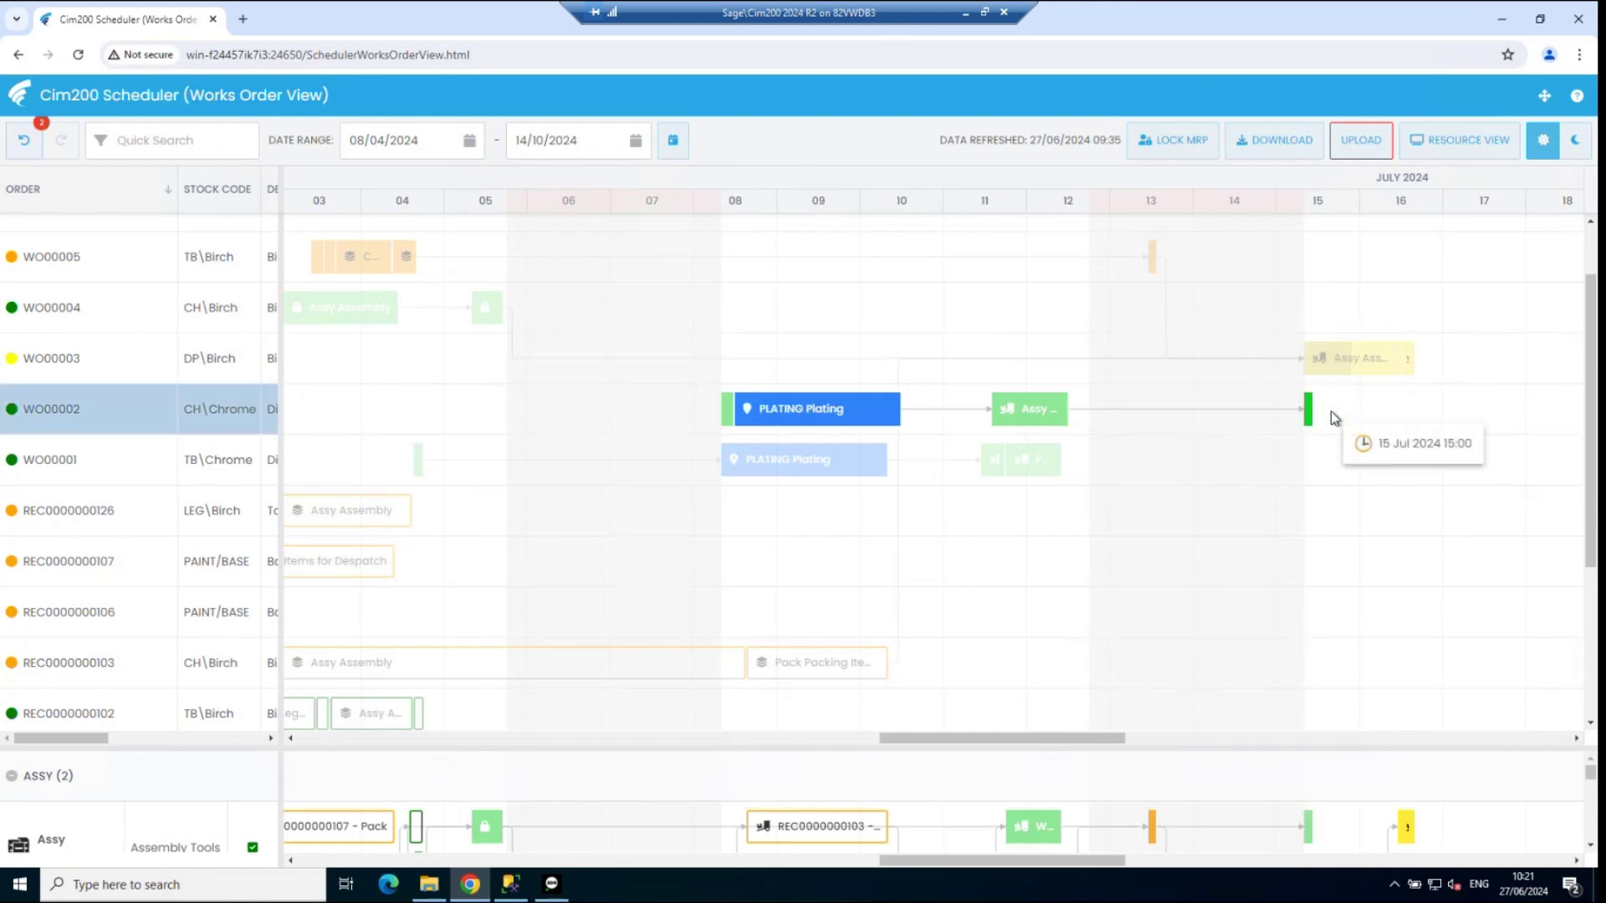
Step: Enlarge the resource schedule beneath the works orders, widen its description columns, and examine the operations on the Assembly tools resource
mouse_move(1308, 419)
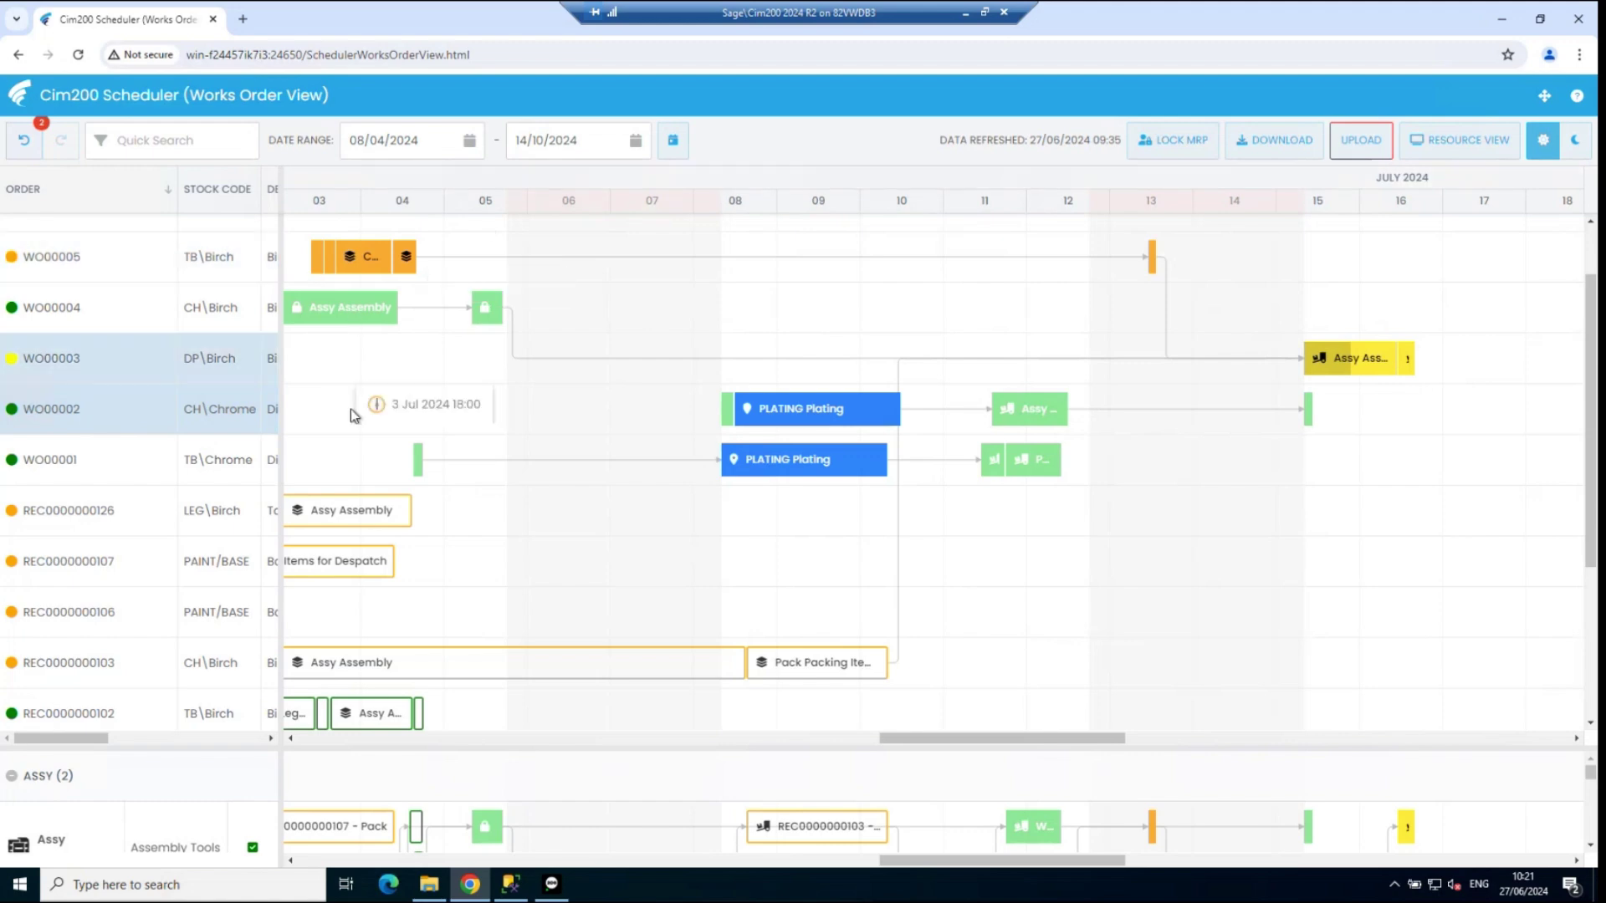
left_click_drag(785, 746, 610, 233)
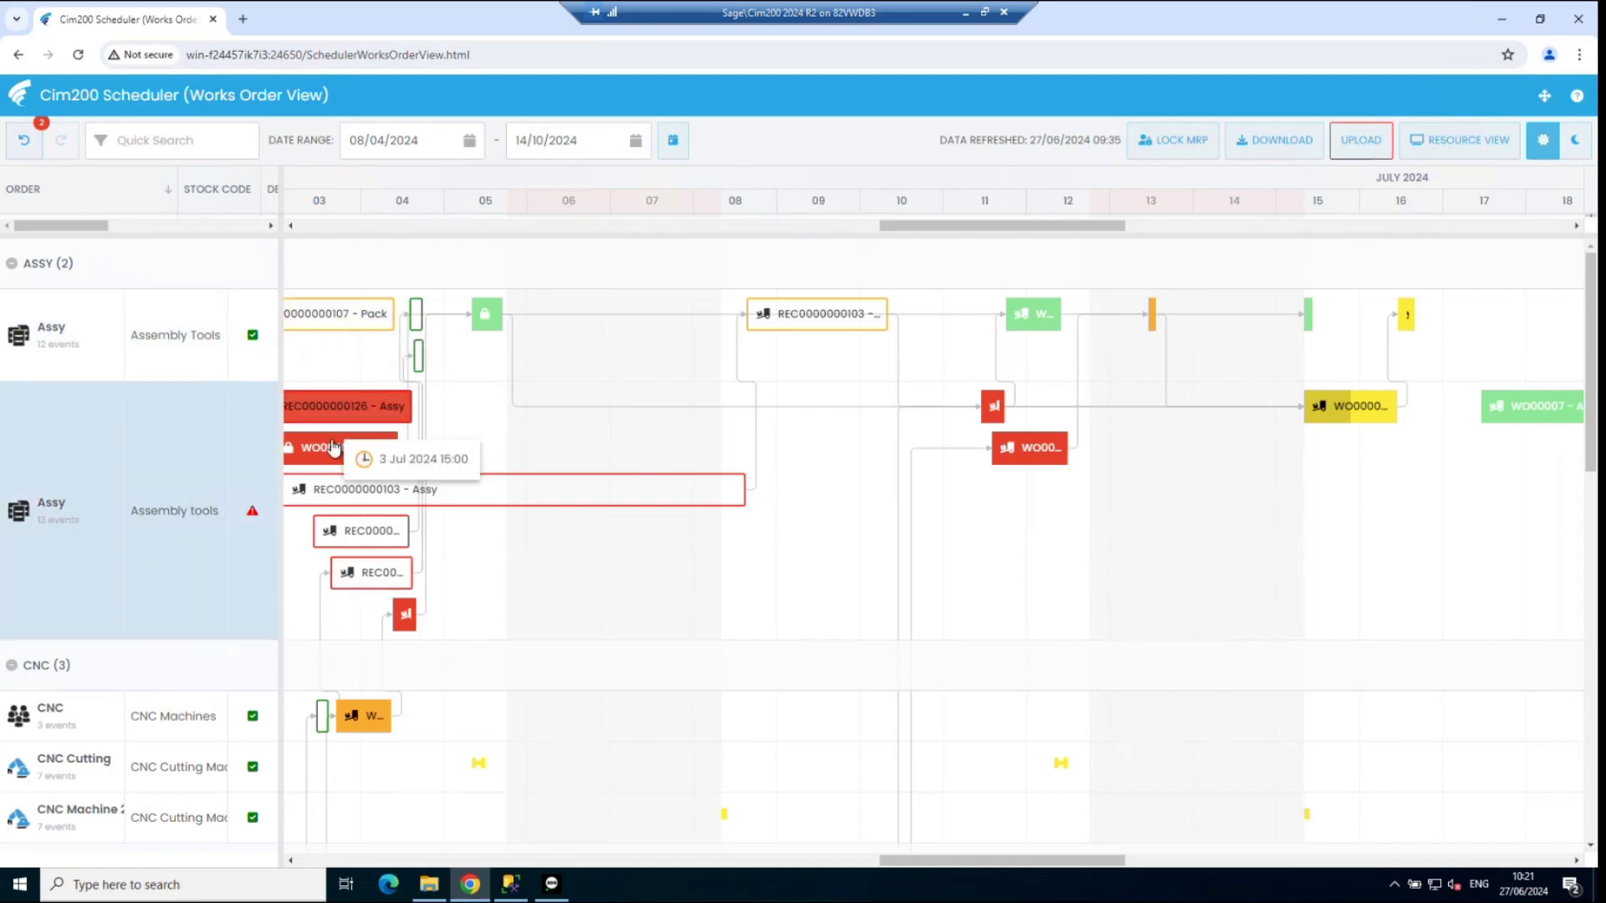
mouse_move(334, 462)
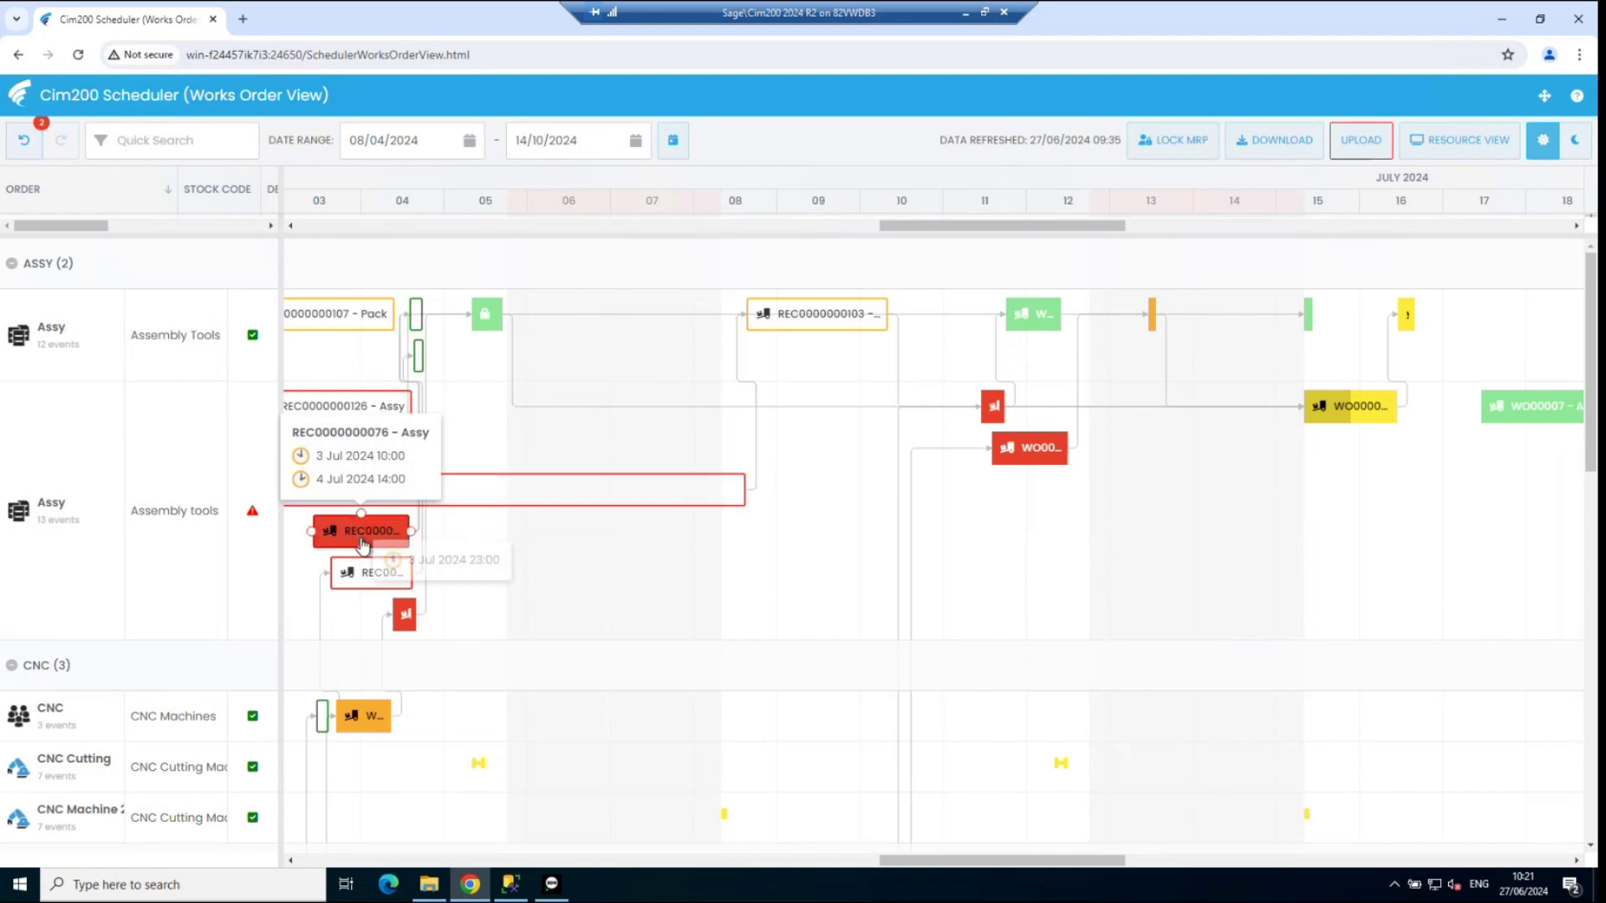
left_click_drag(279, 531, 374, 534)
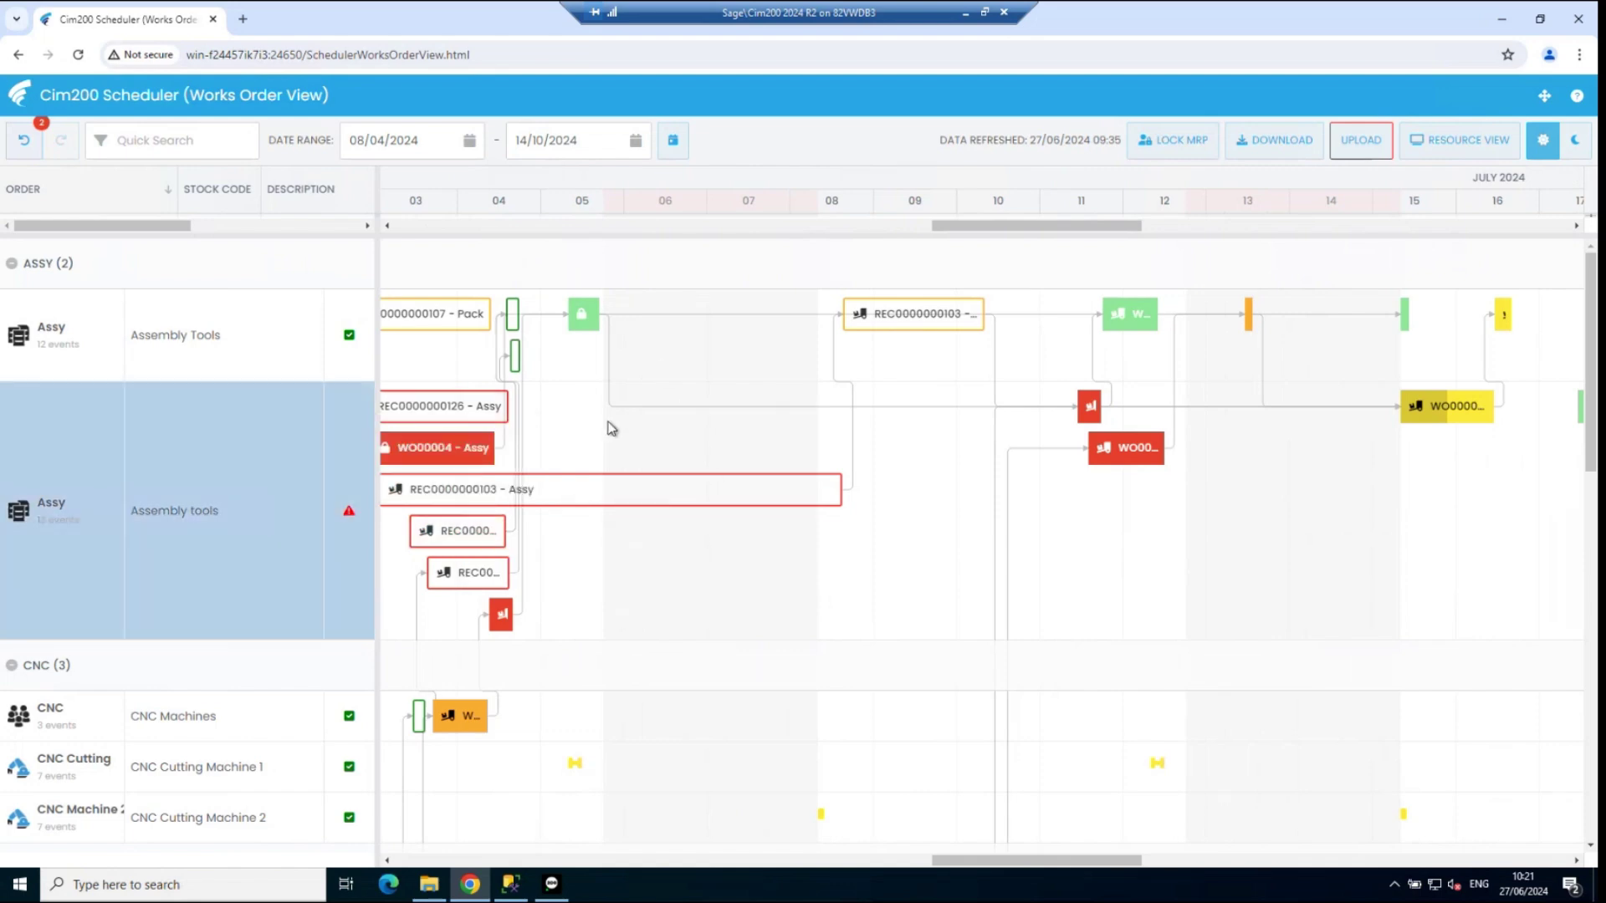
Step: Switch to the resource view, discarding the rescheduling changes, and bring the timeline to the current date
left_click(1465, 148)
left_click(789, 525)
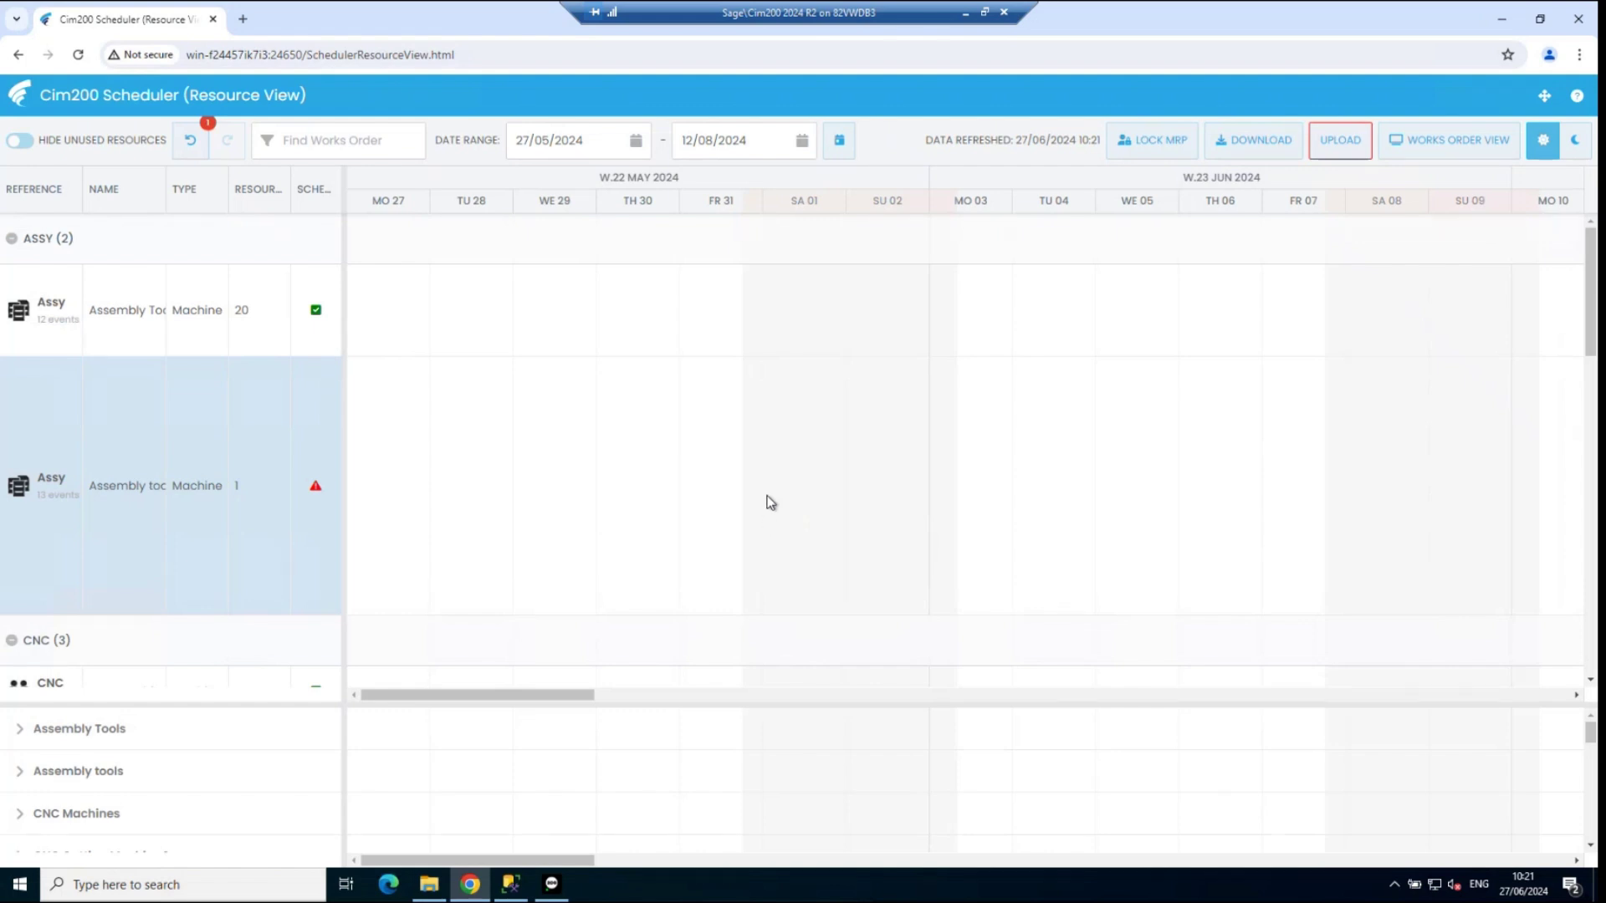
left_click(839, 140)
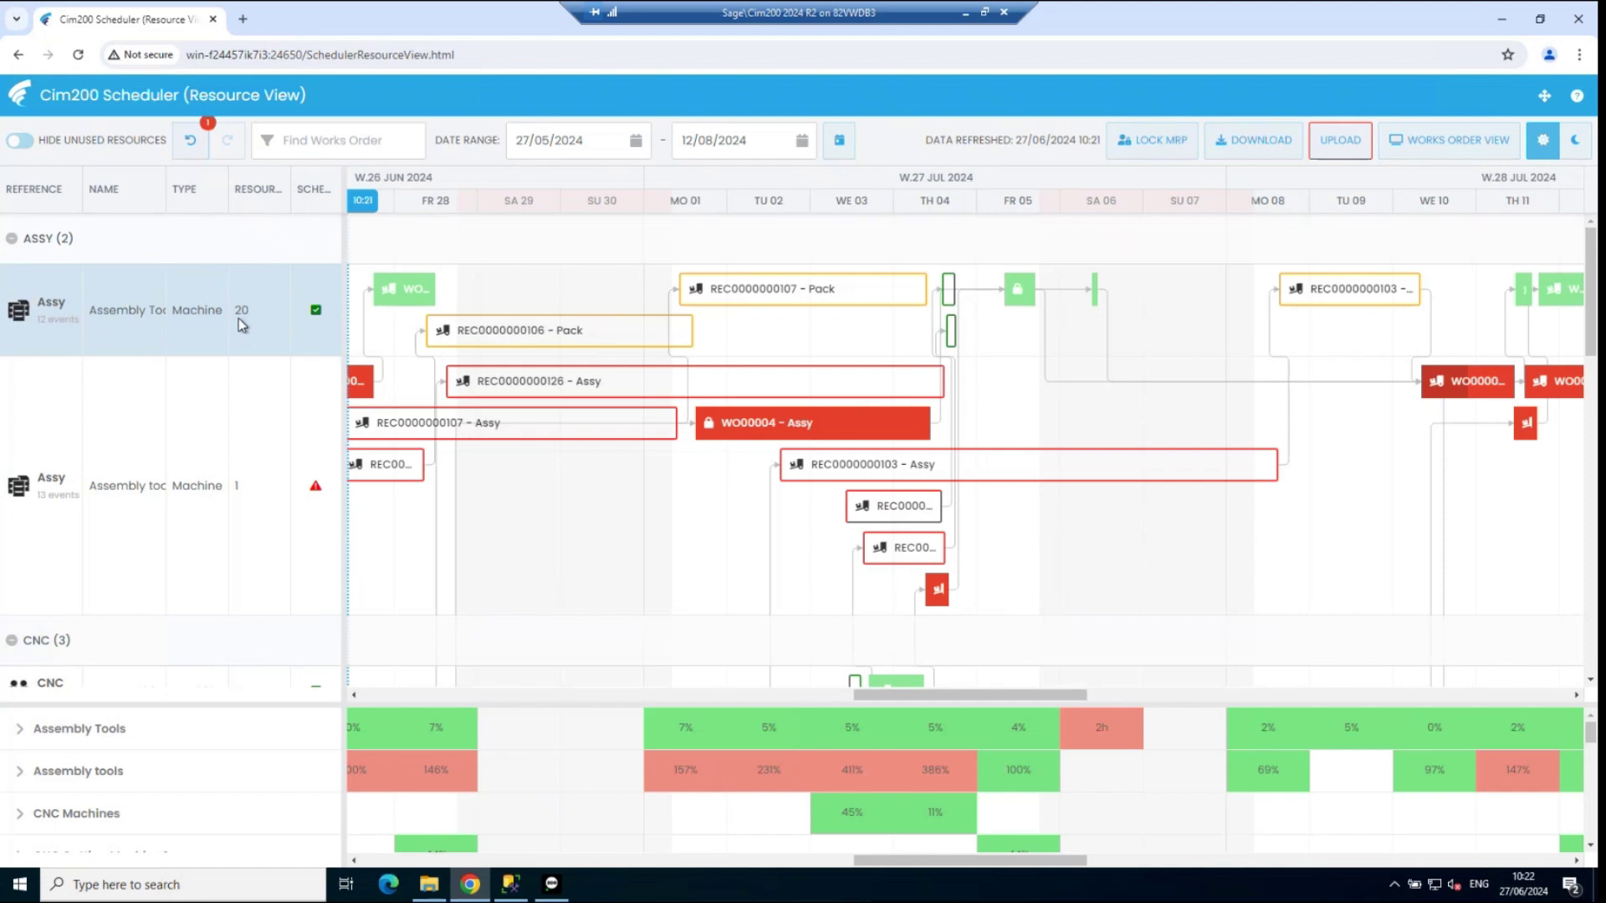
Step: Examine the Assembly tools resource's daily allocations for 1 and 2 July 2024 and the CH\Birch works order's assembly operation
left_click(255, 483)
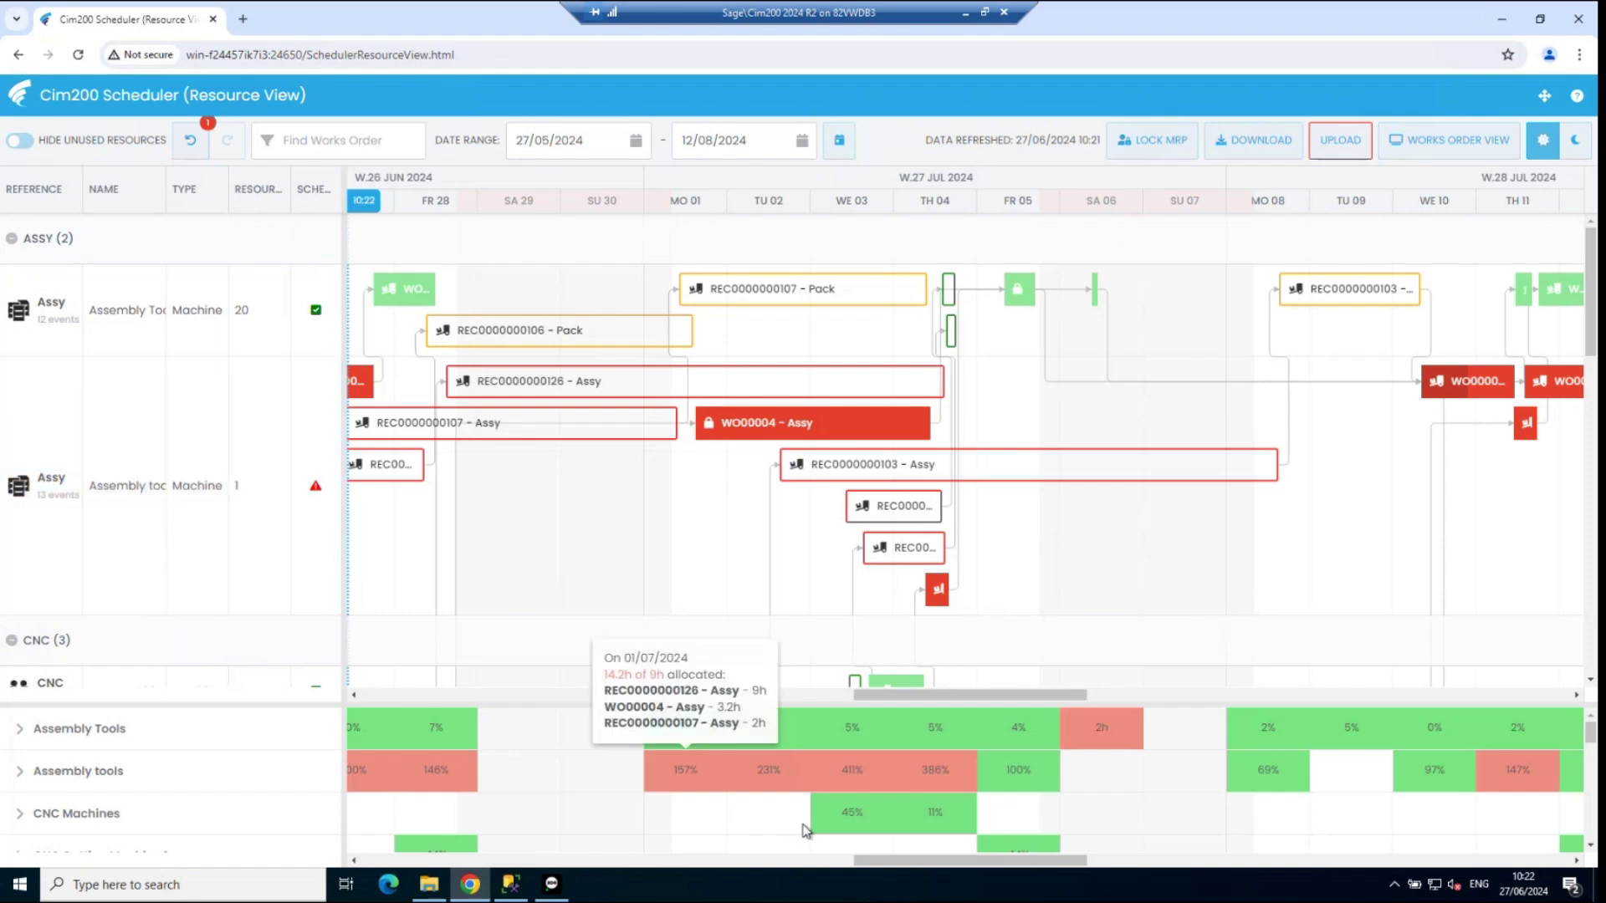
mouse_move(780, 793)
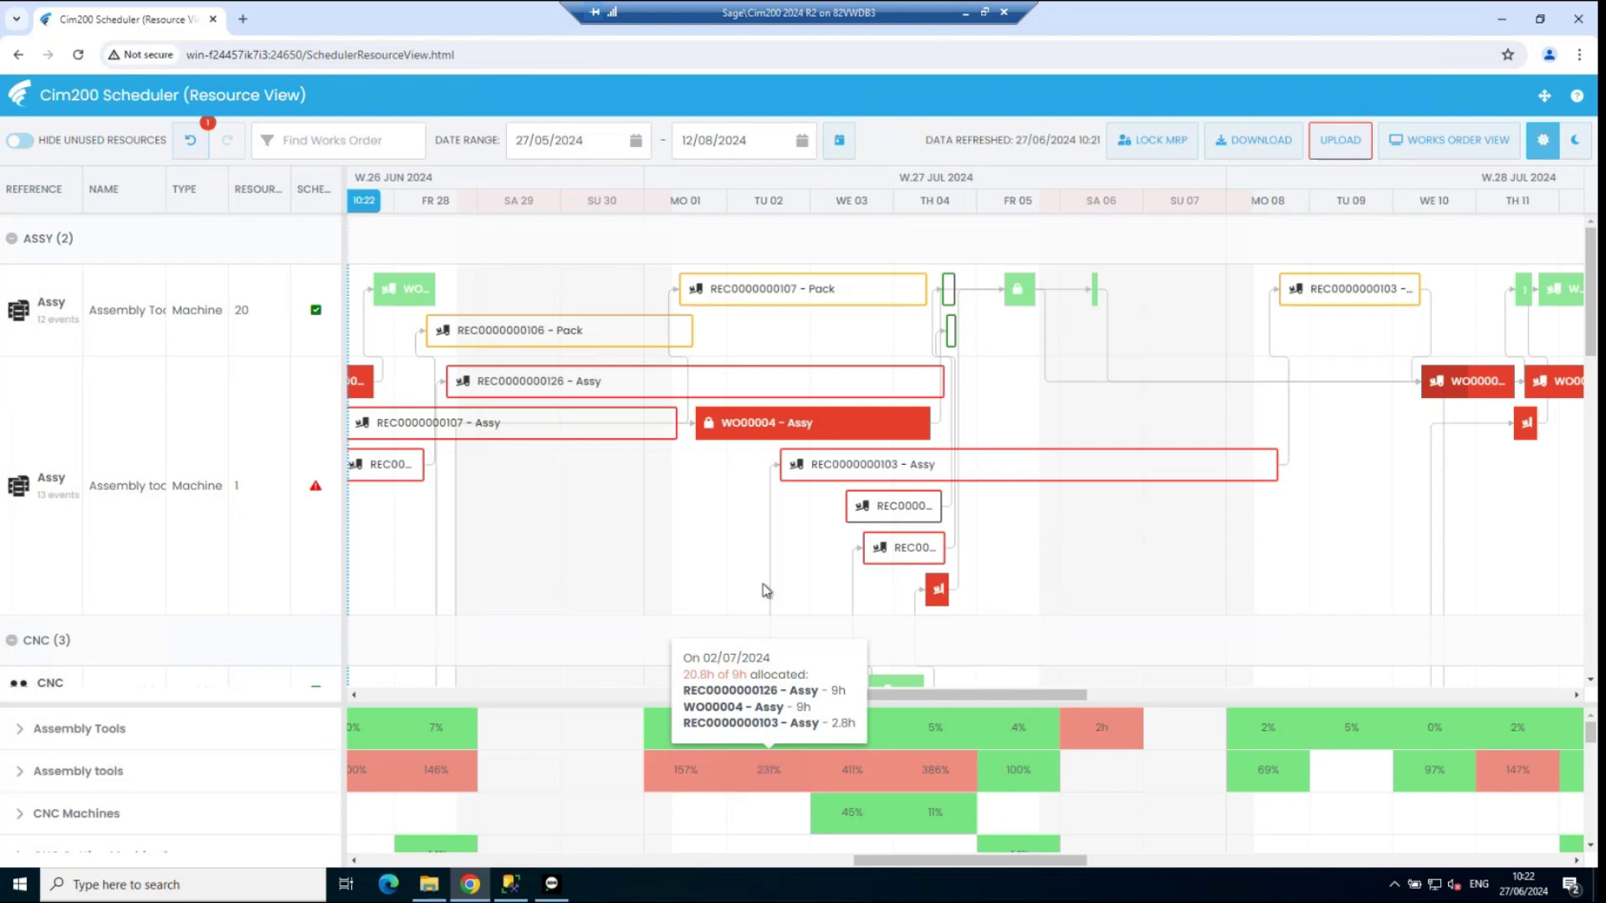
left_click(773, 430)
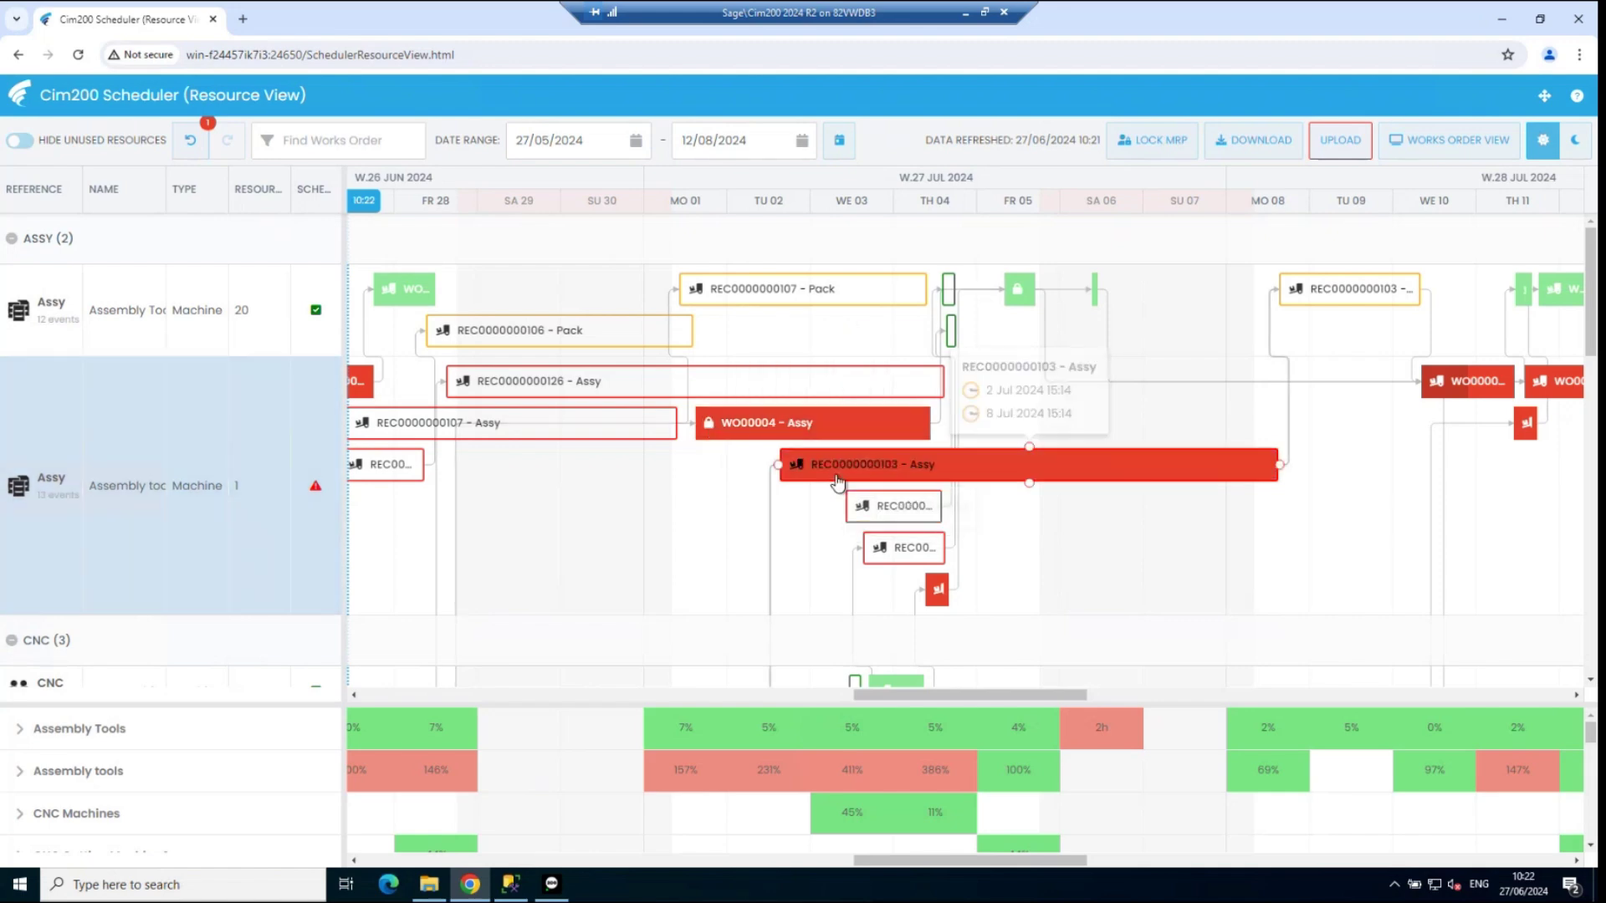
Step: Move the assembly operations of the CH\Birch, DP\Birch and TB\Birch recommendations from the Assembly tools resource to Assembly Tools
left_click_drag(837, 483, 839, 333)
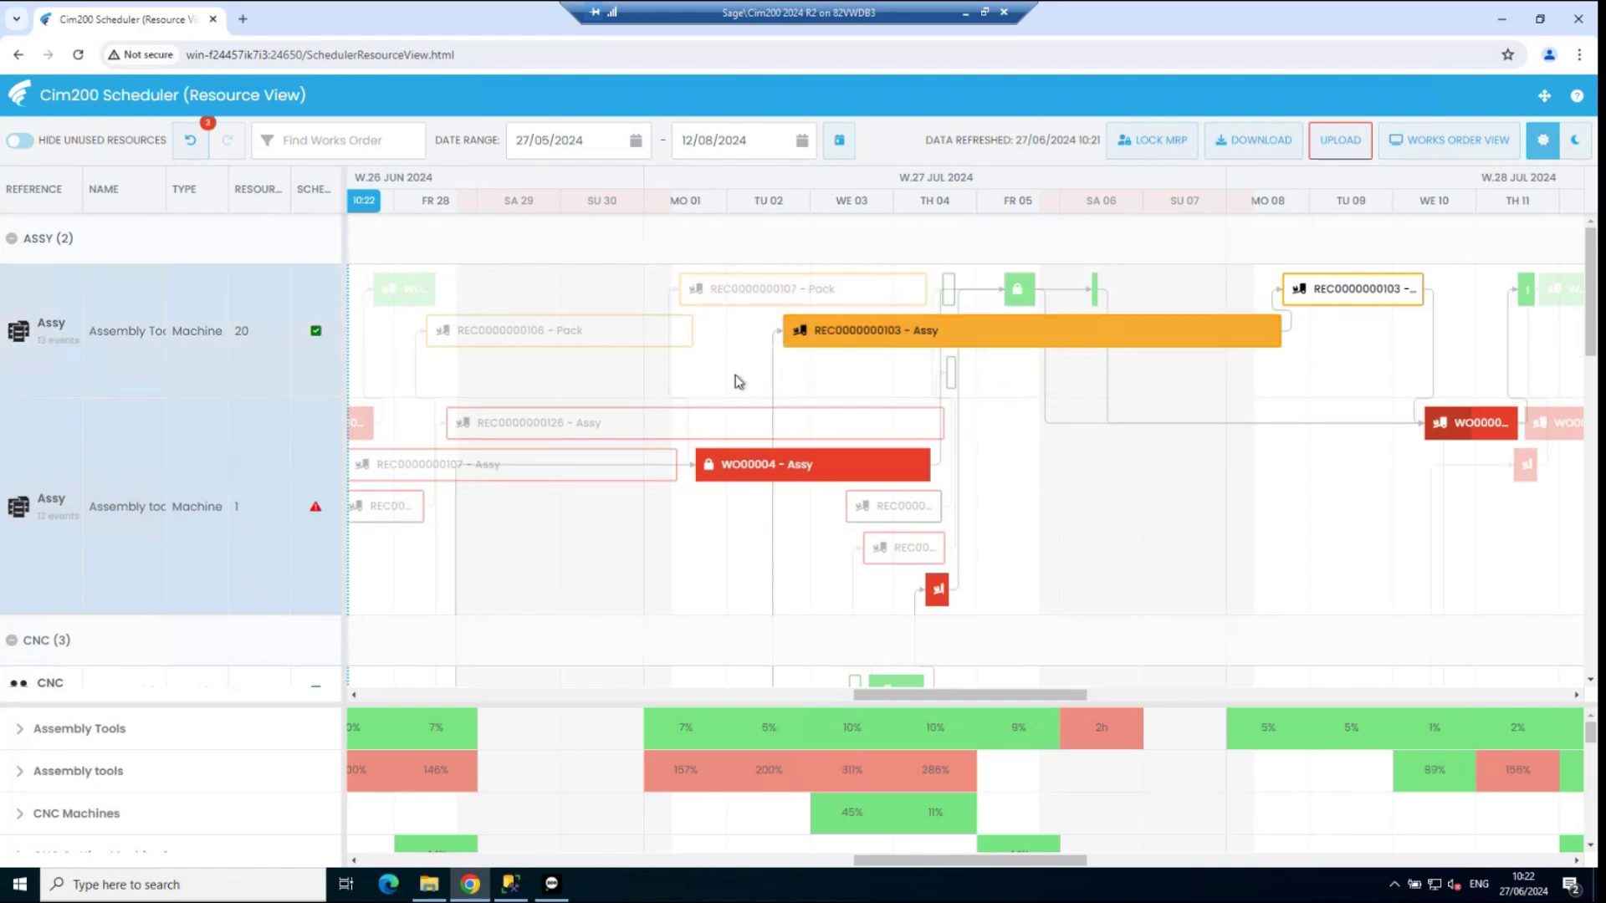
left_click_drag(881, 508, 855, 379)
mouse_move(811, 750)
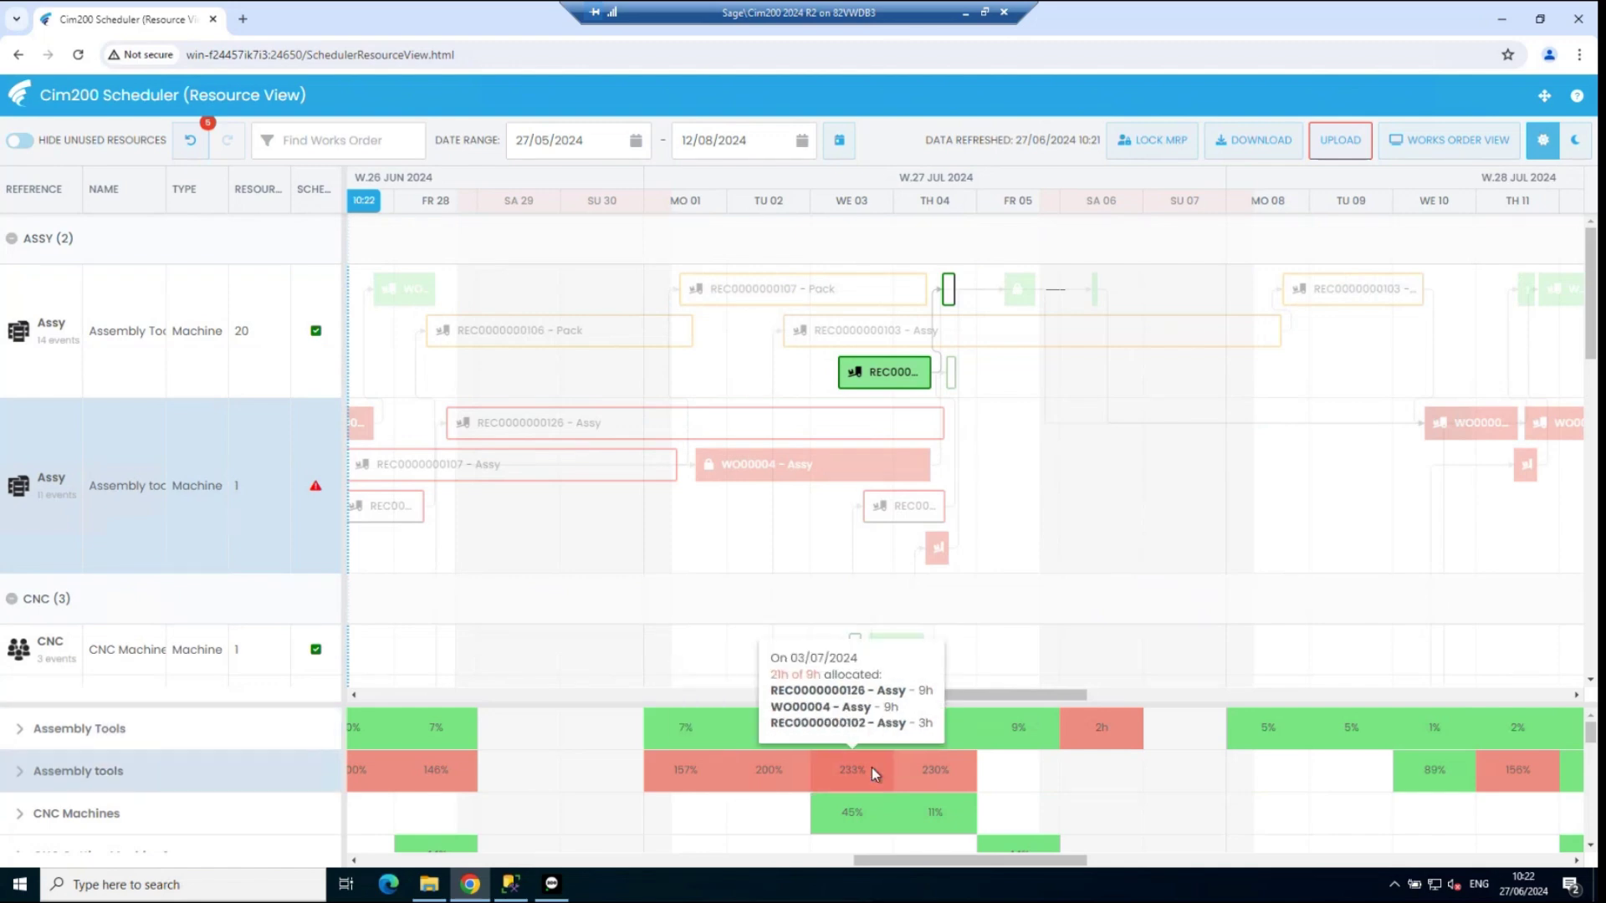
mouse_move(896, 516)
left_click_drag(896, 517, 857, 383)
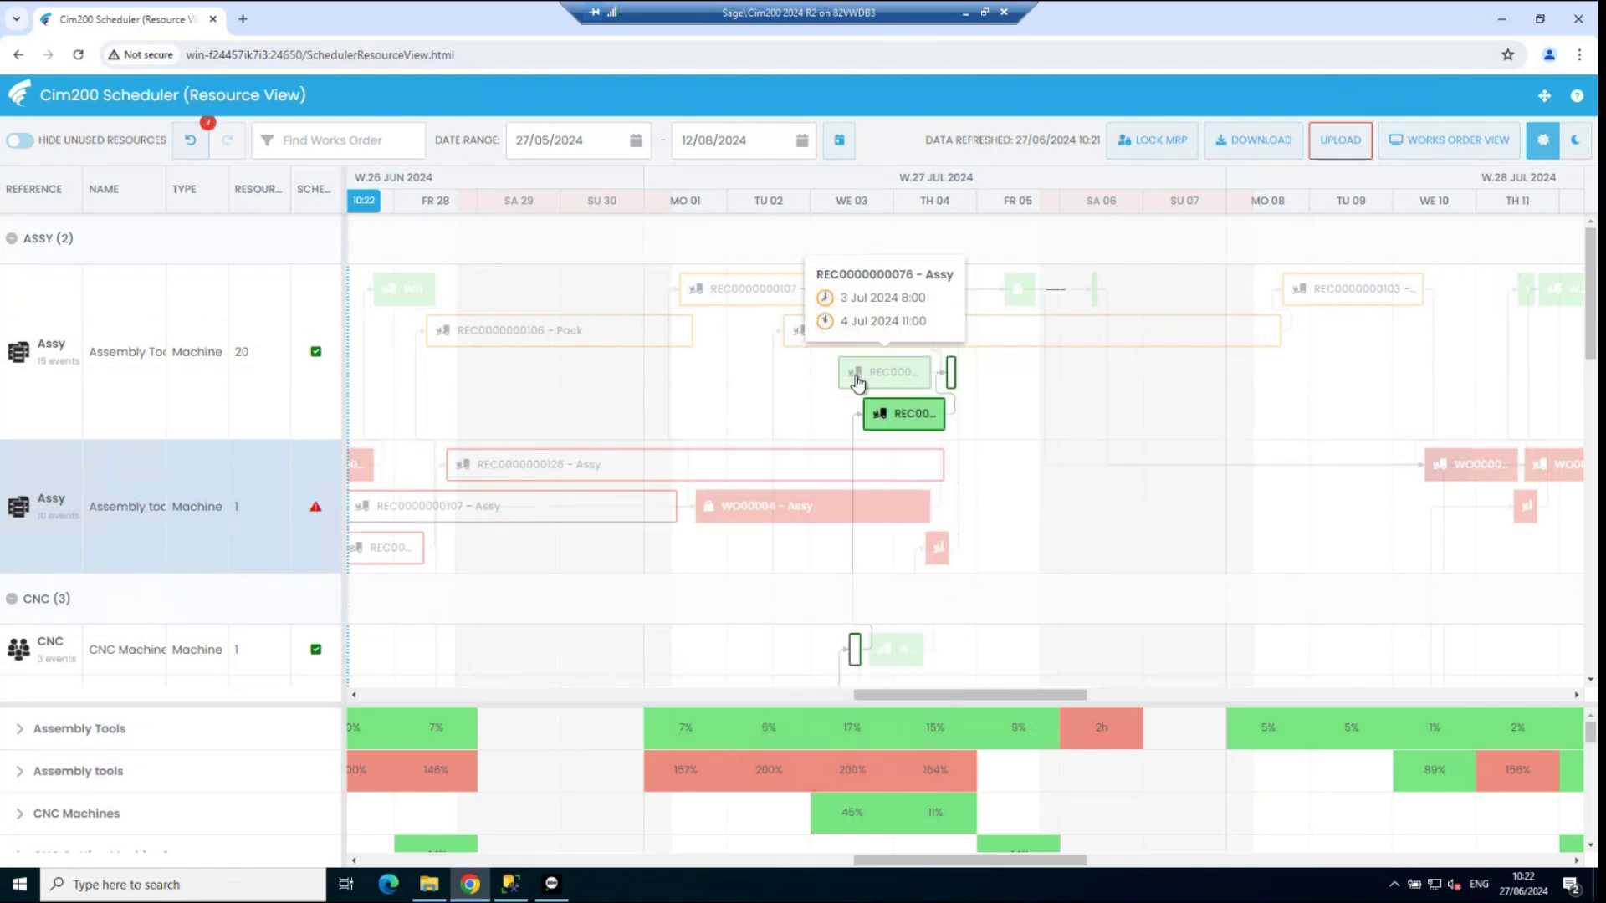
Step: Try to move the TB\Birch works order's assembly operation of 4 July 2024 onto CNC Cutting Machine 1
mouse_move(941, 547)
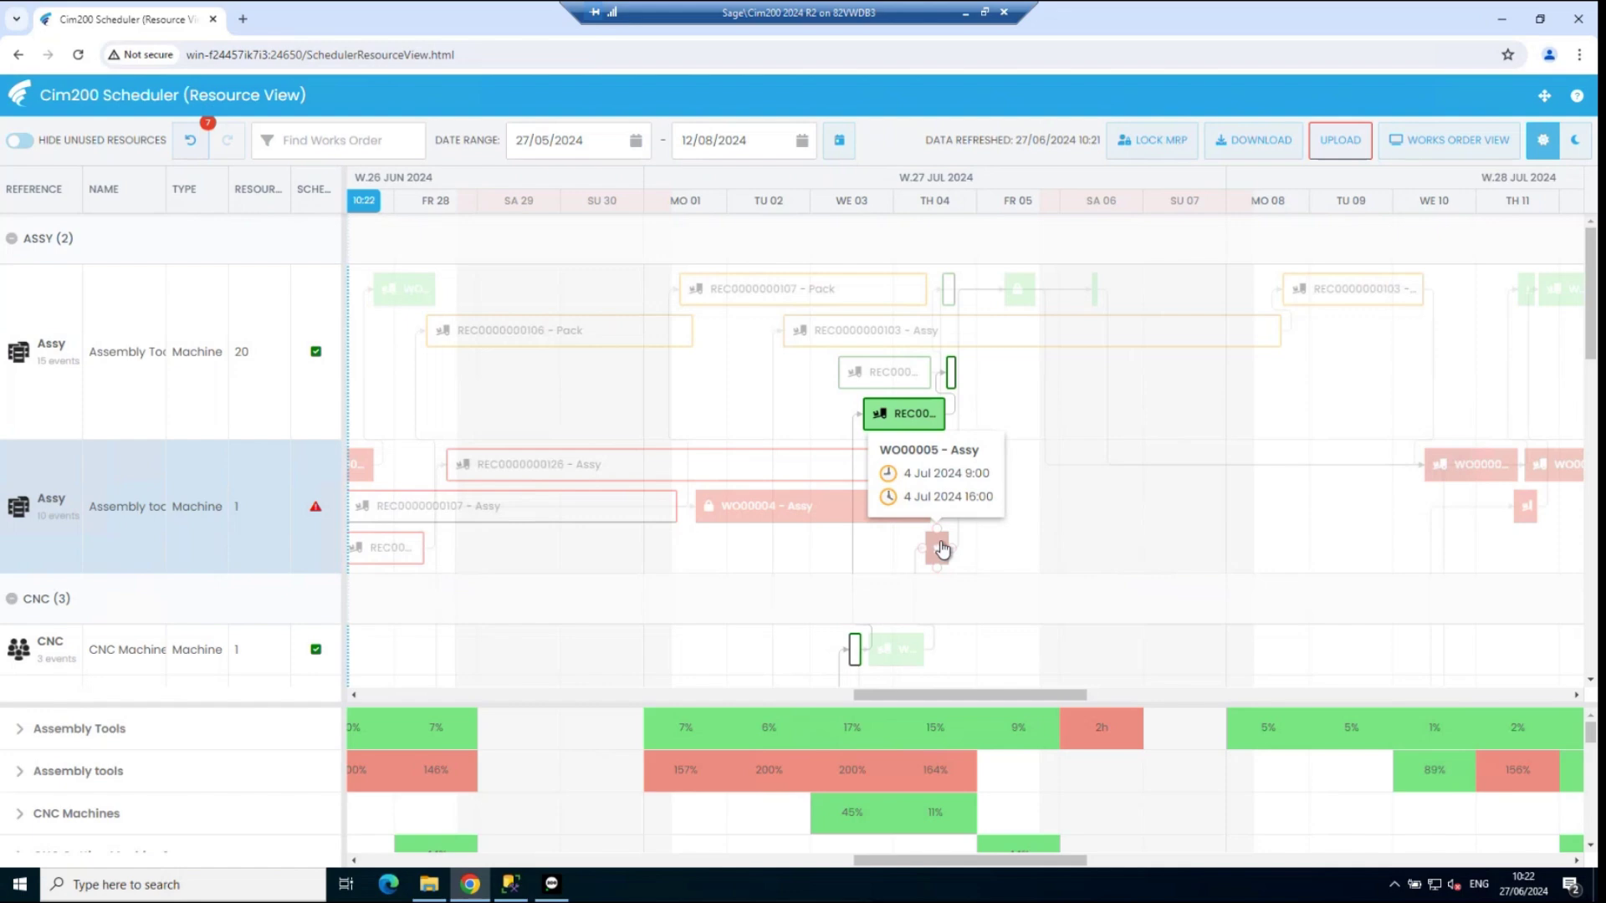
scroll(942, 549, "down", 1)
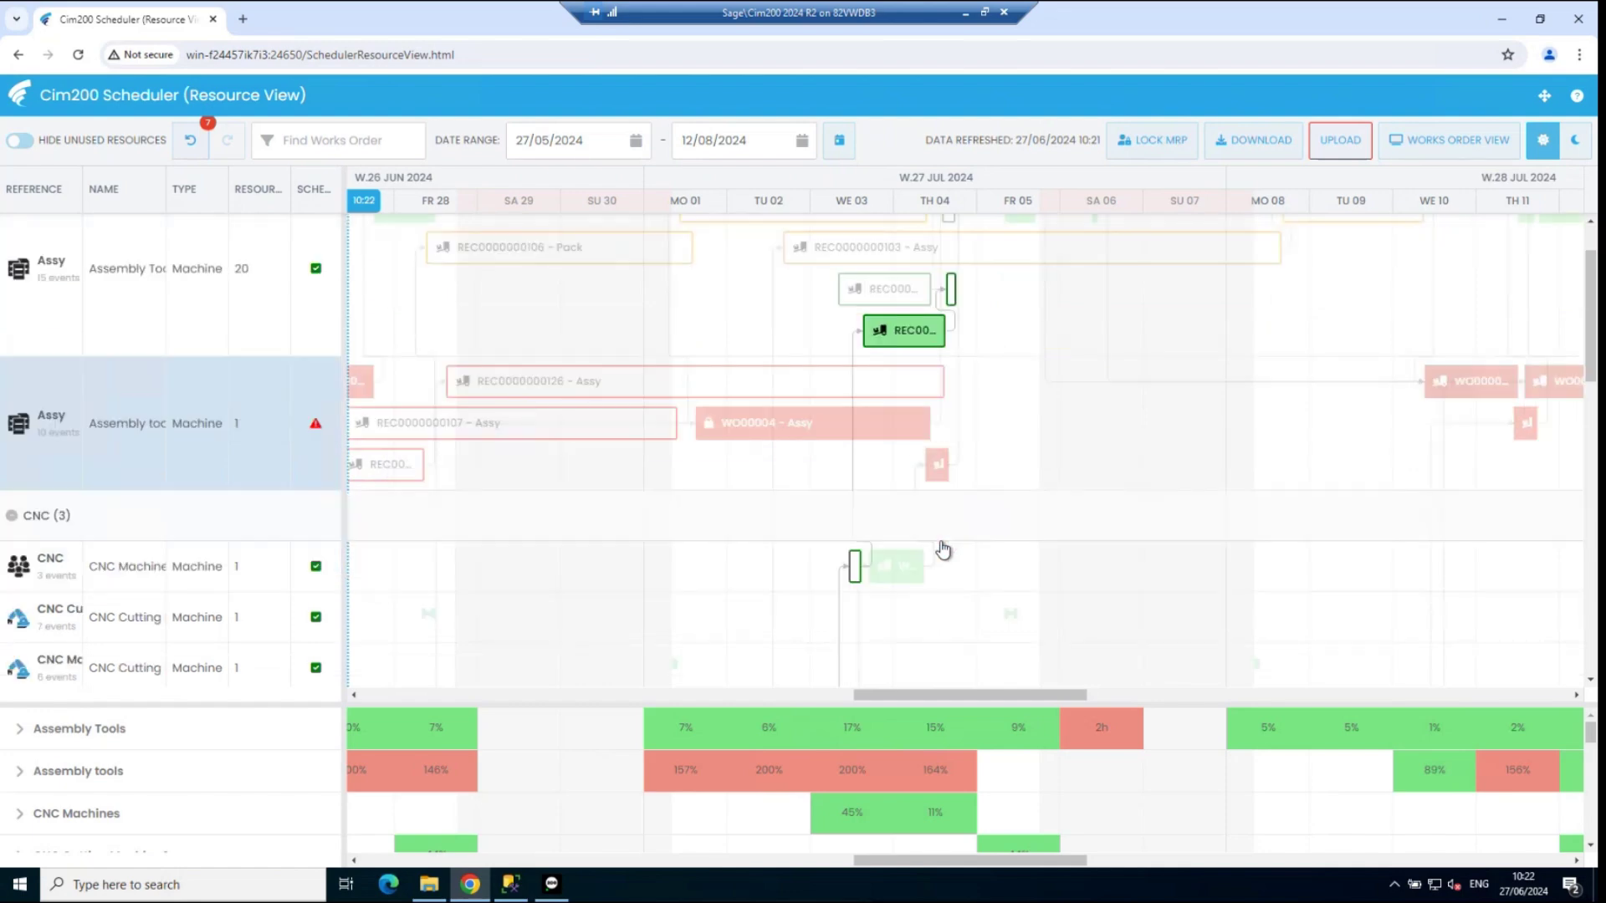
left_click(850, 475)
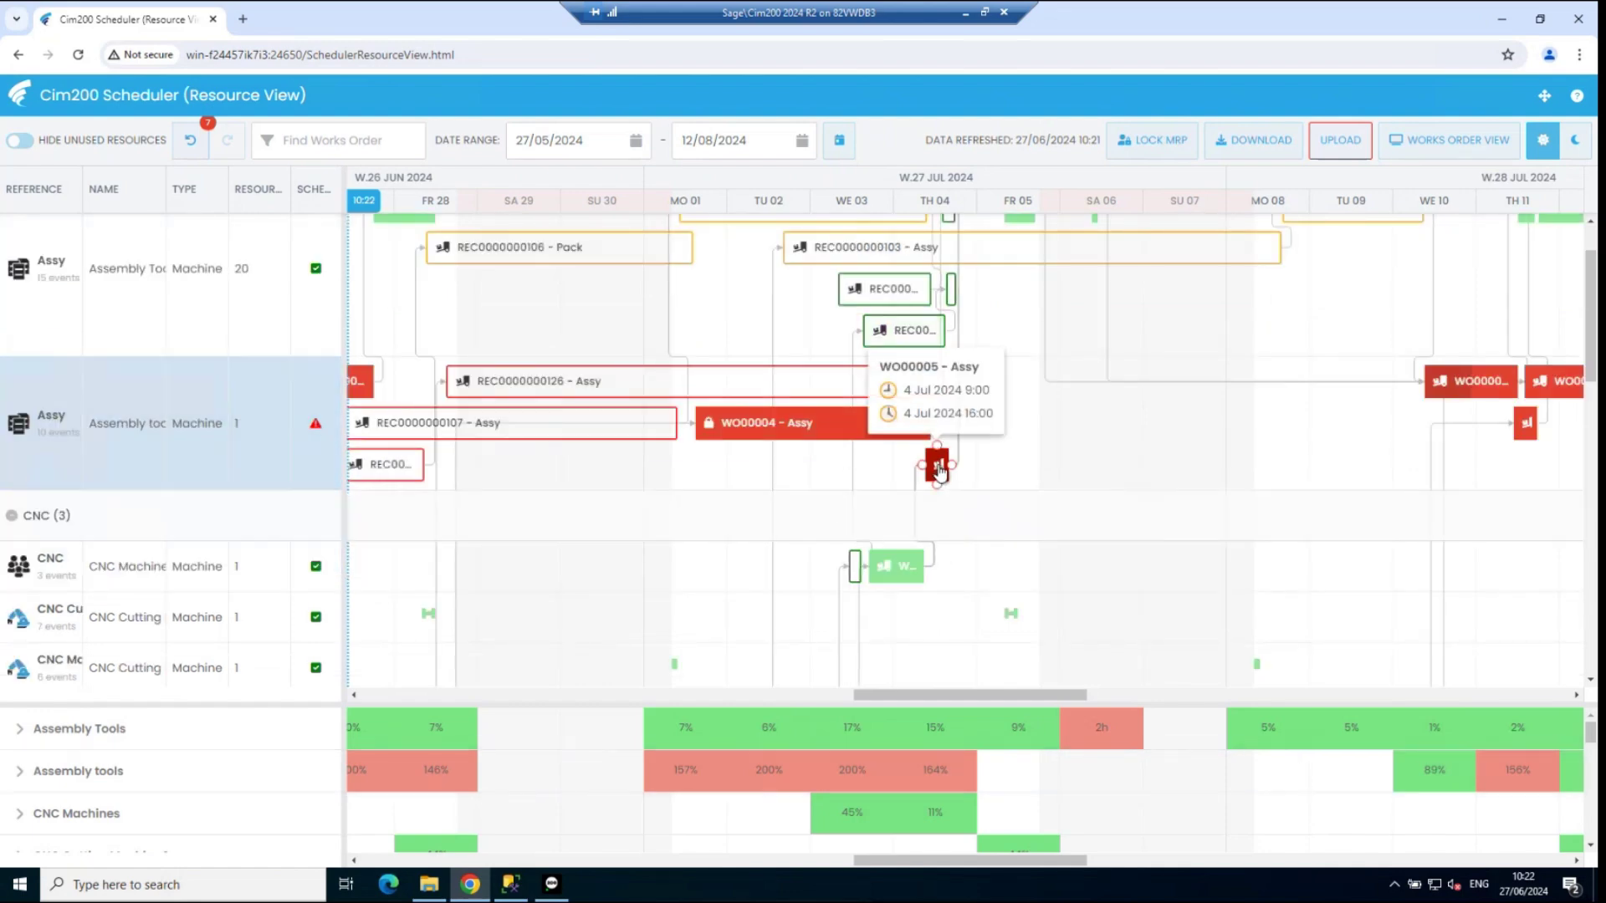
mouse_move(938, 471)
left_mouse_down()
mouse_move(935, 228)
mouse_move(937, 708)
mouse_move(931, 456)
mouse_move(947, 454)
left_mouse_up()
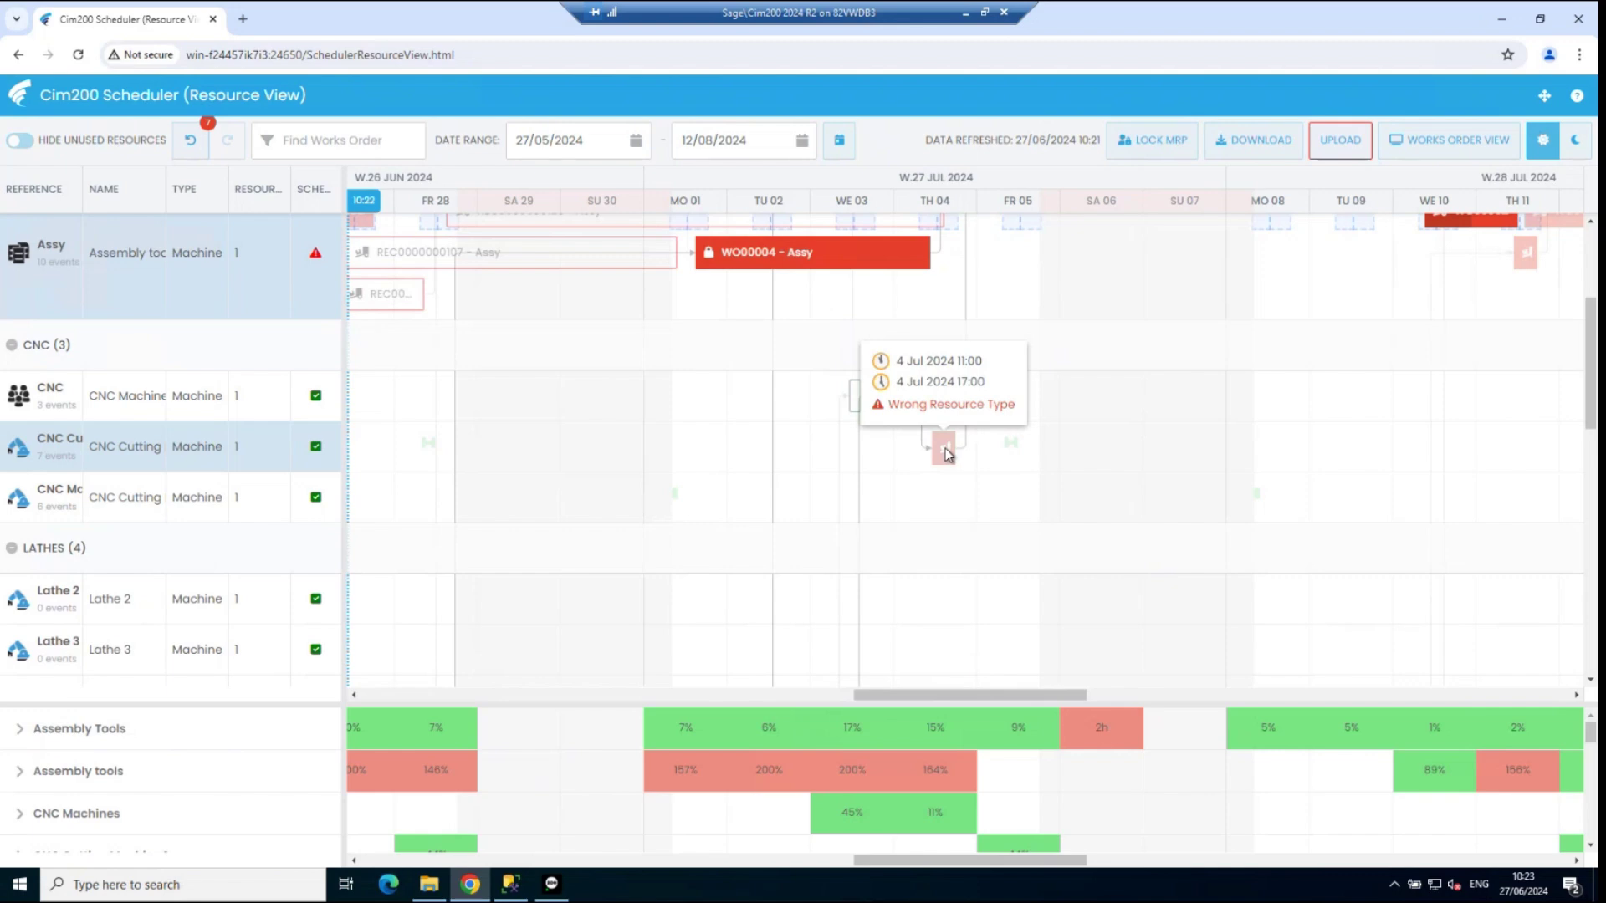
left_click_drag(948, 454, 943, 456)
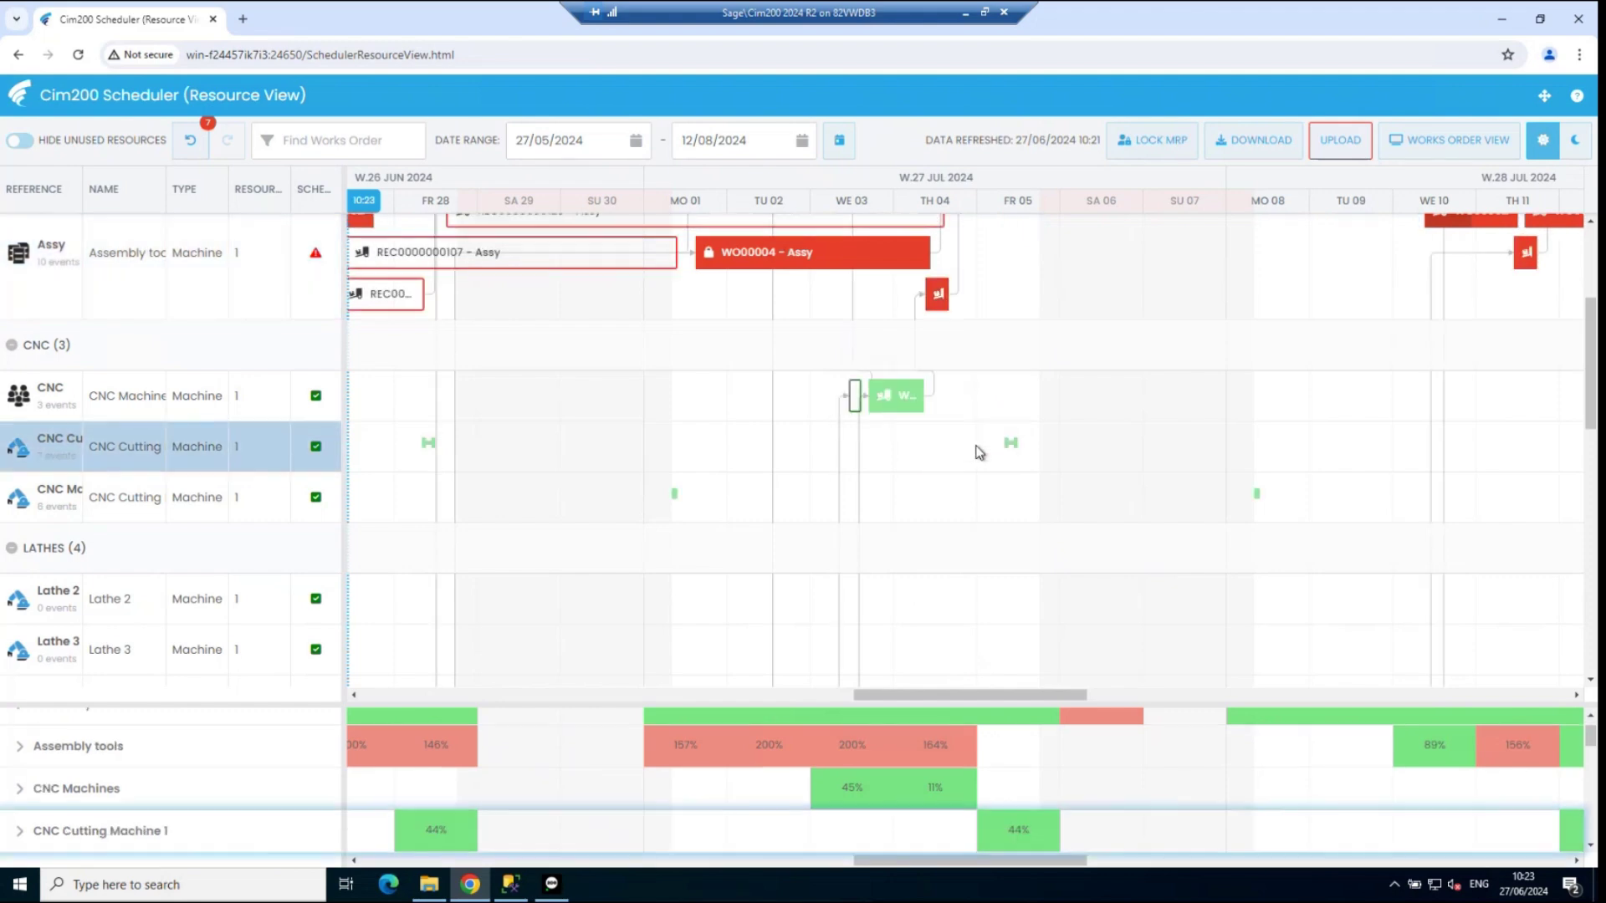
Step: Expand CNC Cutting Machine 1's utilisation details and examine the hourly allocation of its Weekly Maintenance on 5 July 2024
scroll(1026, 452, "up", 2)
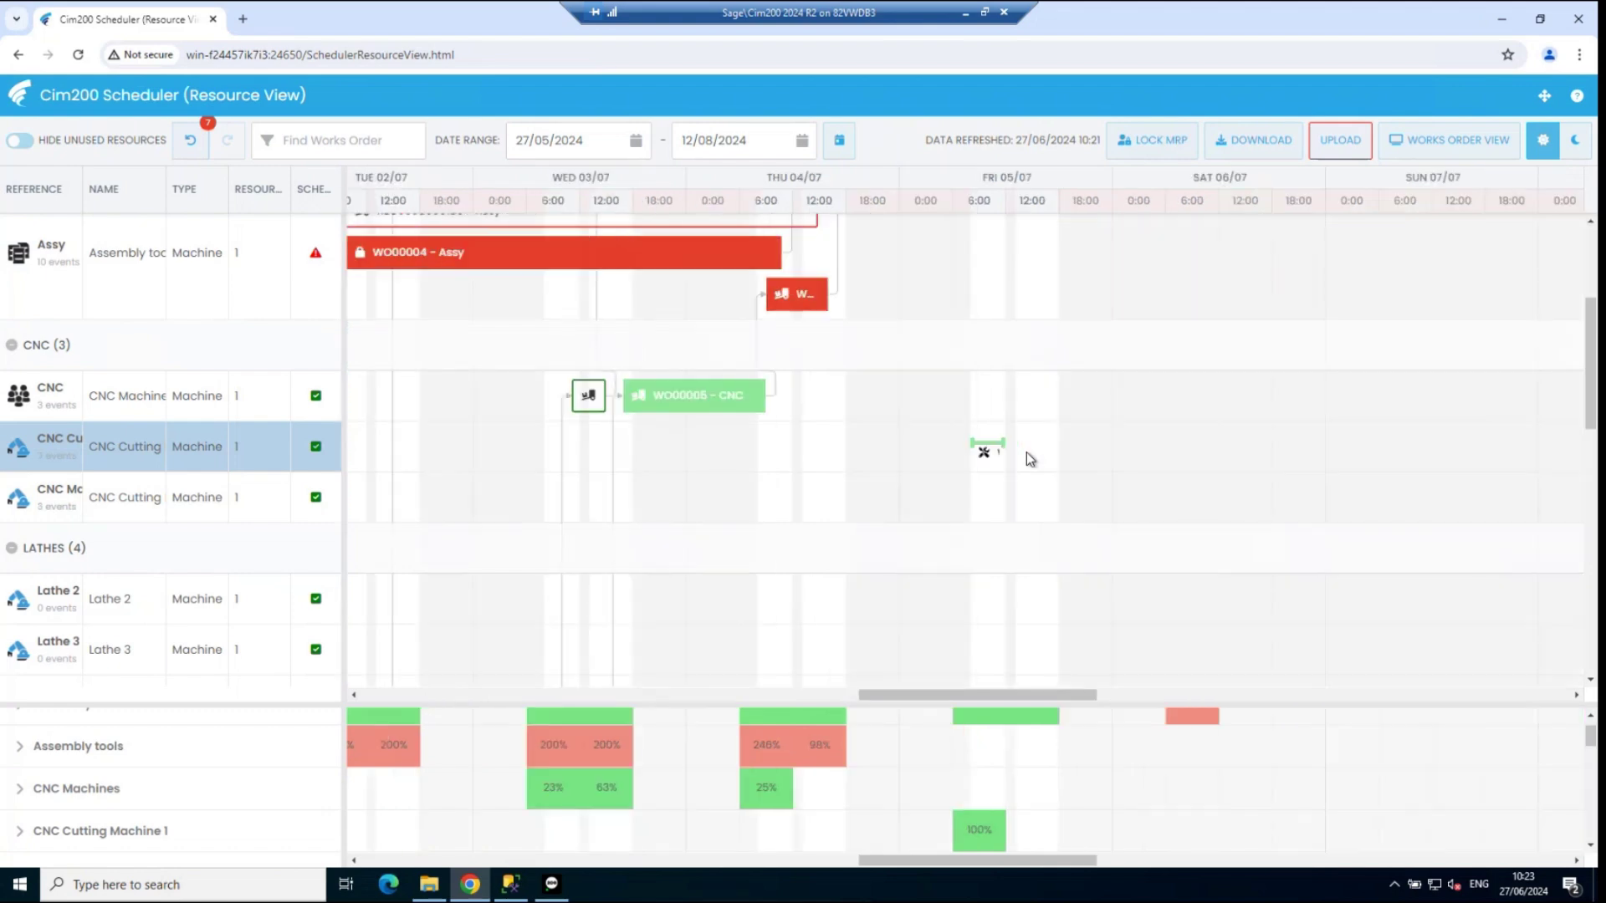
scroll(1026, 452, "up", 3)
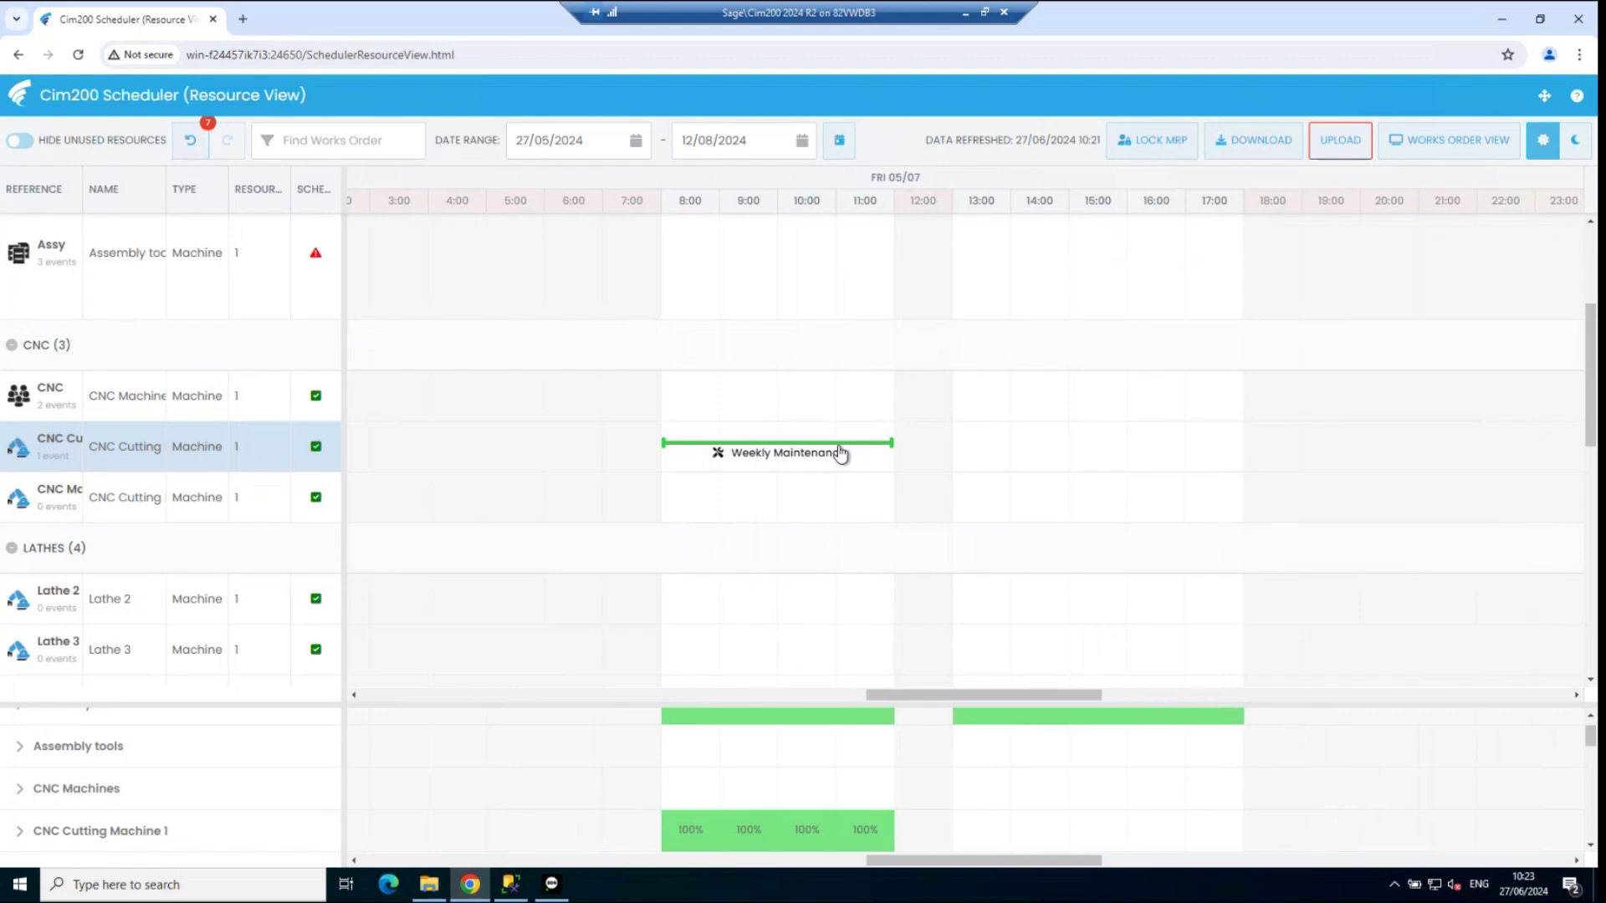
left_click(242, 843)
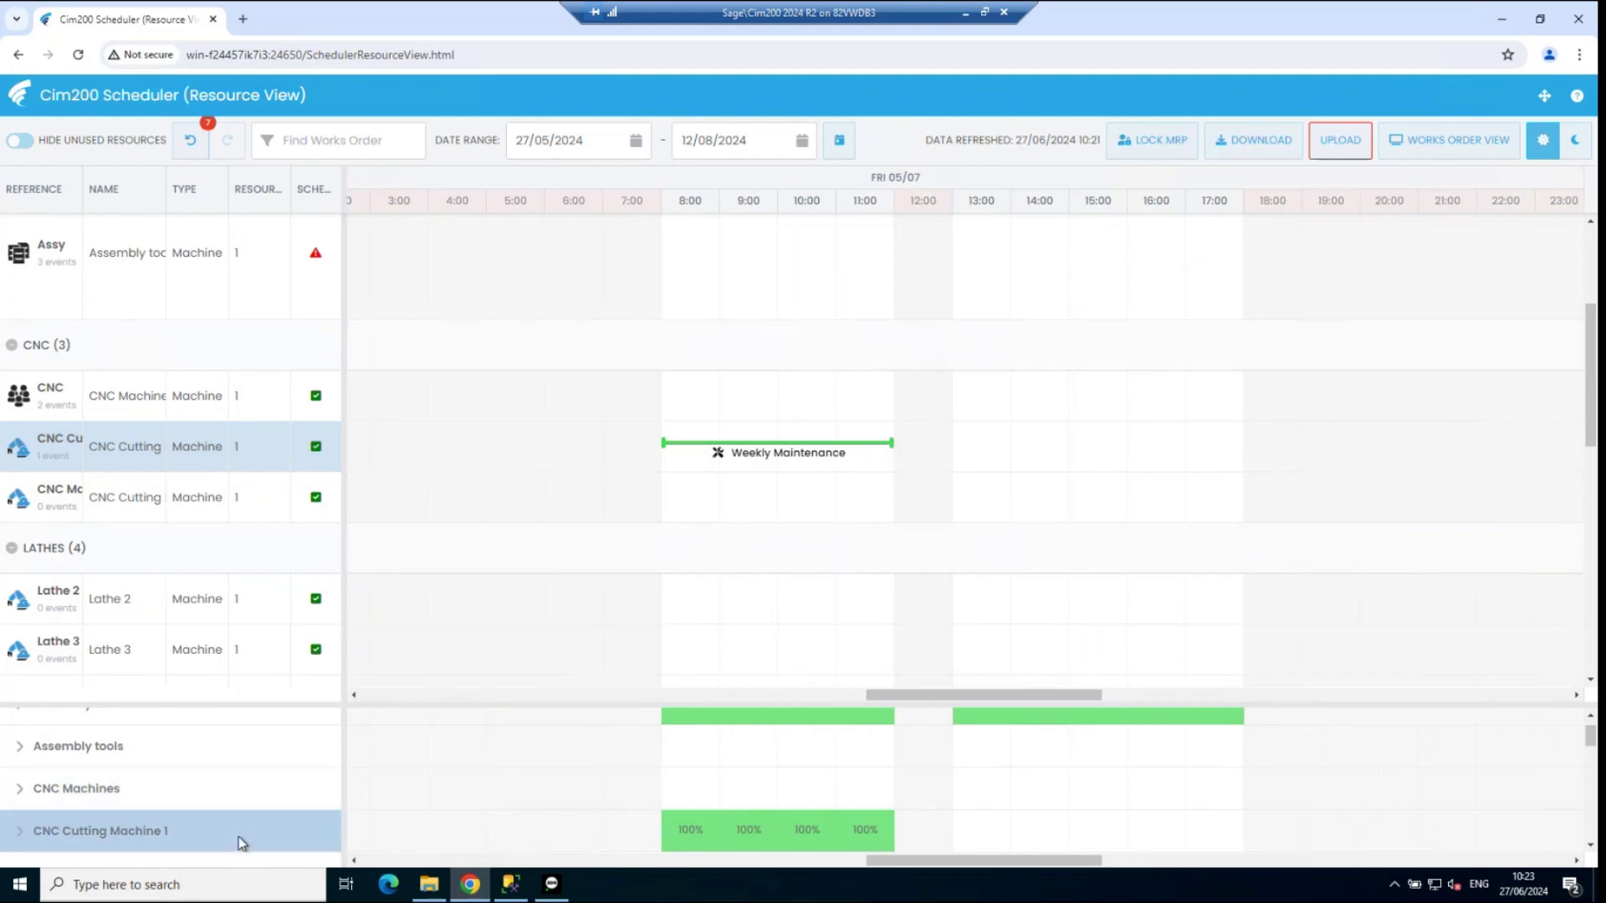
scroll(241, 844, "down", 1)
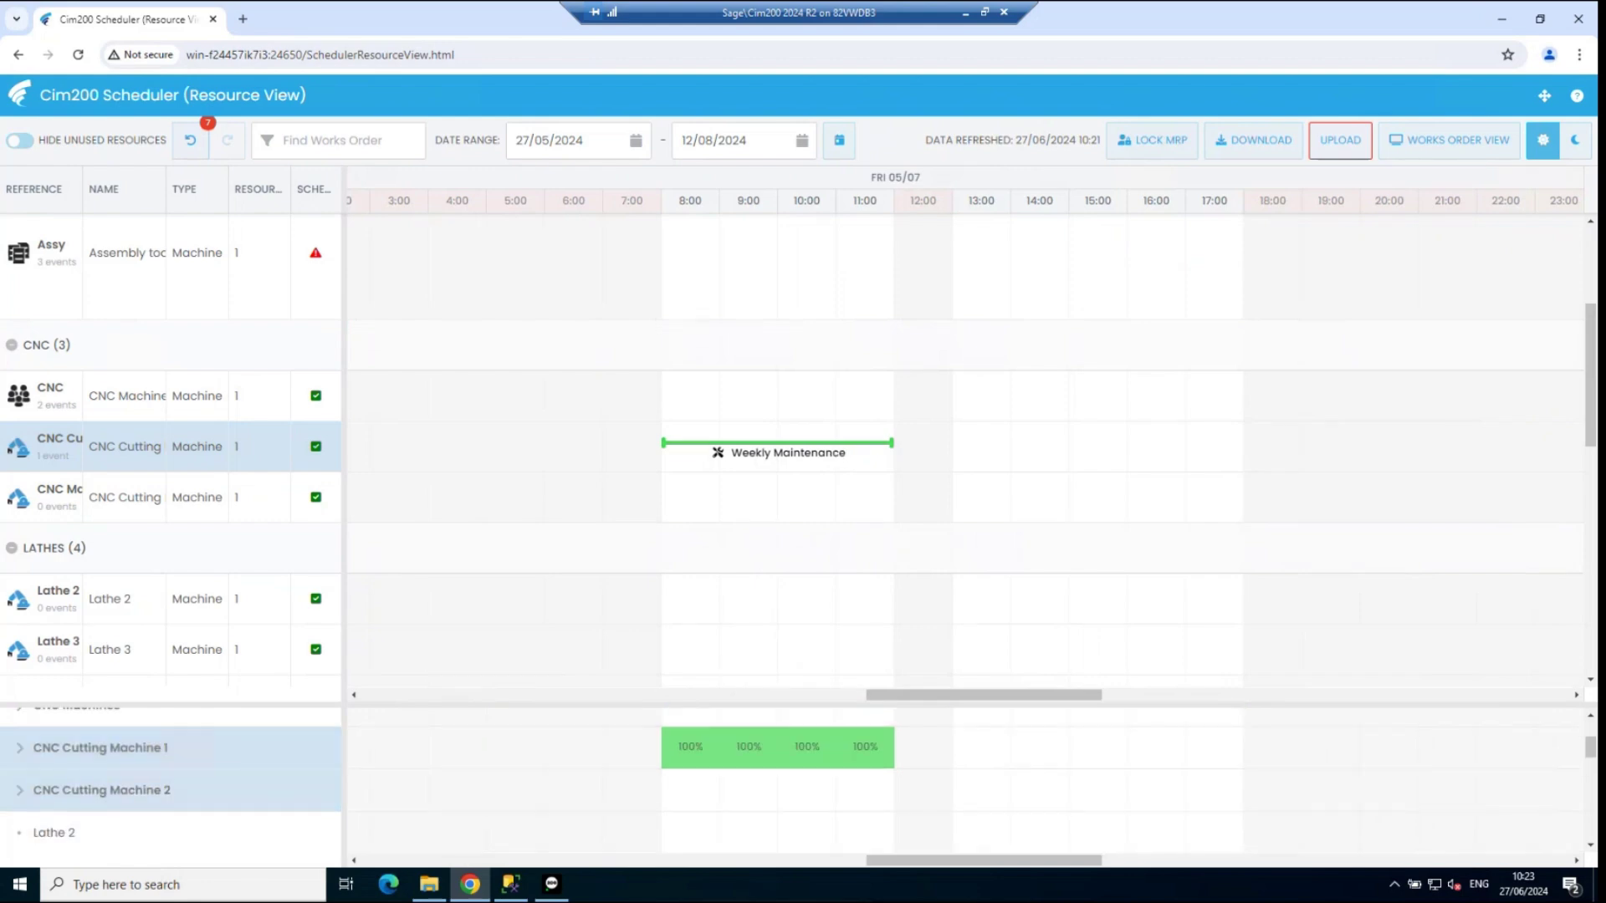
left_click(19, 748)
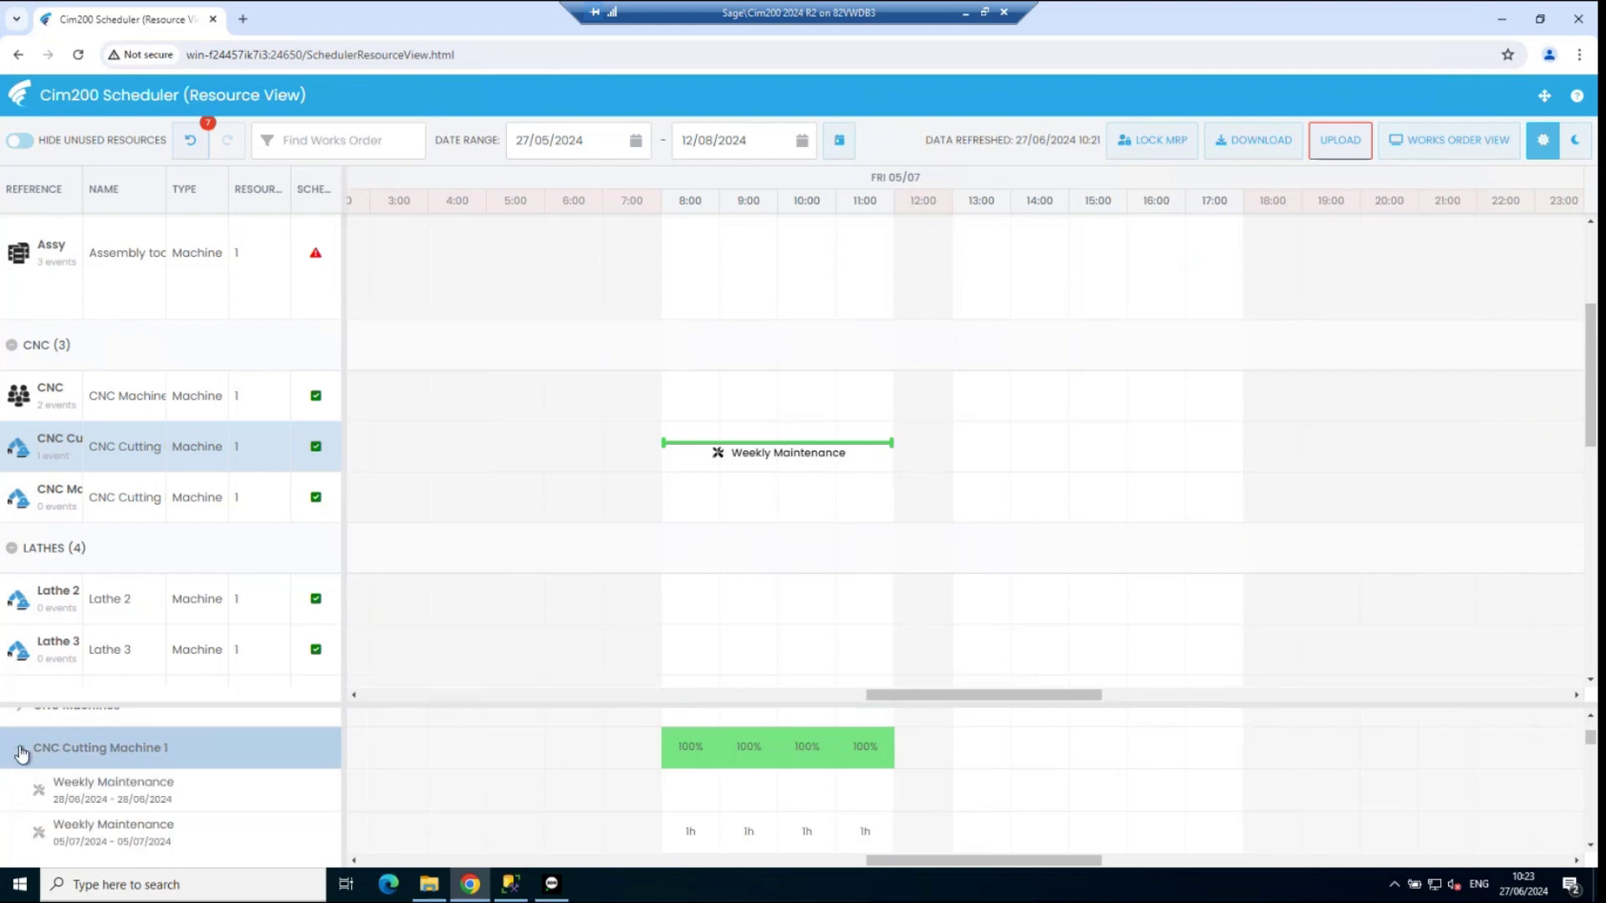
mouse_move(748, 828)
left_click(125, 832)
mouse_move(692, 833)
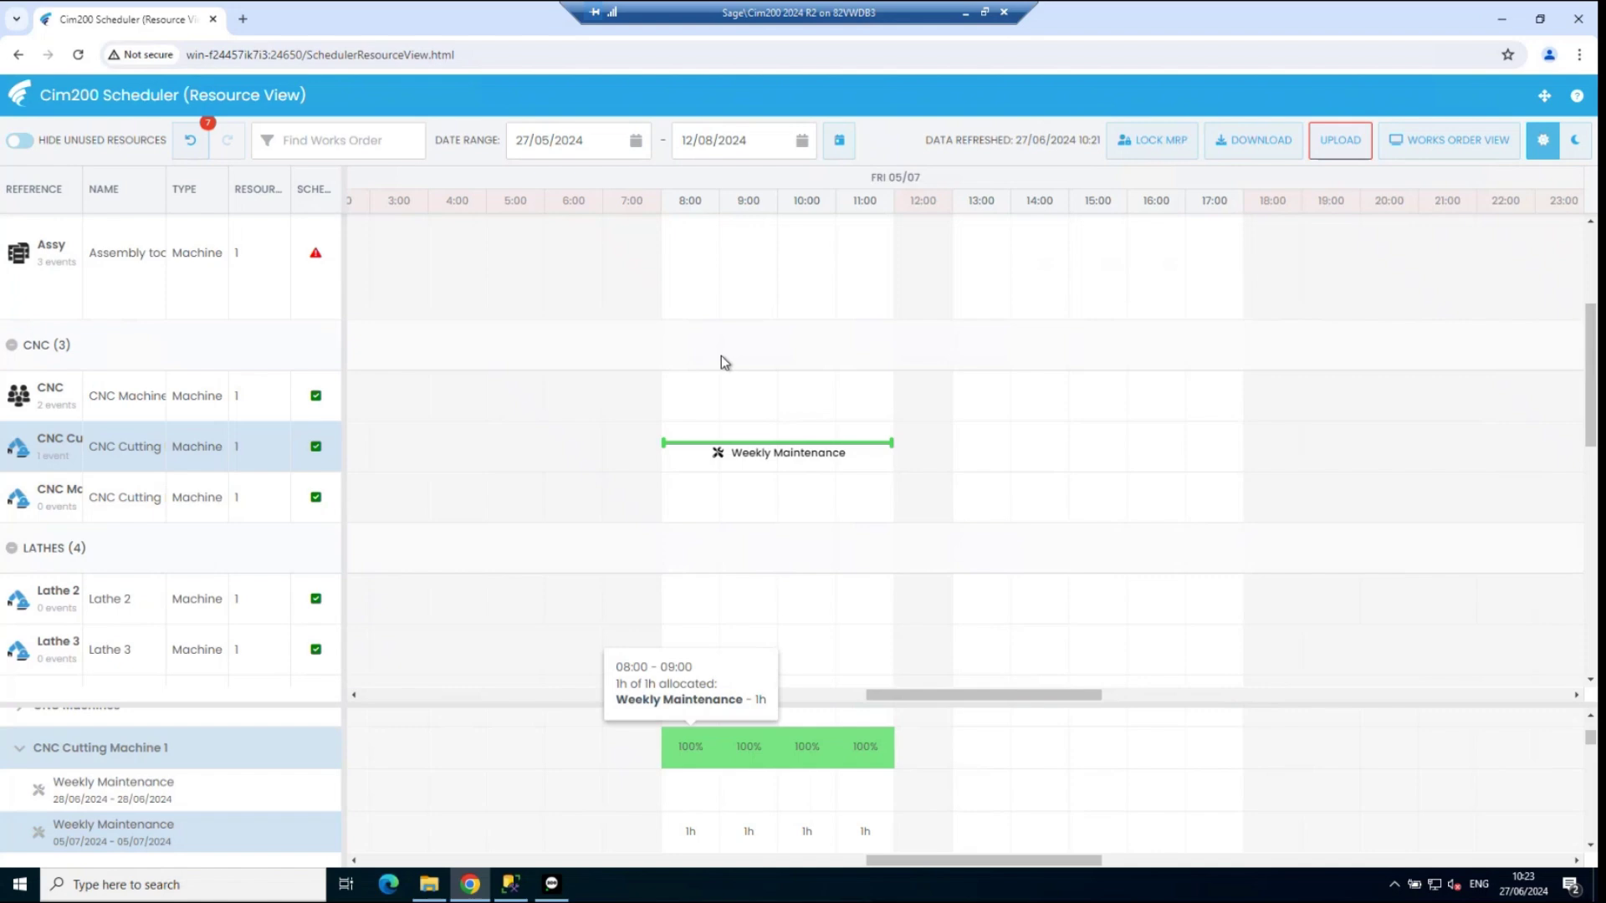
mouse_move(749, 838)
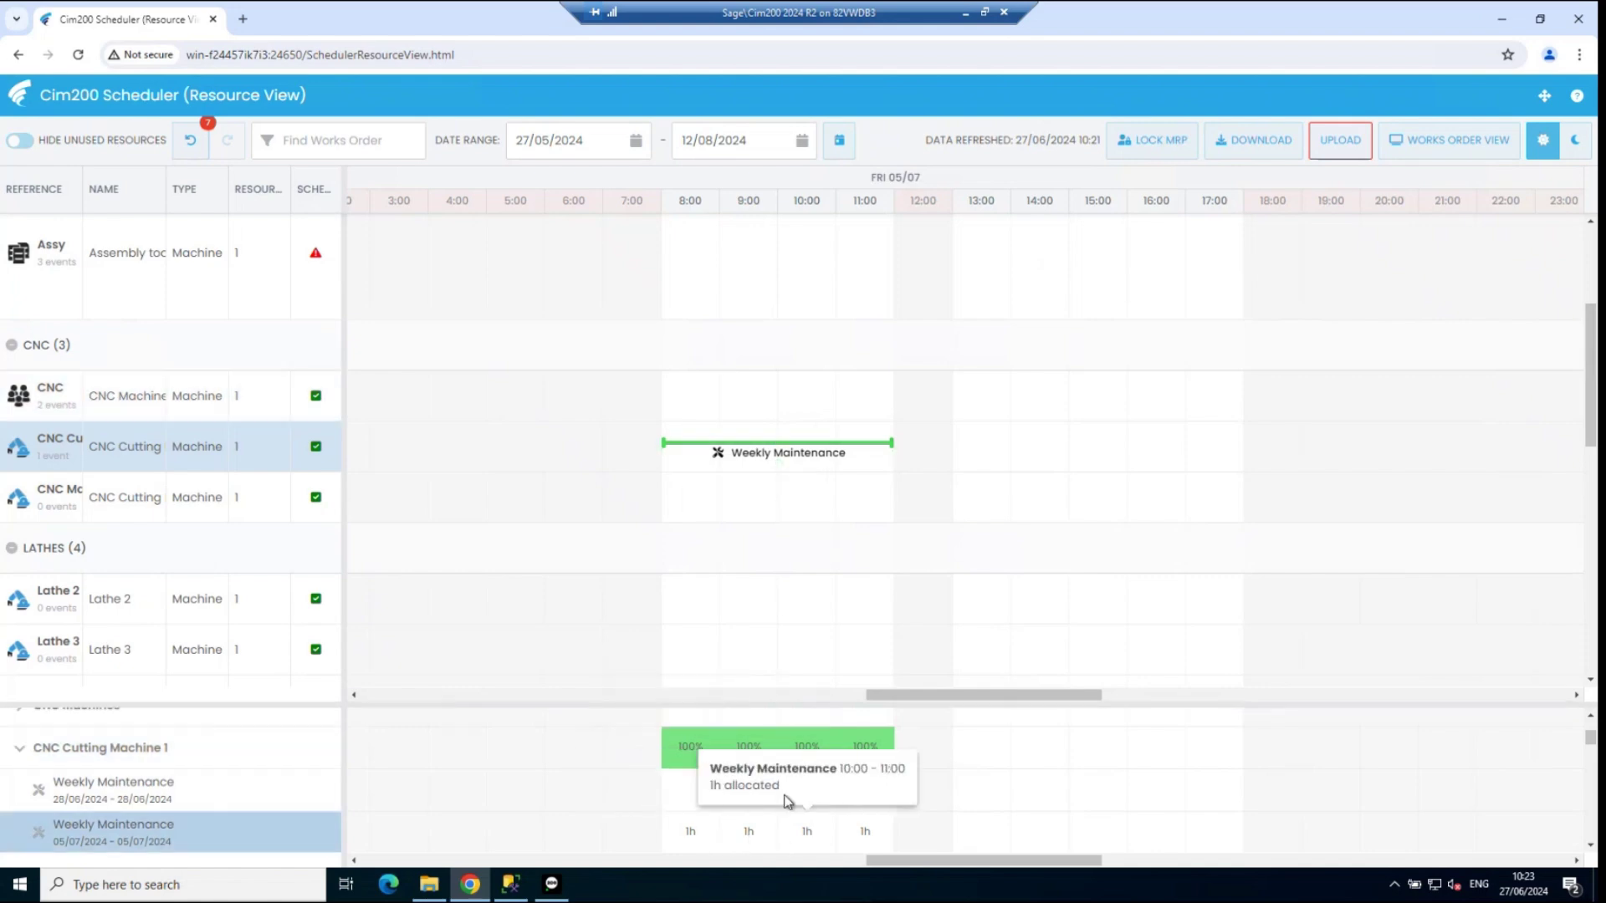
mouse_move(869, 831)
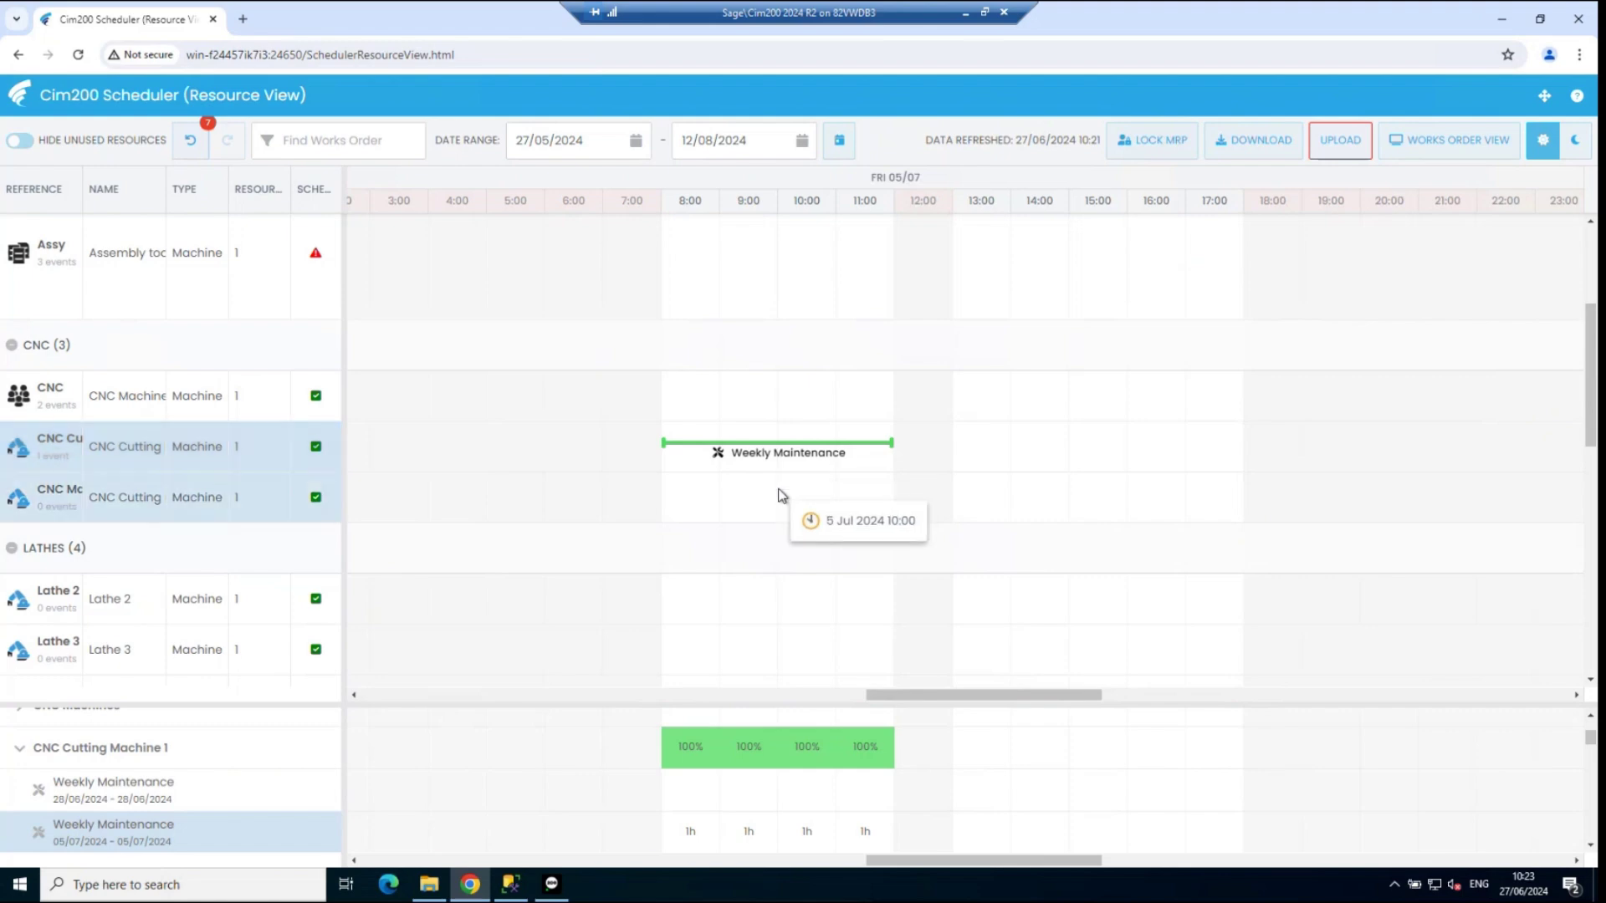
Step: Return to the works order view, discarding the resource changes
scroll(780, 495, "down", 1)
scroll(781, 494, "down", 2)
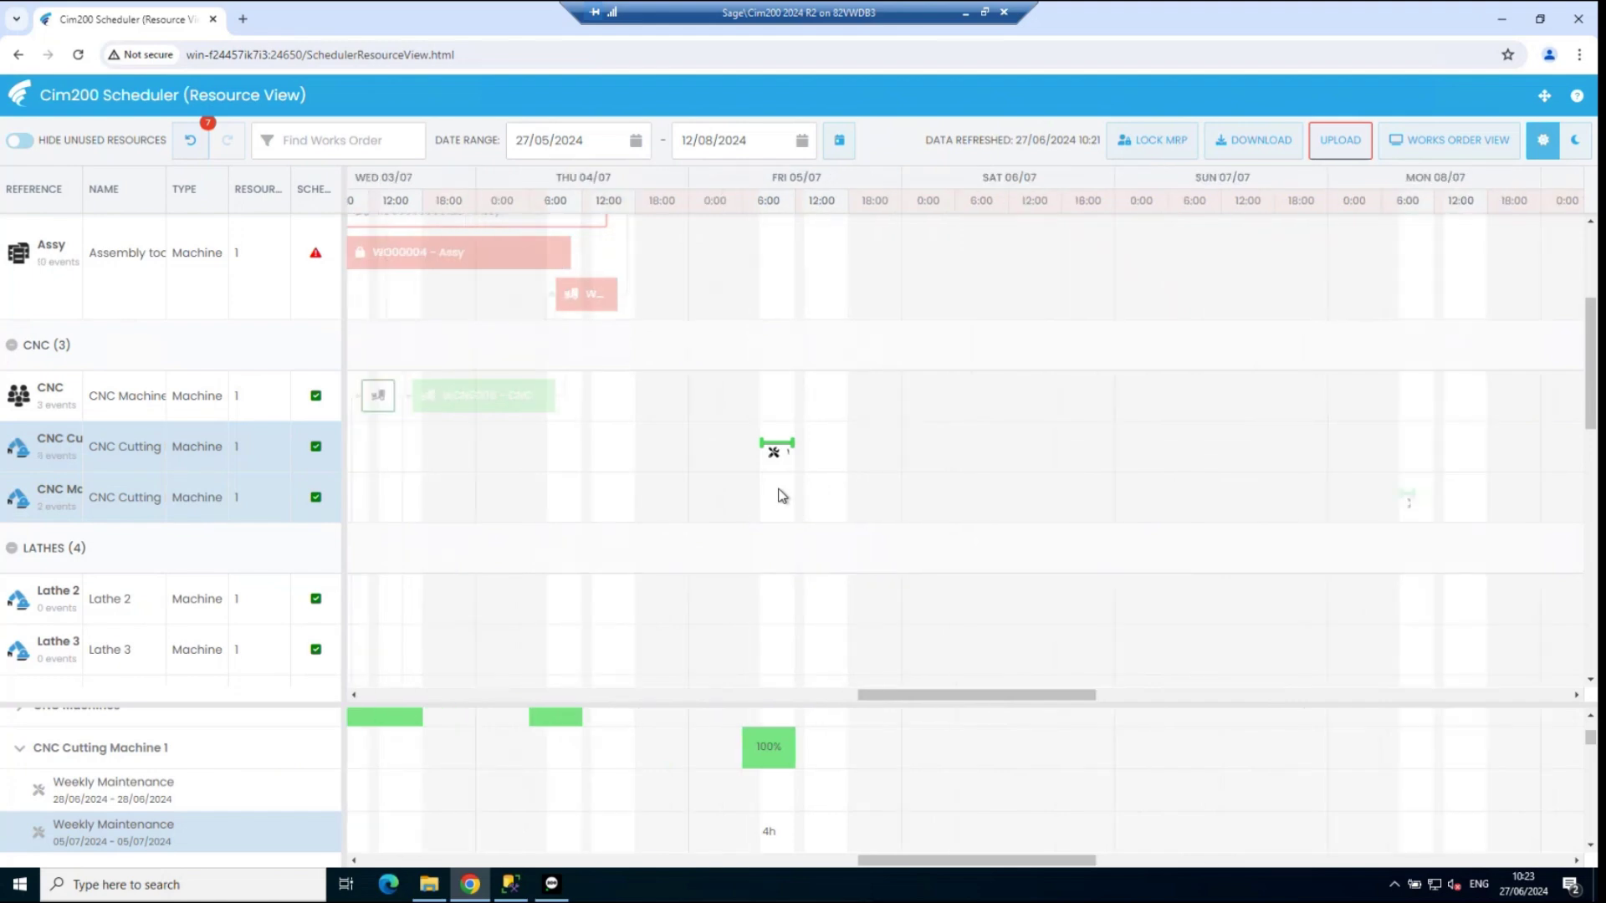
left_click_drag(935, 695, 856, 702)
scroll(870, 583, "up", 3)
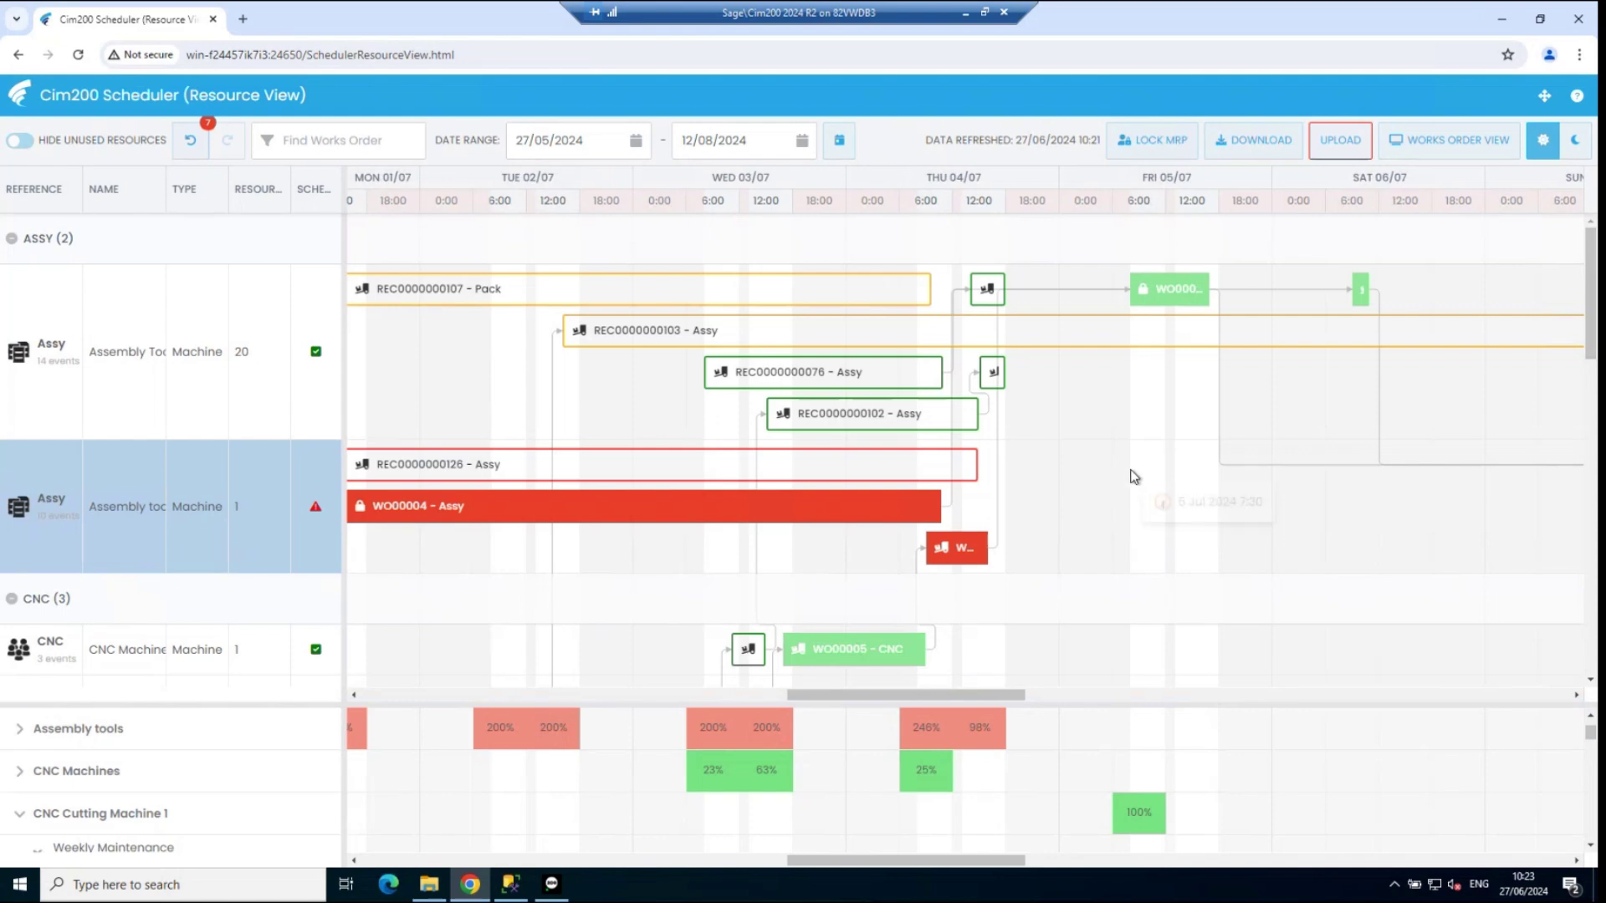
left_click(1444, 149)
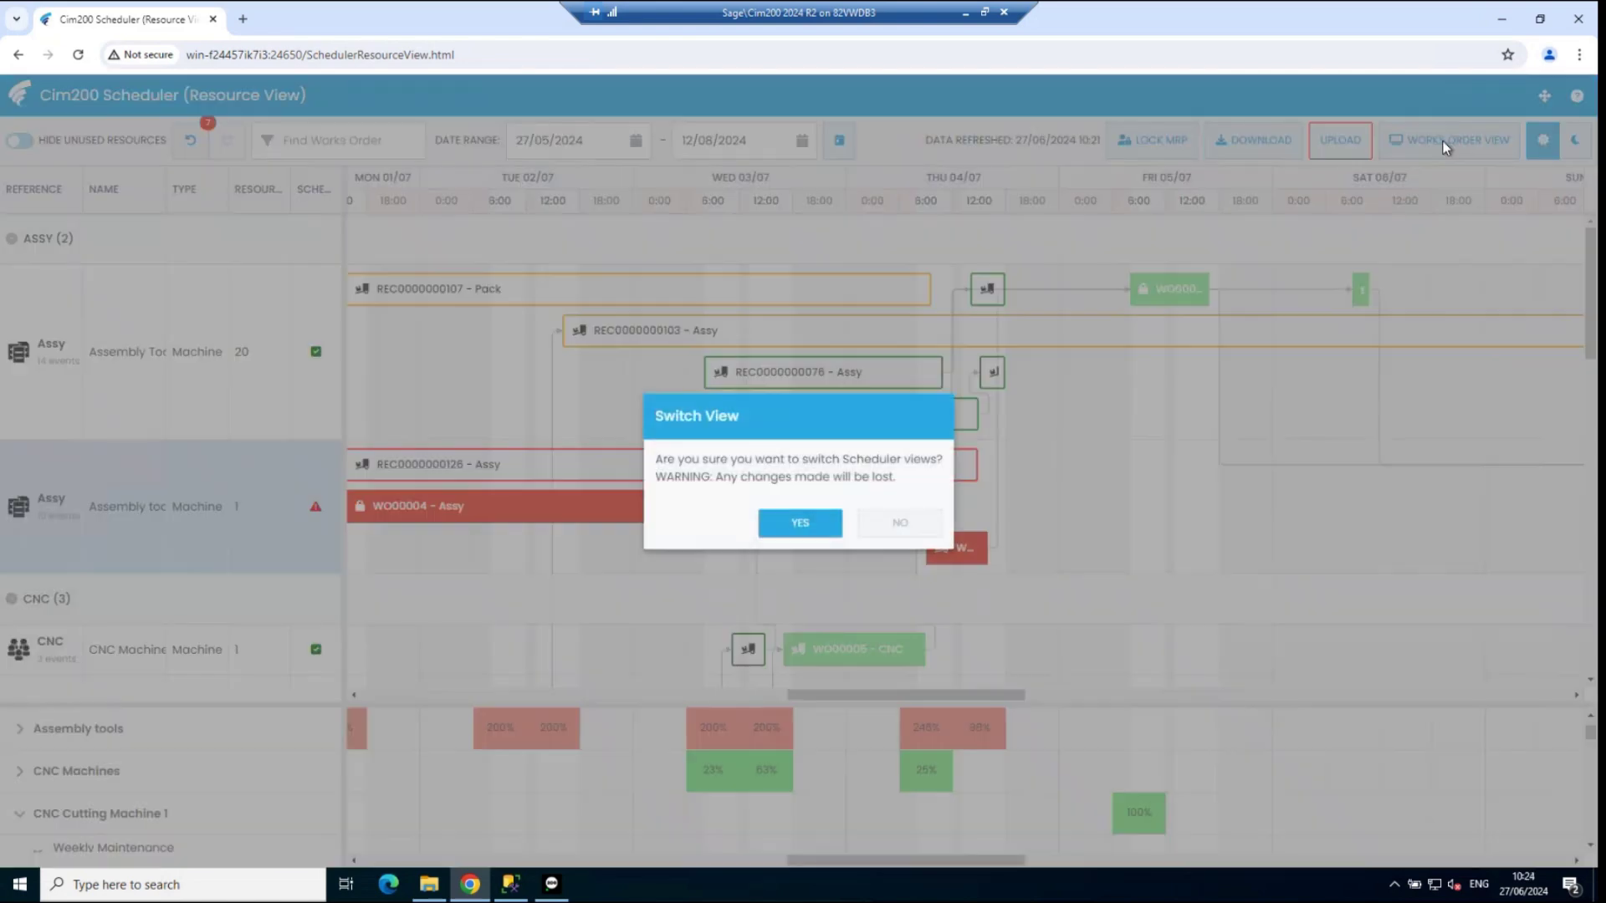
left_click(814, 532)
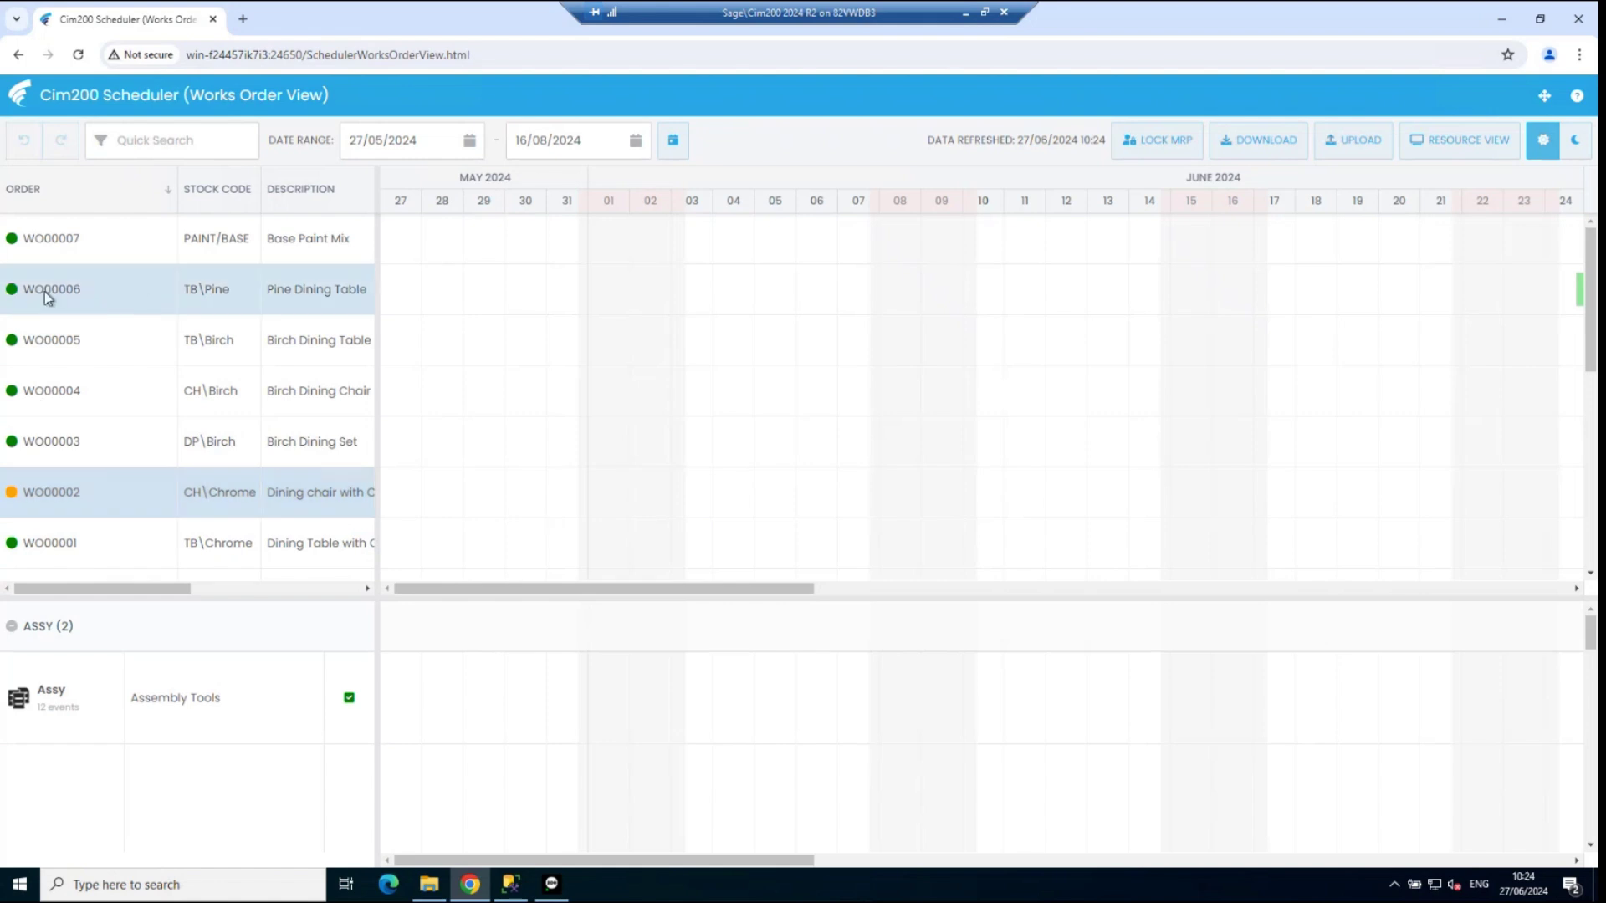
Step: Filter the works order view by "birch" with the late June to mid-July 2024 schedule in view
left_click(43, 291)
left_click_drag(732, 589, 981, 609)
left_click(1019, 483)
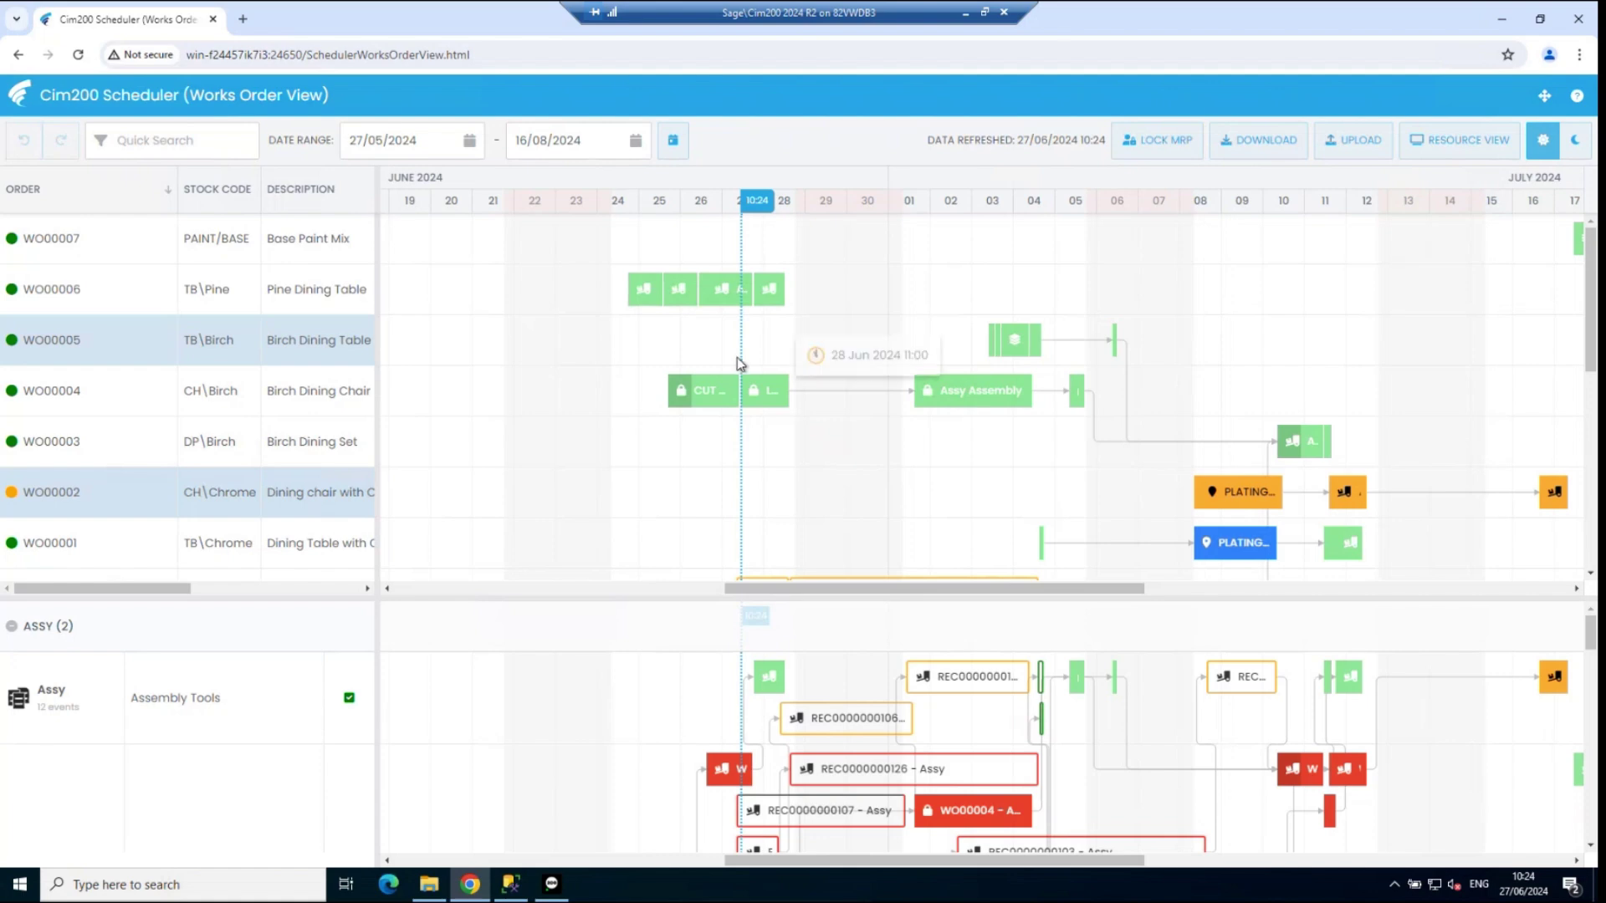
left_click(175, 149)
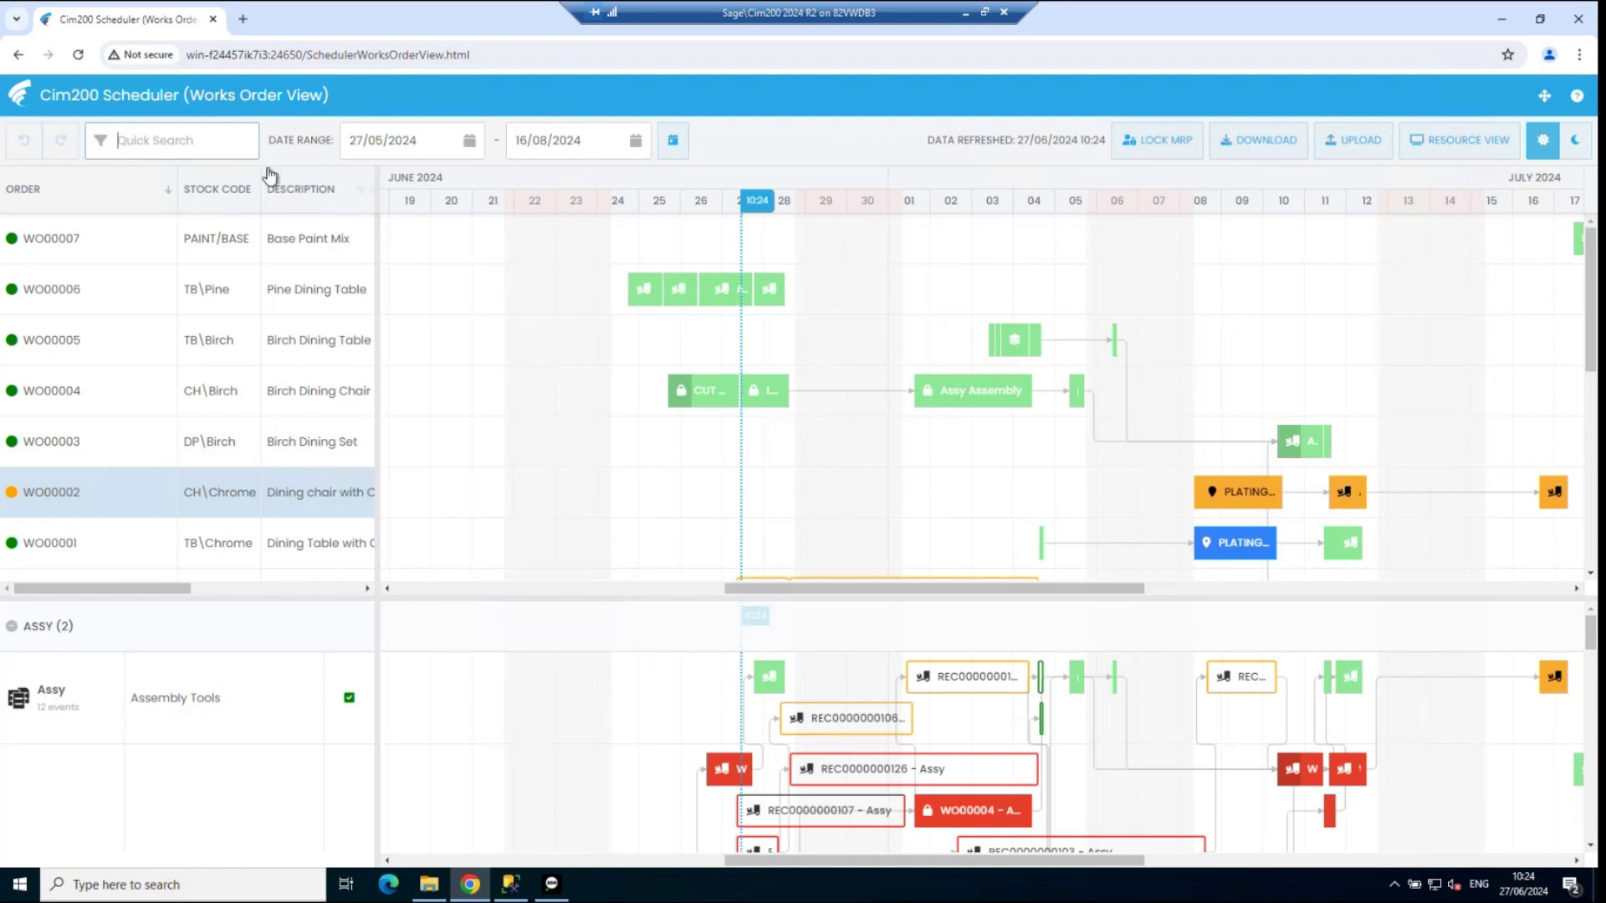
type("birc")
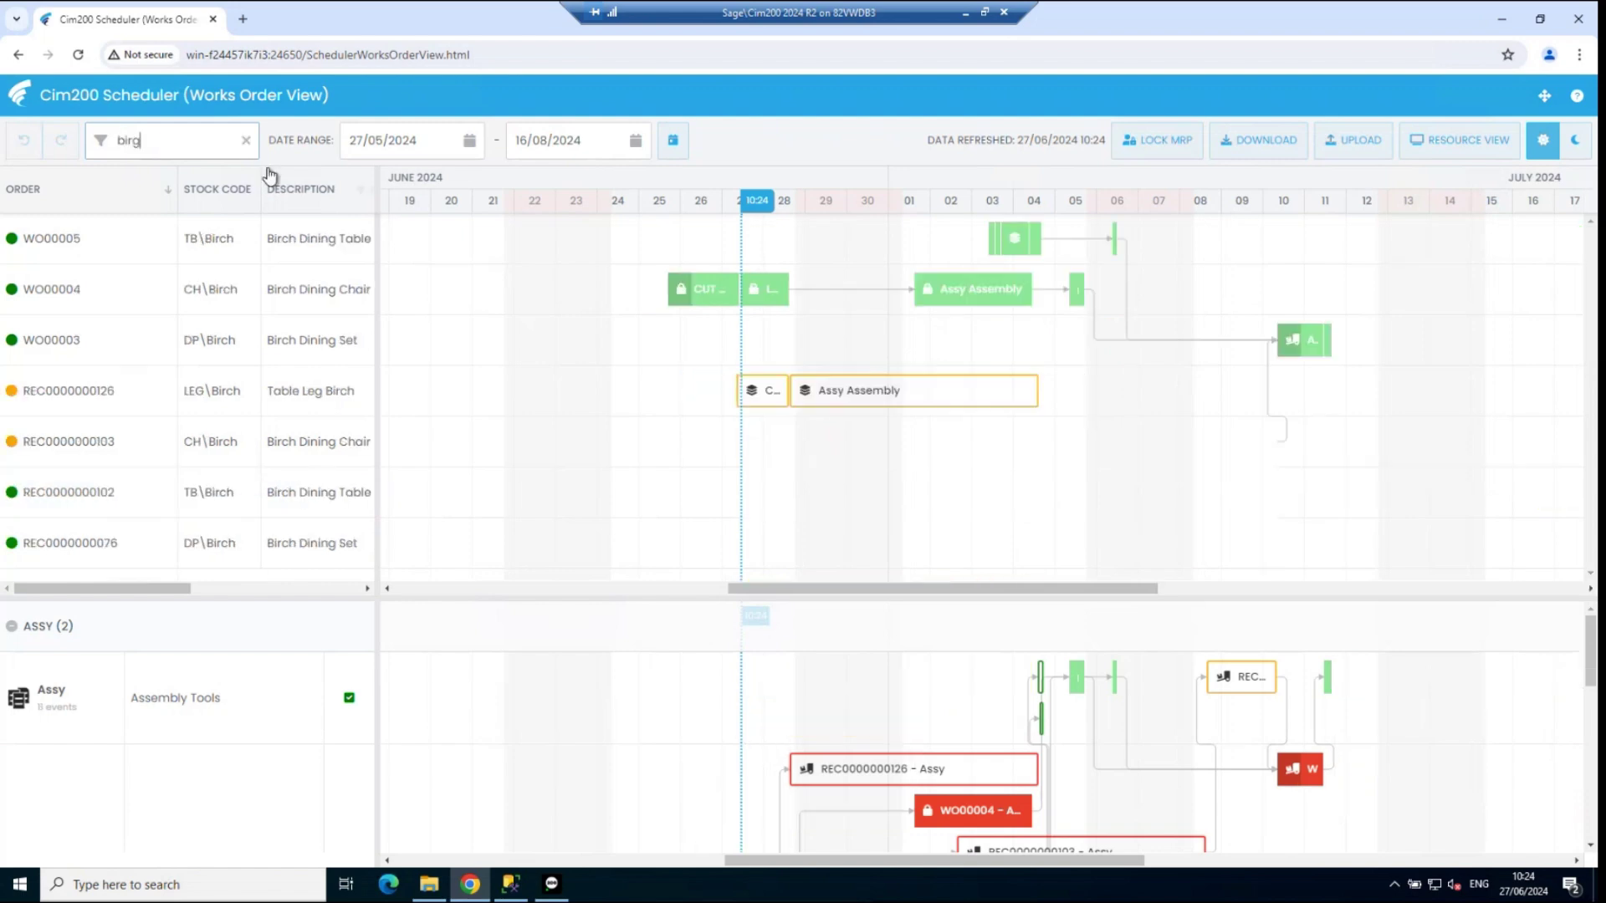
type("h")
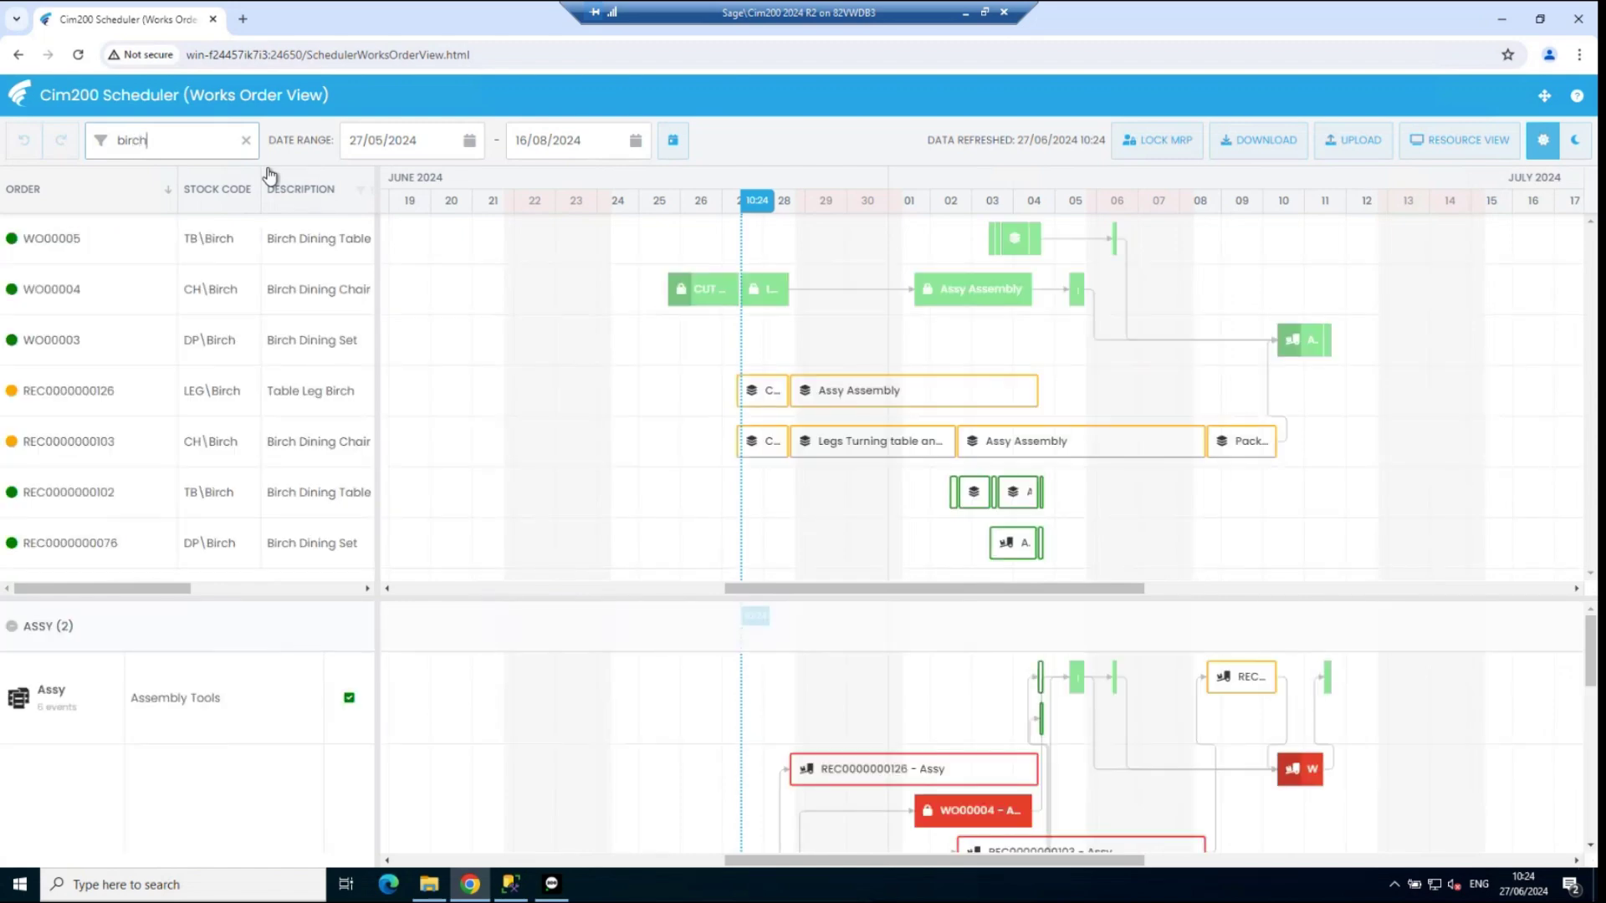